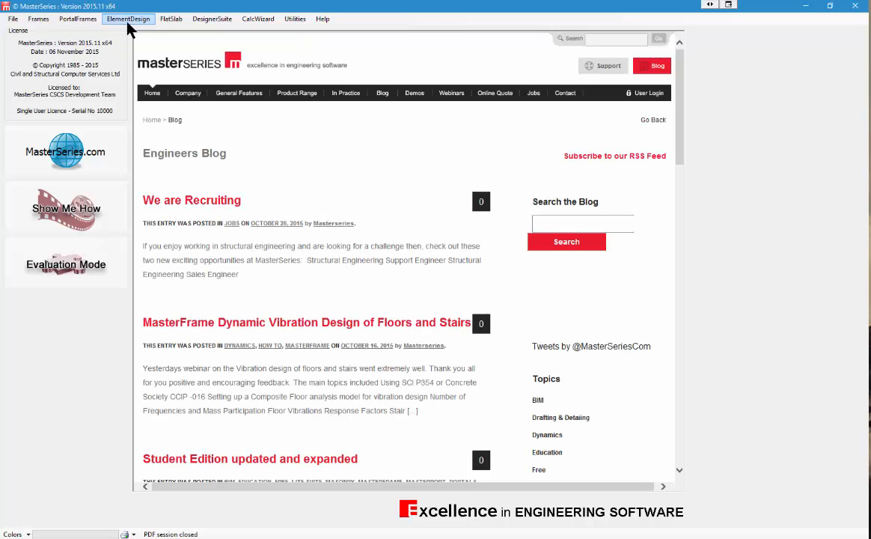
Step: Launch MasterKey : Retaining Walls from the DesignerSuite menu
click(214, 21)
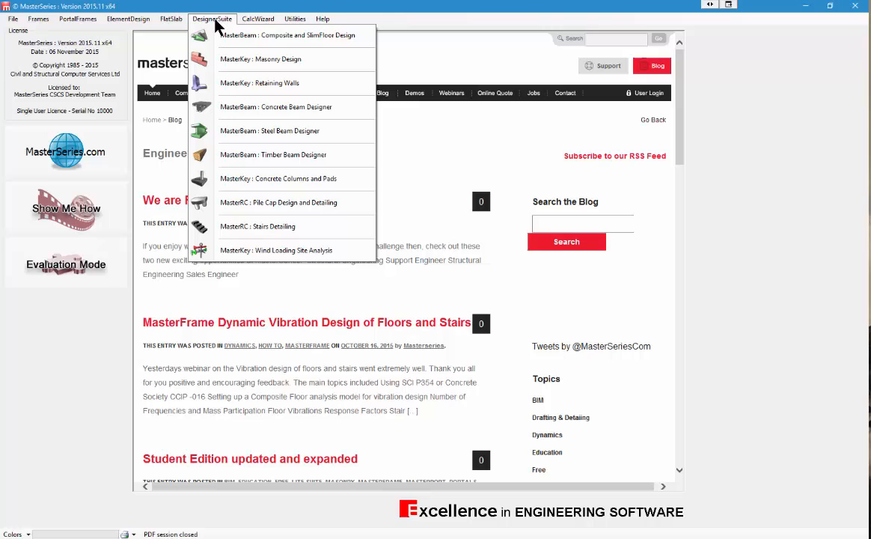
click(310, 90)
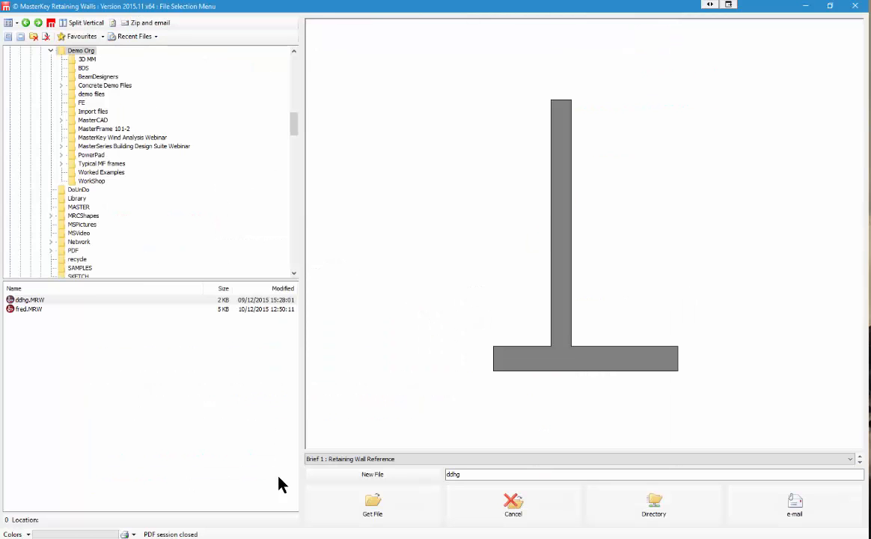
Step: Create a new retaining wall file with a chosen file name and open its design
click(334, 477)
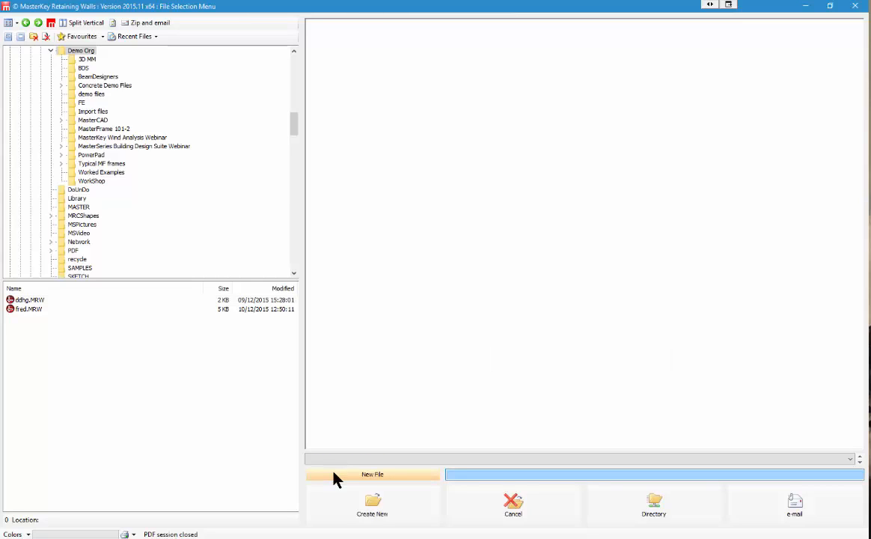
click(397, 514)
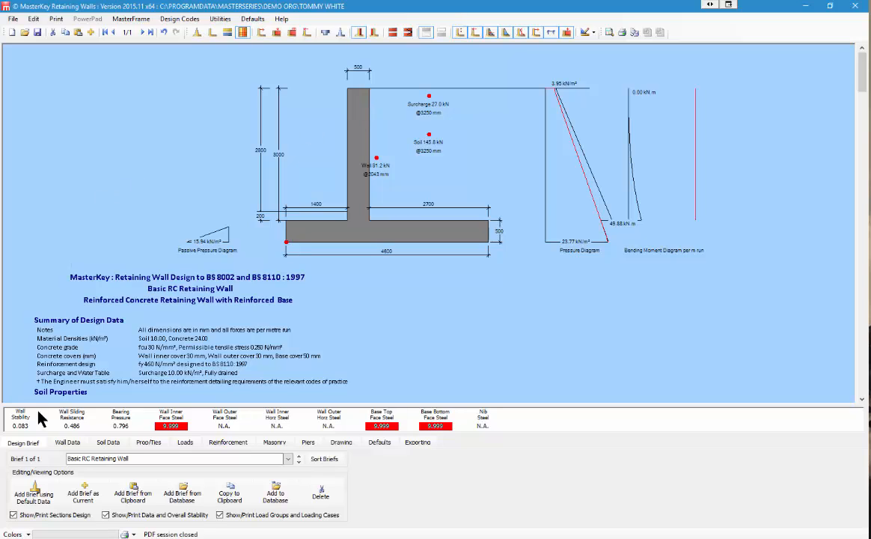
Step: Show the Soil Data tab with the back and base soil properties
click(108, 443)
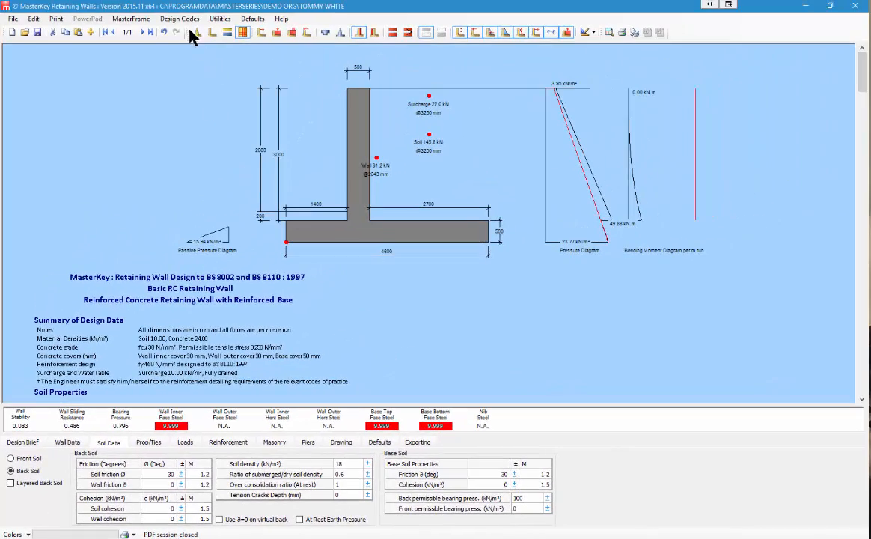
Step: Switch the design code to EC7 : 2004 and keep the UK national annex
click(182, 20)
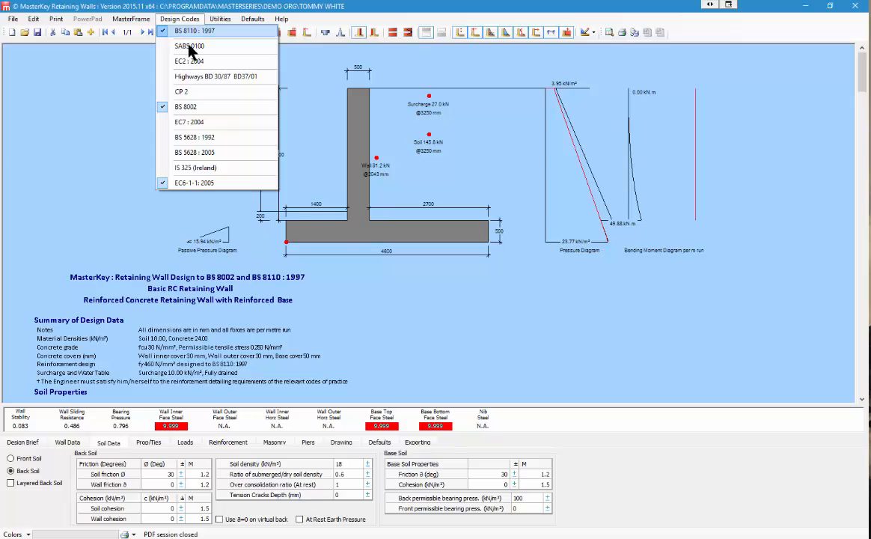
click(190, 122)
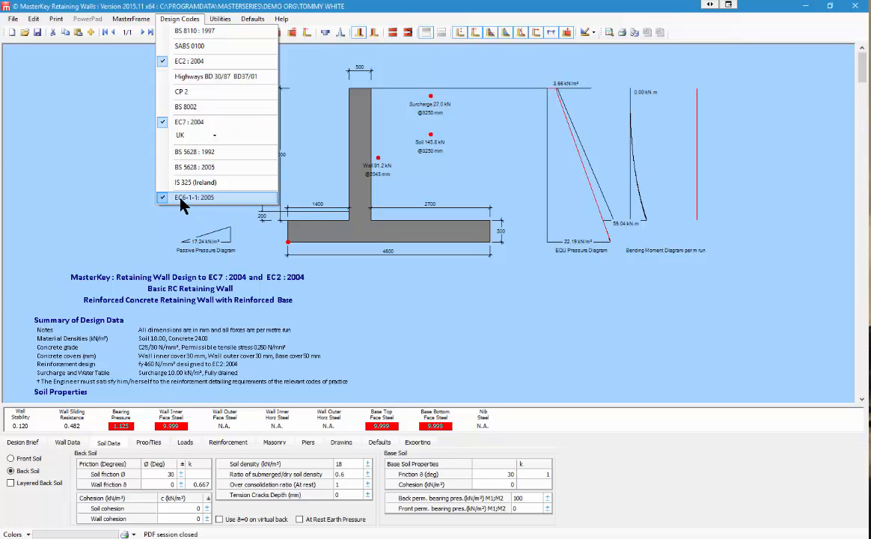
click(214, 136)
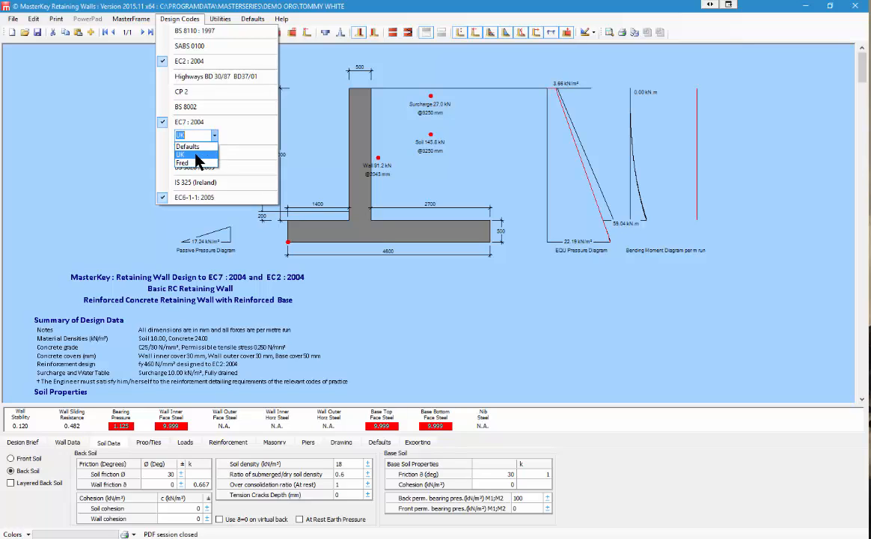
click(196, 155)
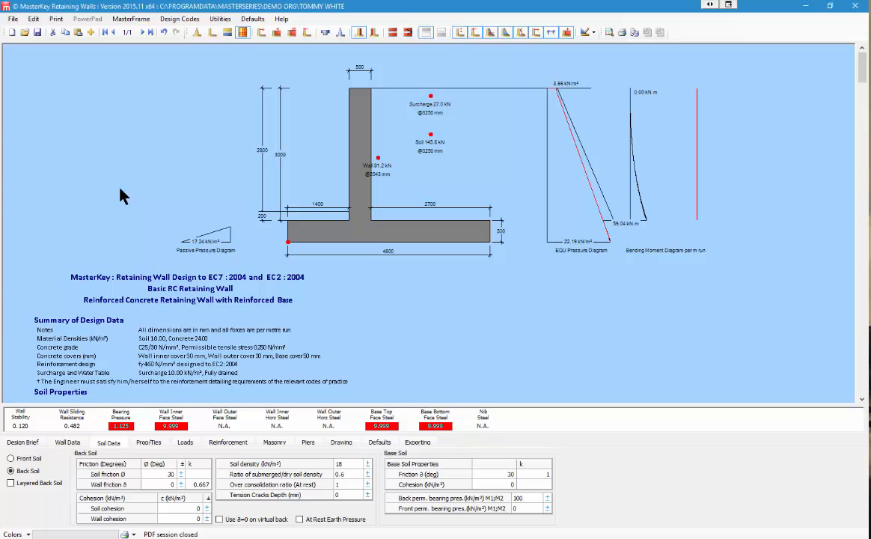
Step: On Wall Data, set the stem top width to 250 mm
click(67, 443)
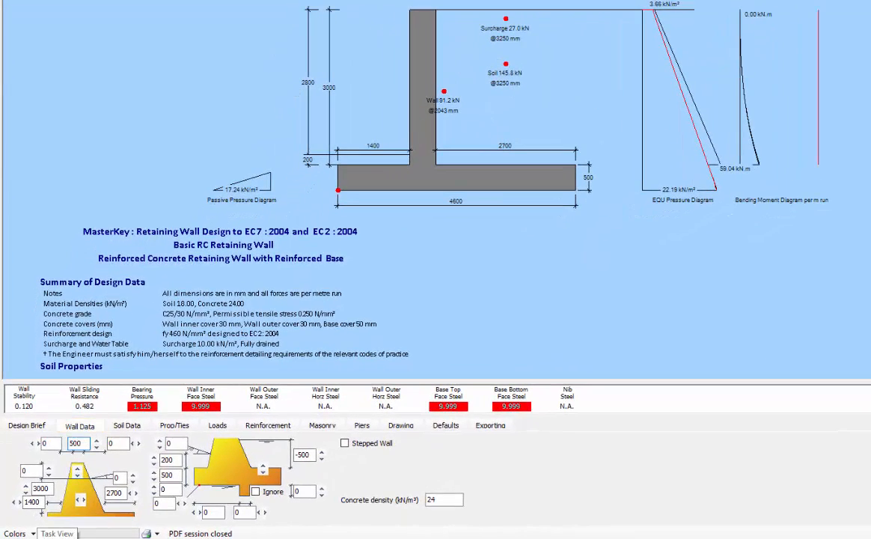
text(2)
key(Right)
key(Delete)
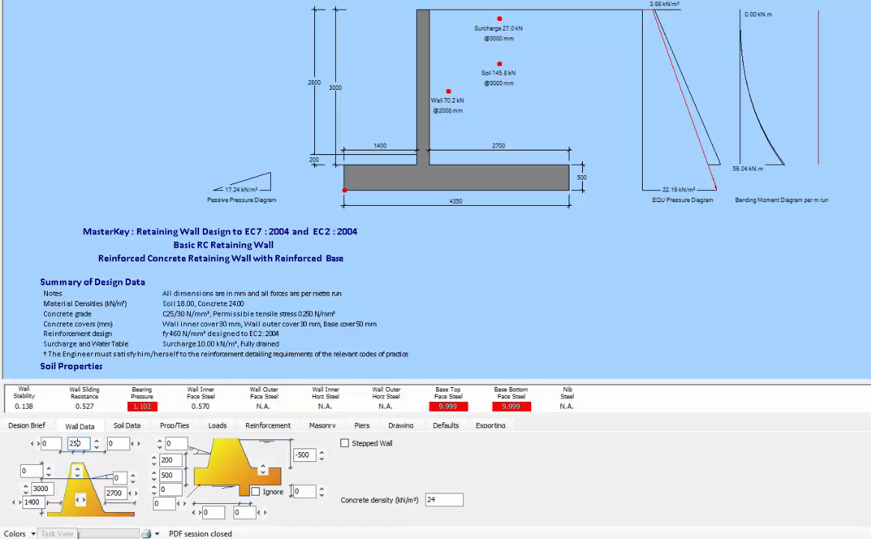
Step: Edit the toe width, replacing its leading digit with 1
click(36, 488)
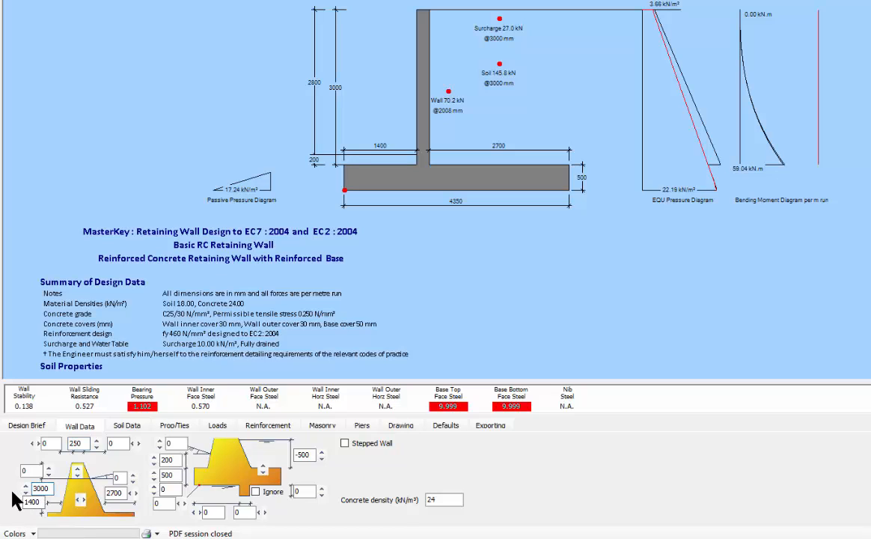
click(26, 502)
key(Delete)
text(1)
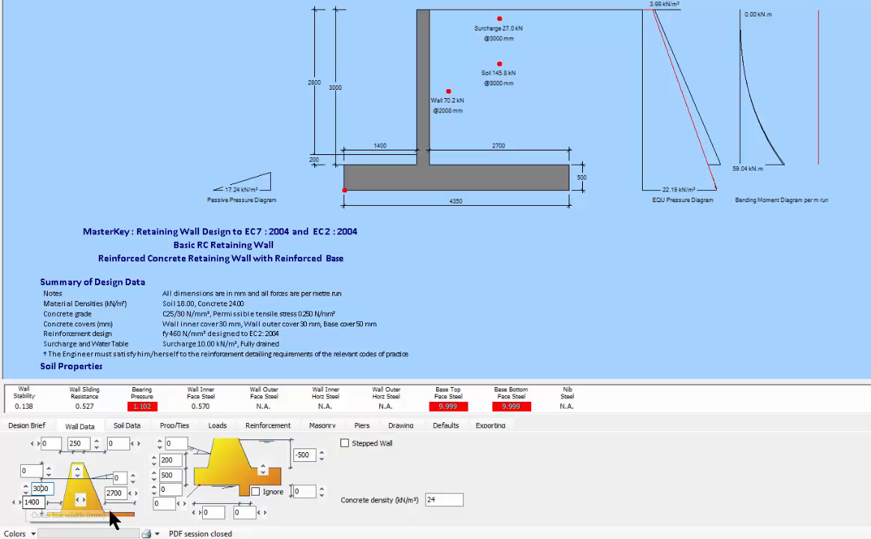
Step: Set the embankment angle to 5° and reset the front face offset to 0
drag(119, 476, 110, 476)
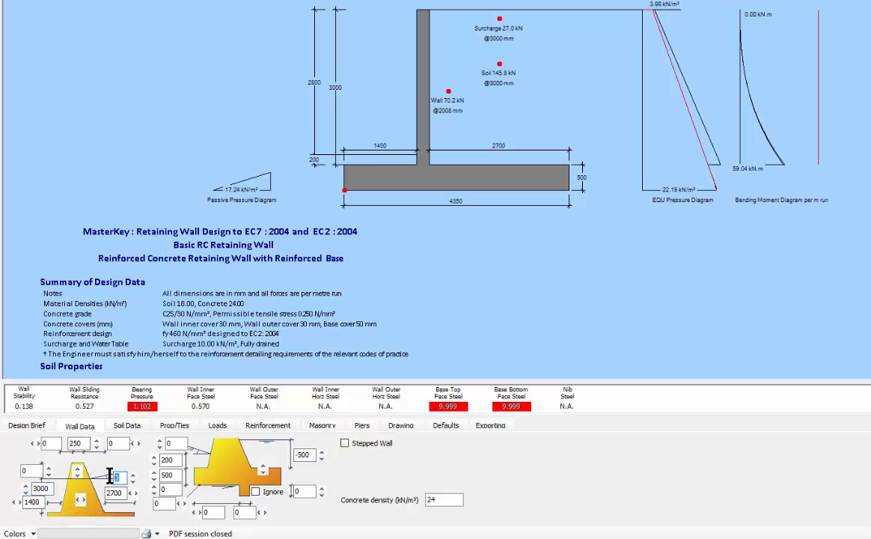
text(5)
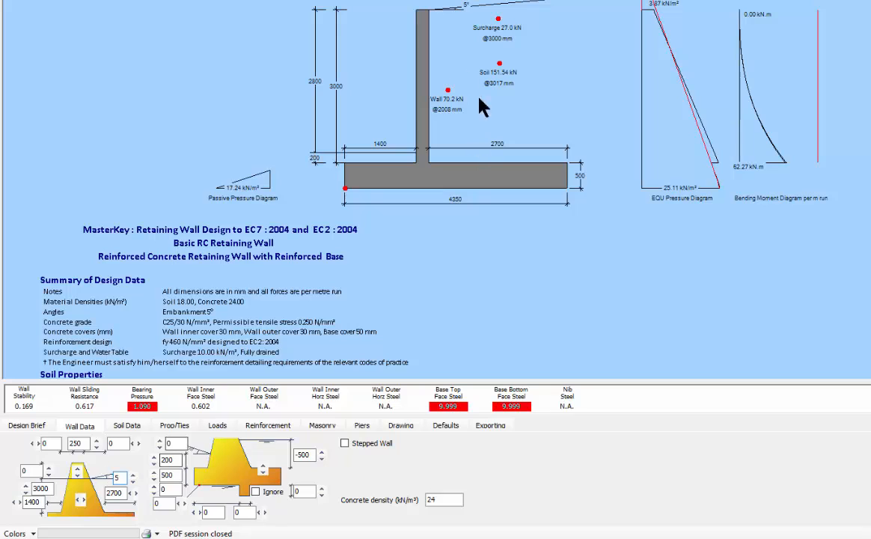
click(48, 443)
text(50)
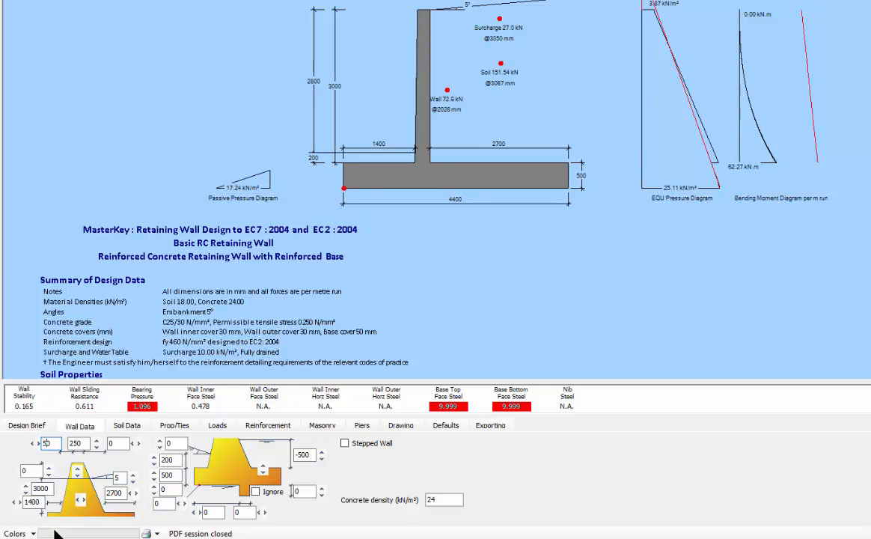
text(5)
key(BackSpace)
key(BackSpace)
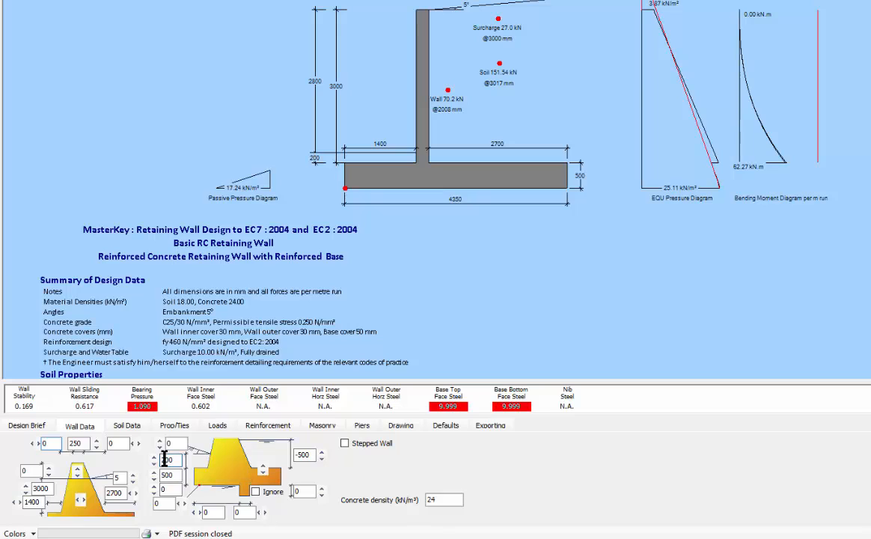
Step: Raise the front soil depth to 500 mm and set the water table to 500 mm
click(161, 459)
text(5)
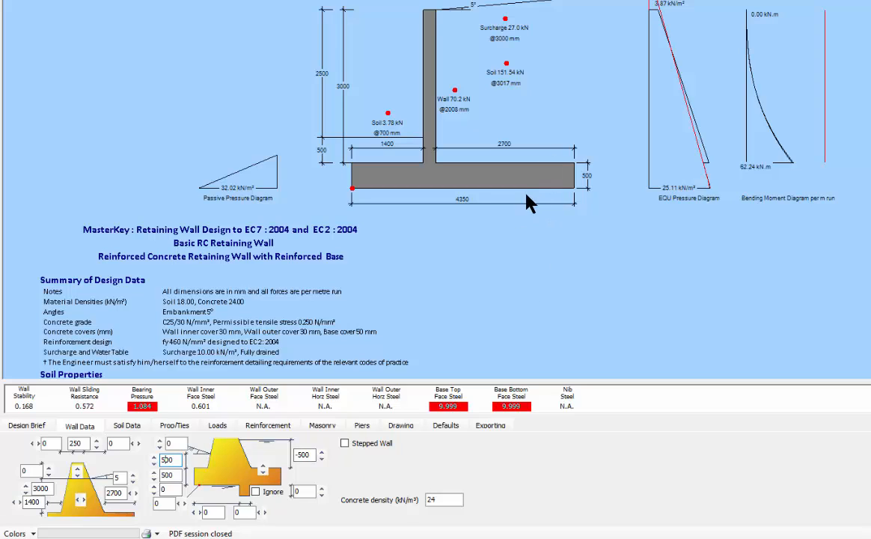
click(293, 454)
key(Return)
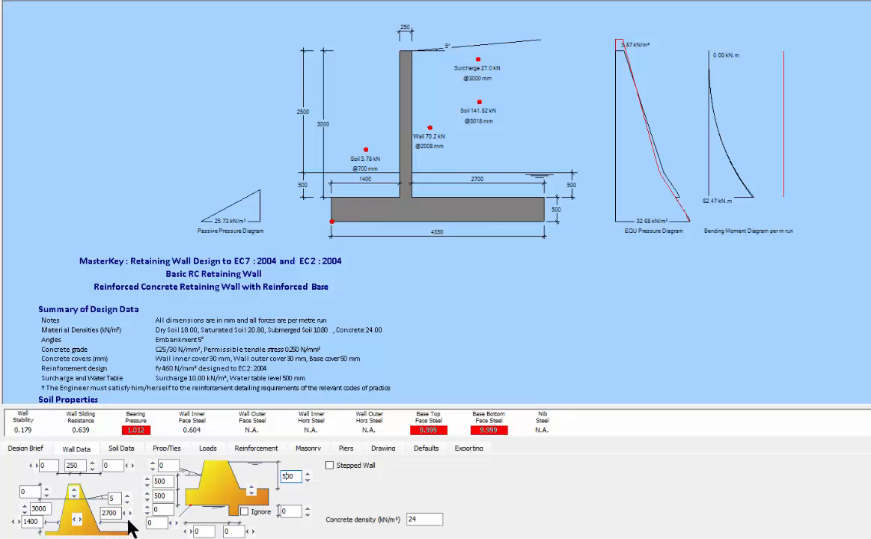
Step: Edit the base thickness and step the toe from 1600 mm down toward 700 mm
drag(159, 496, 153, 495)
text(3)
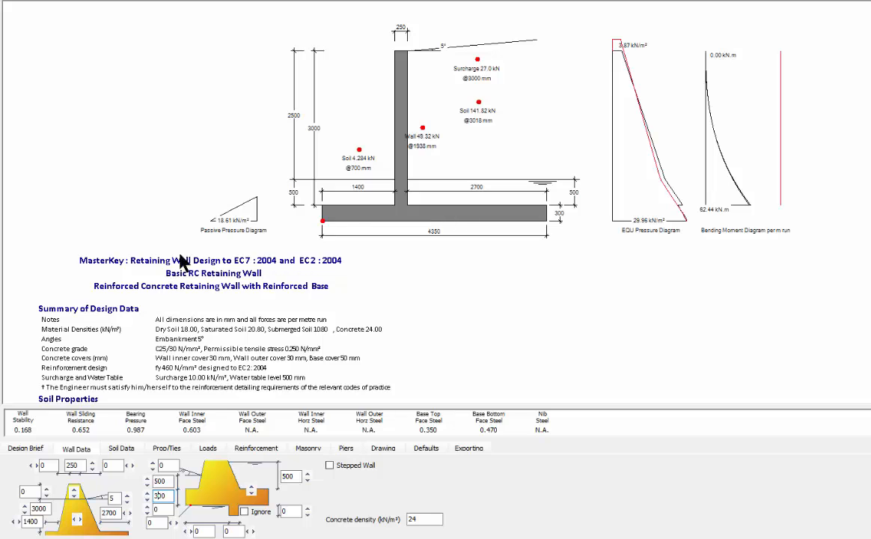
click(18, 522)
click(17, 522)
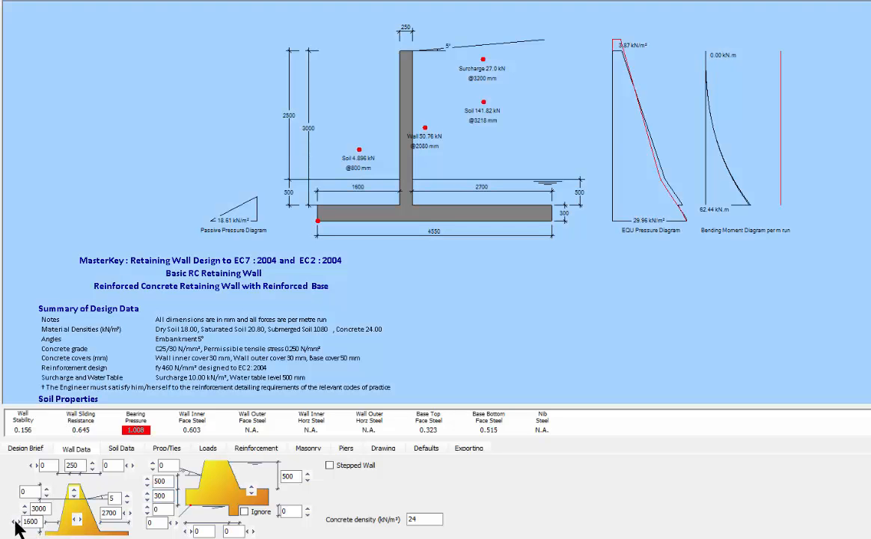
click(13, 522)
click(13, 522)
click(13, 522)
click(13, 522)
click(13, 522)
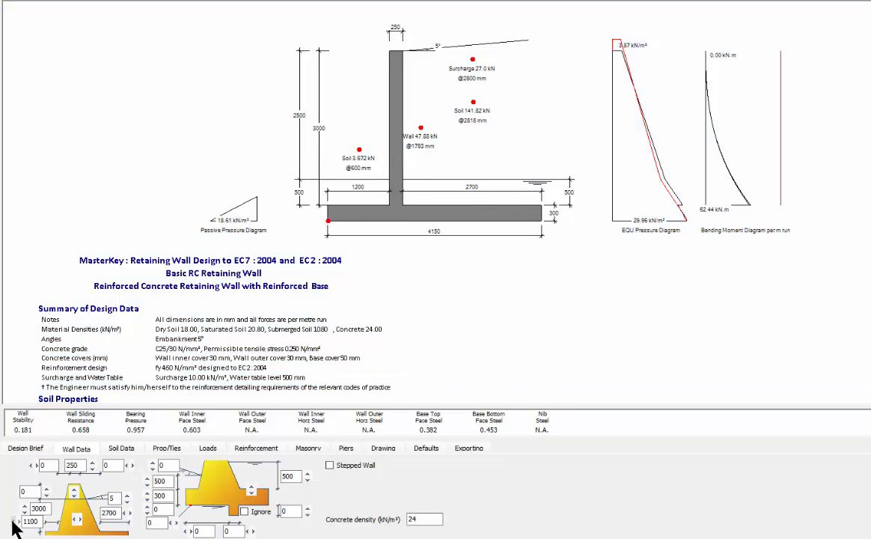
click(12, 521)
click(12, 521)
click(13, 522)
click(12, 522)
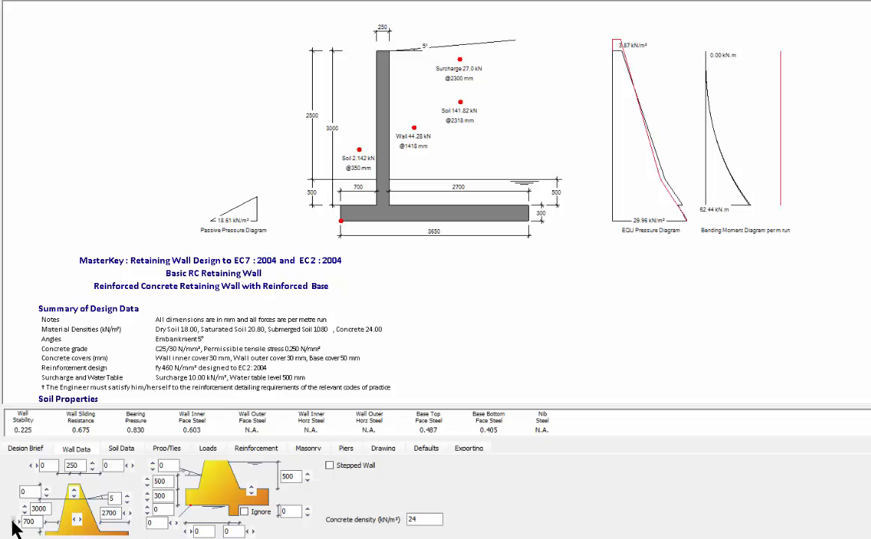
Step: Shorten the heel step by step to 1500 mm, then back up to 1600 mm
click(125, 517)
click(125, 517)
click(126, 516)
click(126, 516)
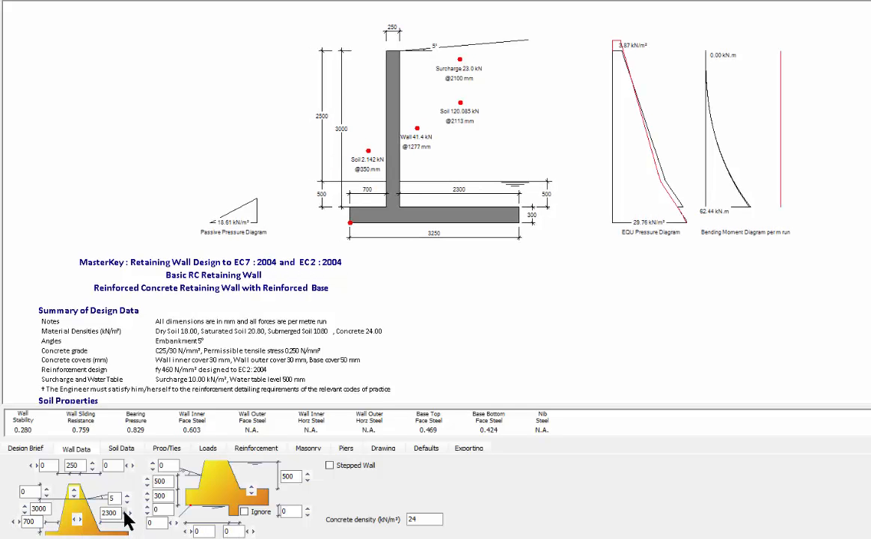
click(126, 516)
click(127, 516)
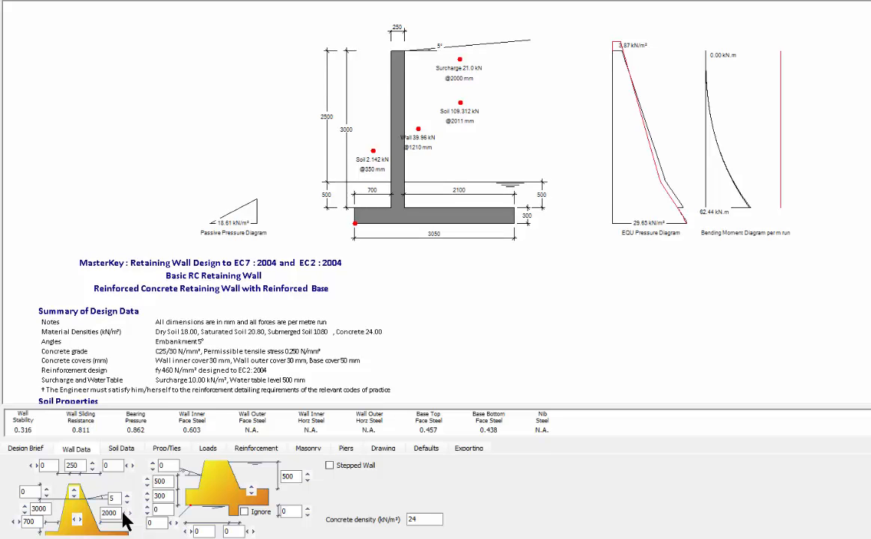
click(127, 516)
click(127, 517)
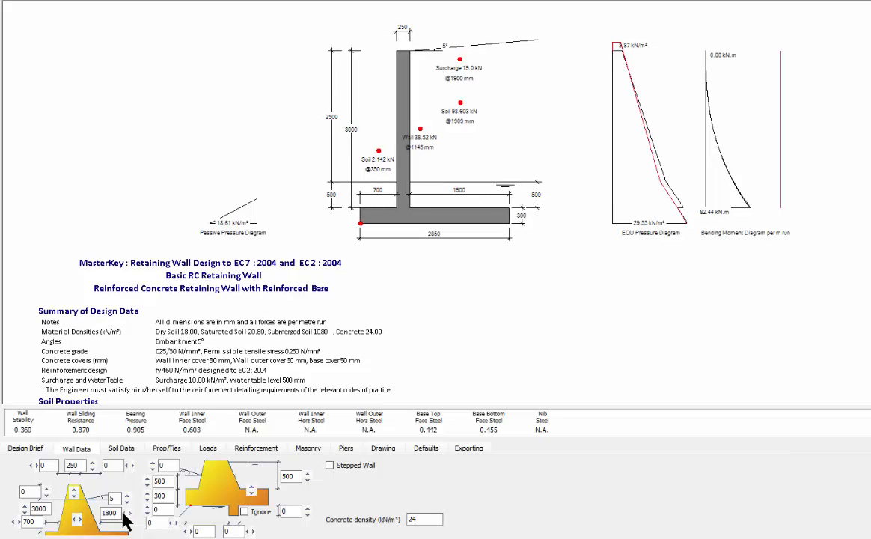
click(126, 517)
click(127, 516)
click(125, 516)
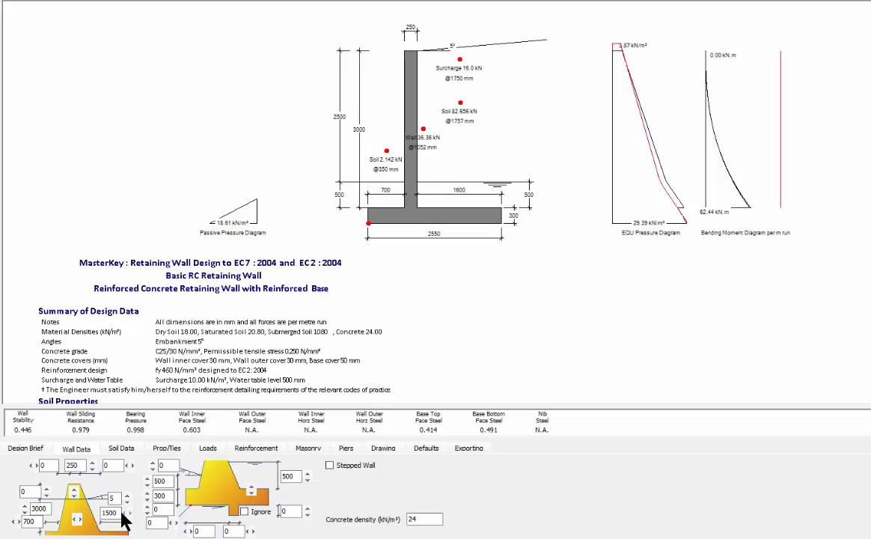
click(125, 517)
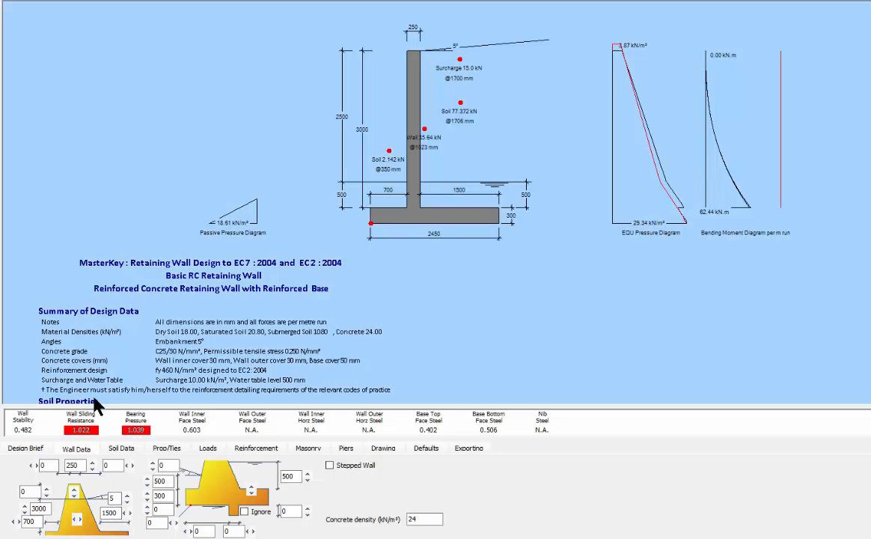
click(129, 513)
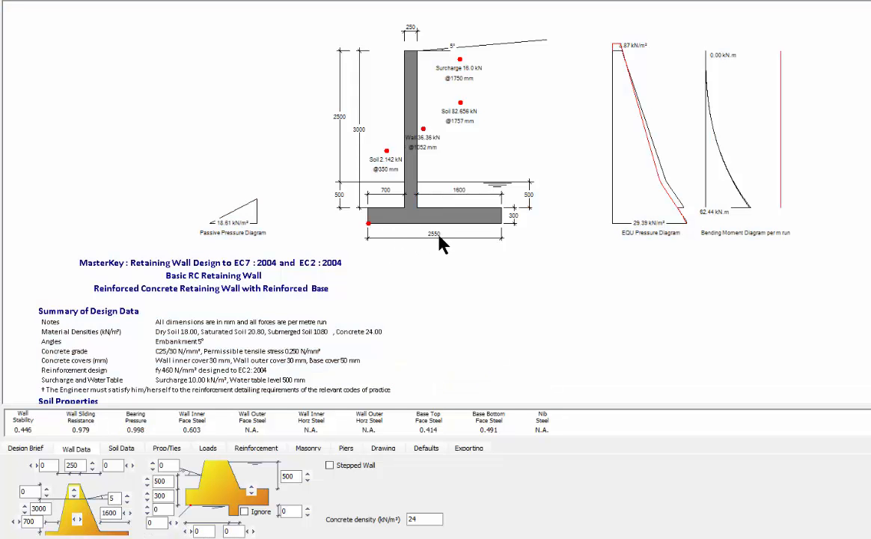
Step: Try a 650 mm toe, restore it to 700 mm, and show the Reinforcement settings
click(30, 521)
double_click(29, 522)
text(650)
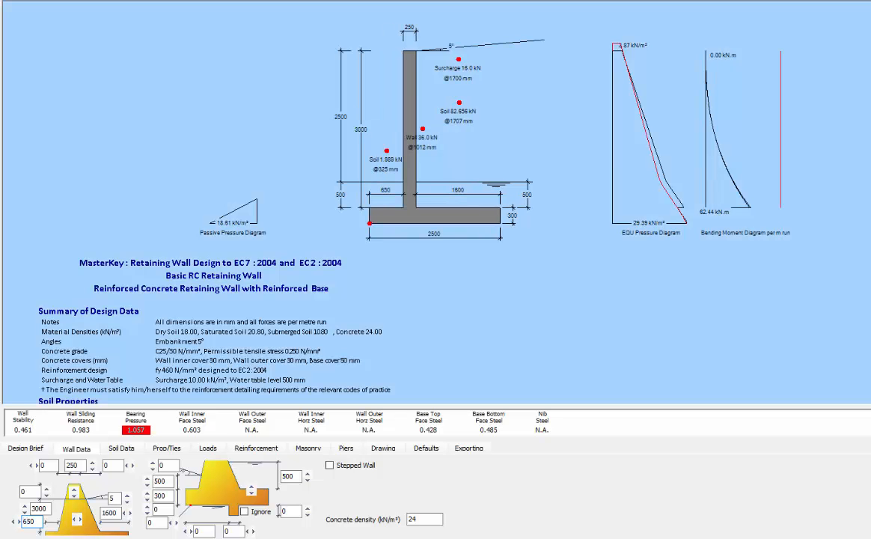
double_click(29, 522)
text(700)
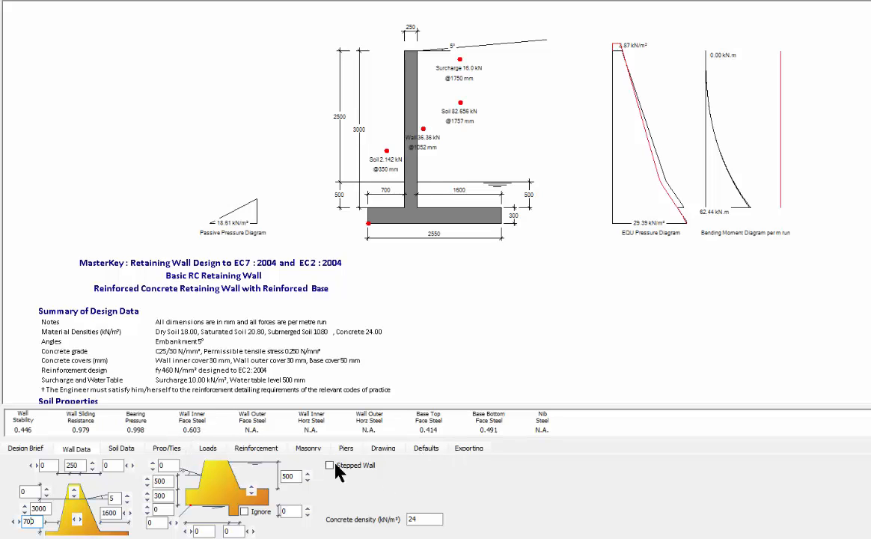
click(256, 448)
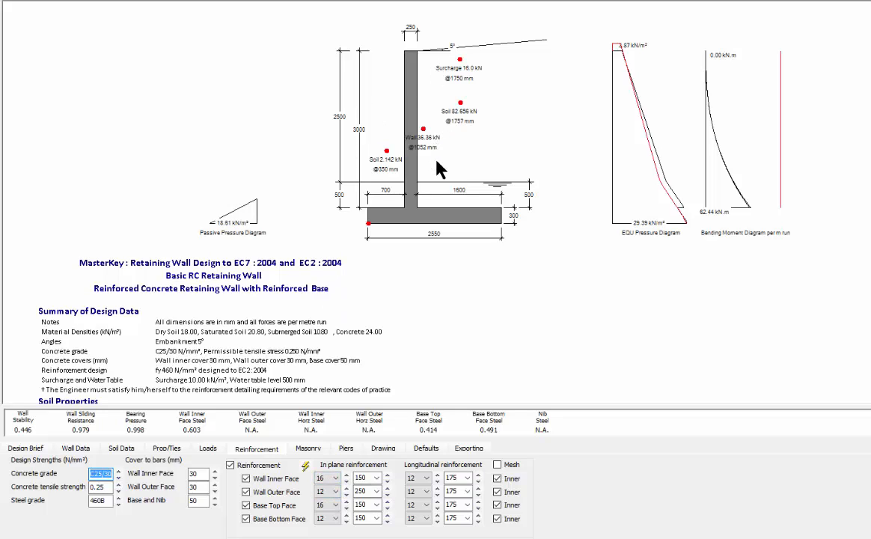
Step: Trial wall inner face bars and spacings, and set outer face to 10 mm bars at 200 mm
click(346, 481)
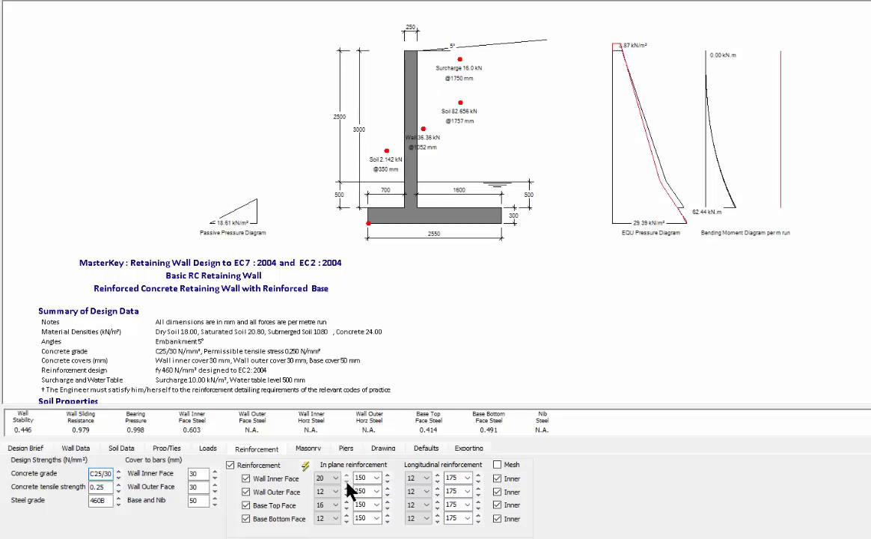
click(347, 473)
click(347, 474)
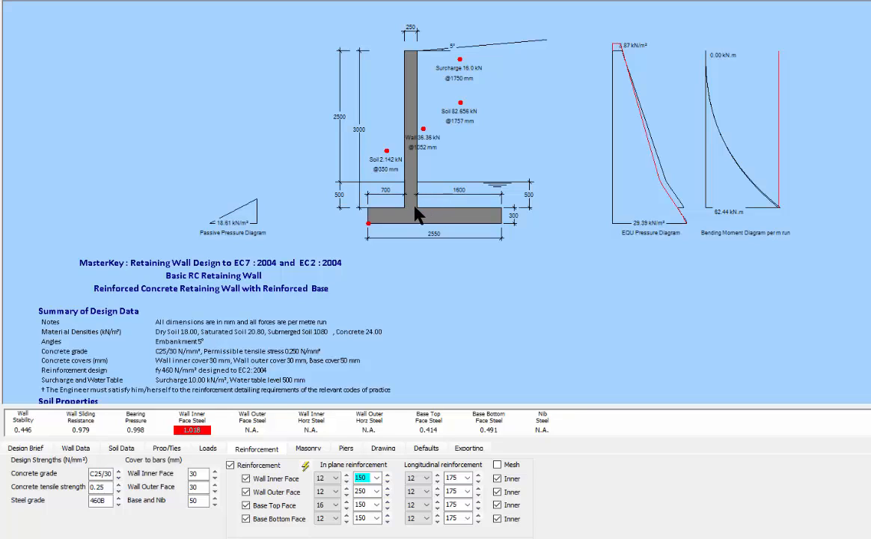
click(388, 476)
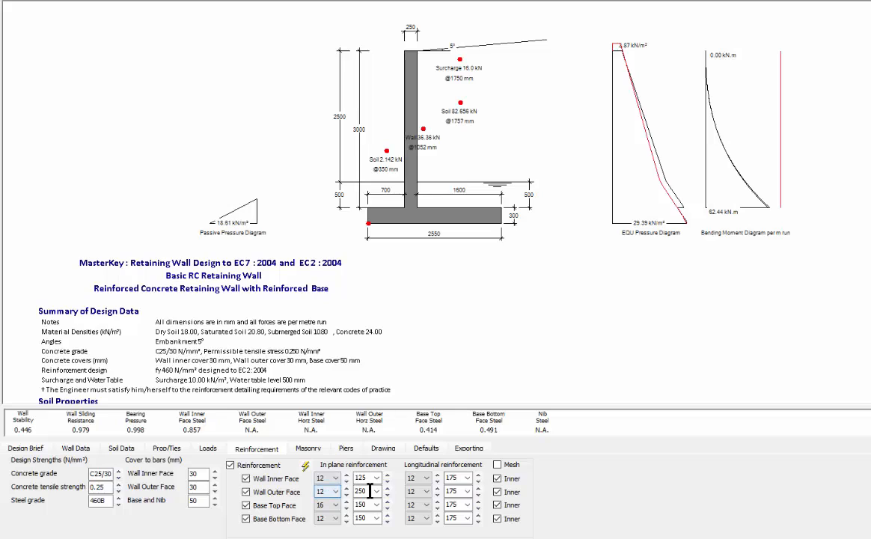
click(387, 478)
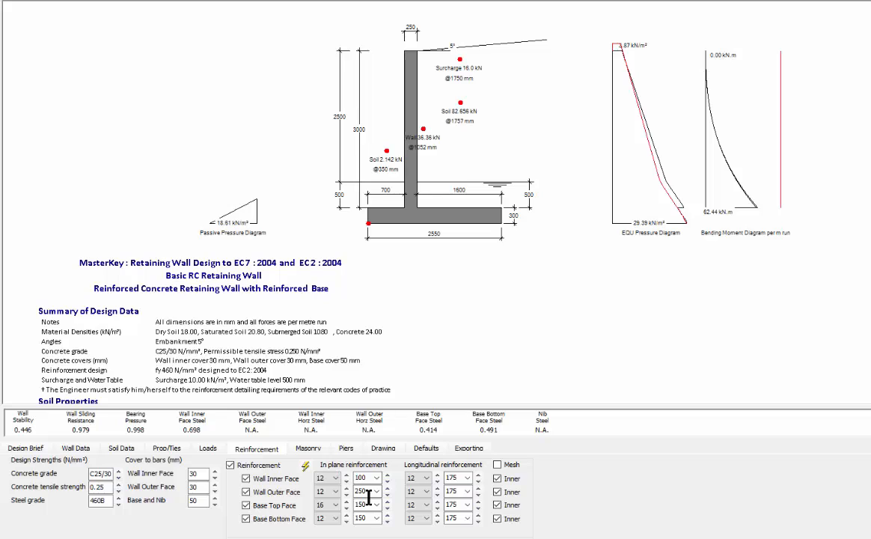
click(387, 488)
click(387, 494)
click(388, 495)
click(387, 494)
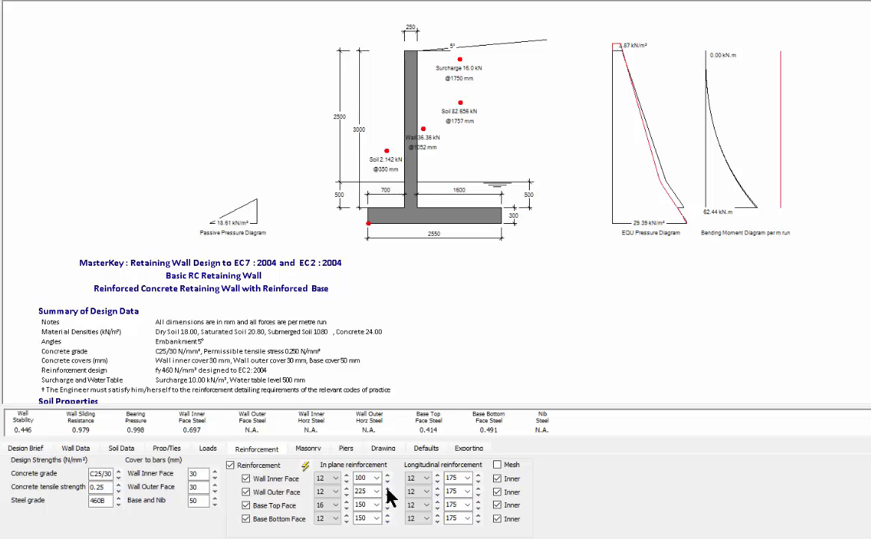
click(346, 494)
Step: Use 12 mm bars on both the base top and bottom faces
click(346, 508)
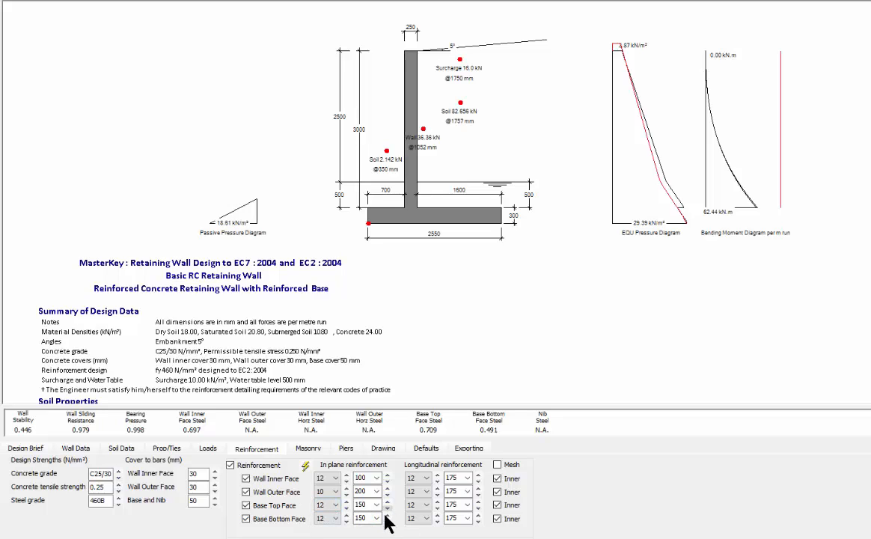
click(335, 519)
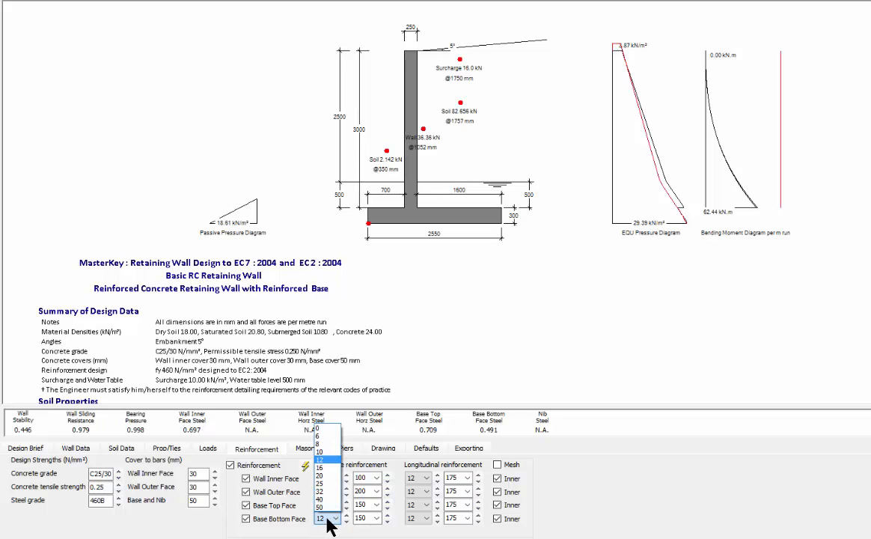
click(335, 518)
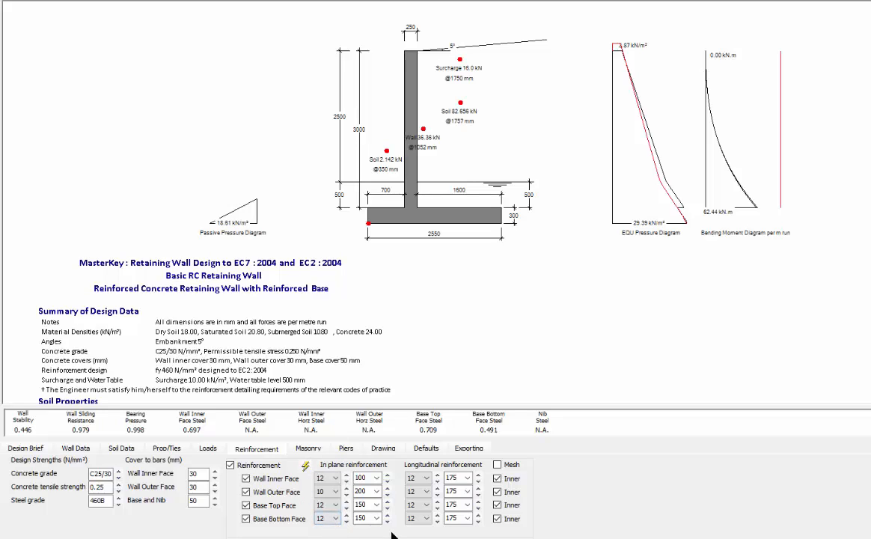
Step: Set the outer face to 150 mm spacing and the inner face to 16@150
click(387, 493)
click(387, 494)
click(387, 489)
click(386, 489)
click(387, 489)
click(387, 494)
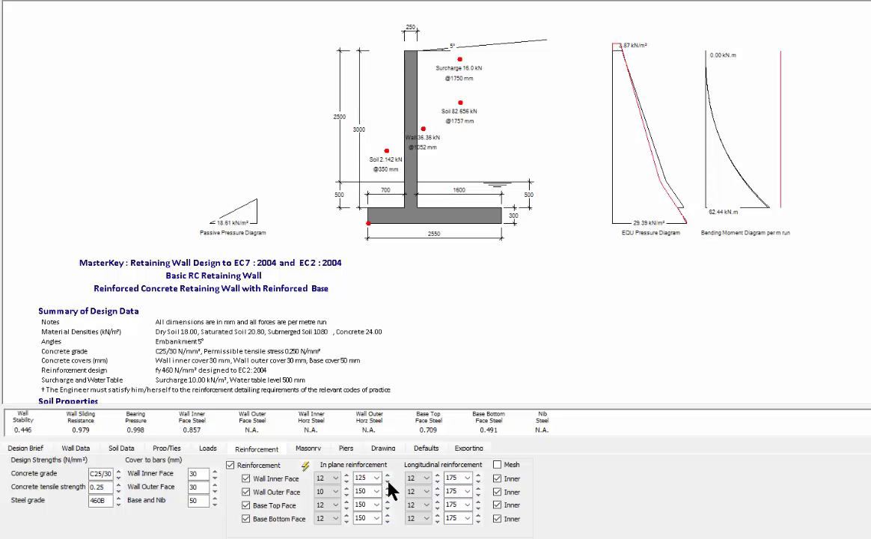
click(386, 475)
click(386, 476)
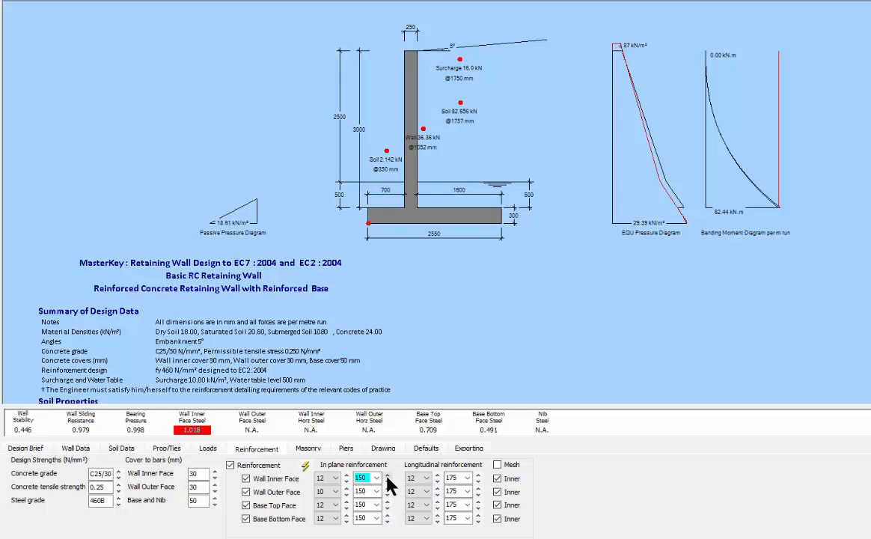
click(346, 479)
click(347, 477)
click(347, 477)
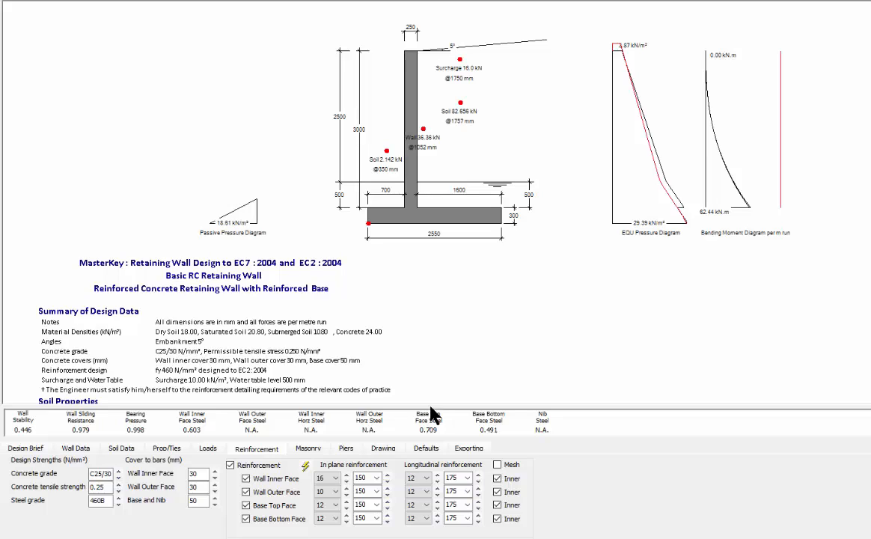
Step: Set all longitudinal bars to 200 mm spacing, with 10 mm bars on outer face and base
click(478, 475)
click(478, 488)
click(478, 502)
click(478, 515)
click(438, 494)
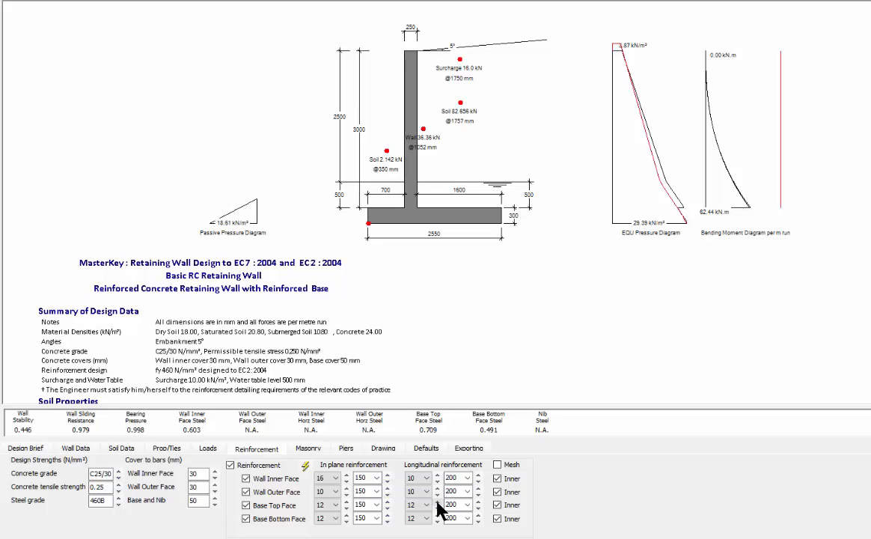
click(438, 507)
click(437, 521)
Step: Make the stem a masonry wall and remove inner and outer face wall reinforcement
click(303, 449)
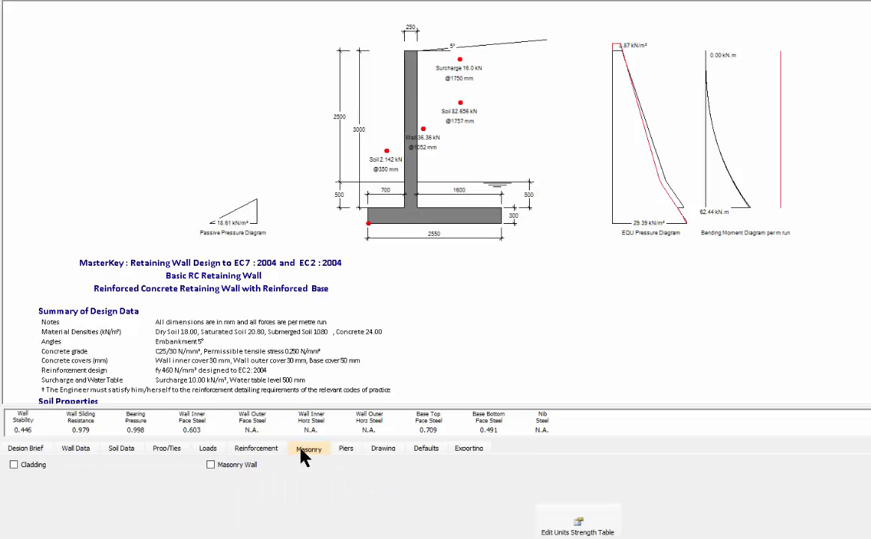
click(211, 465)
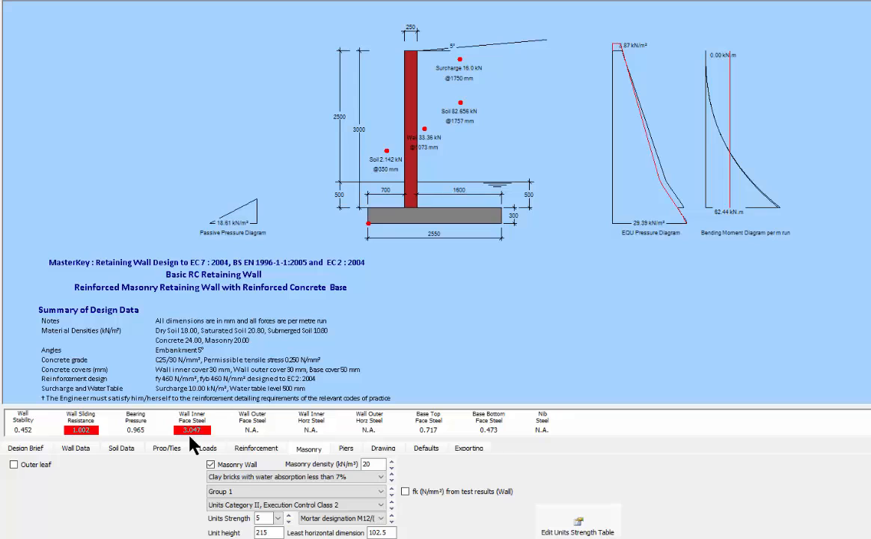
click(256, 447)
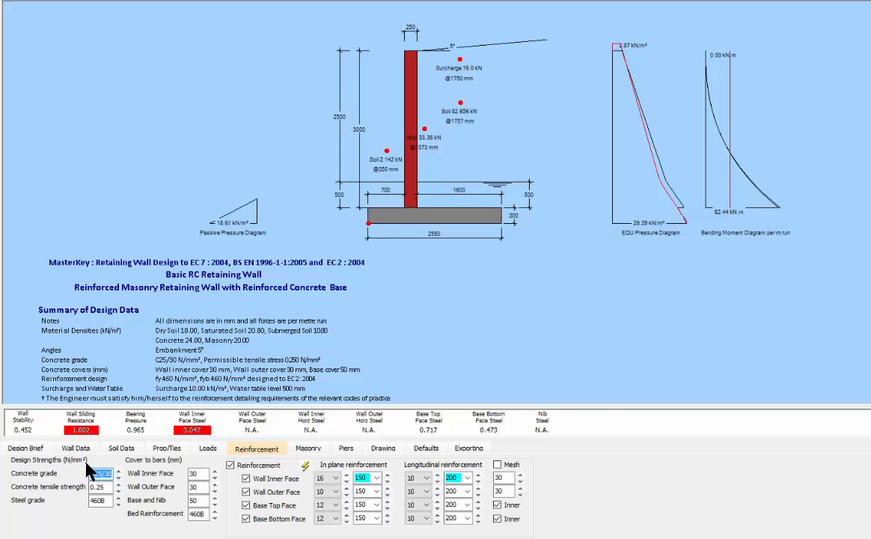
click(245, 479)
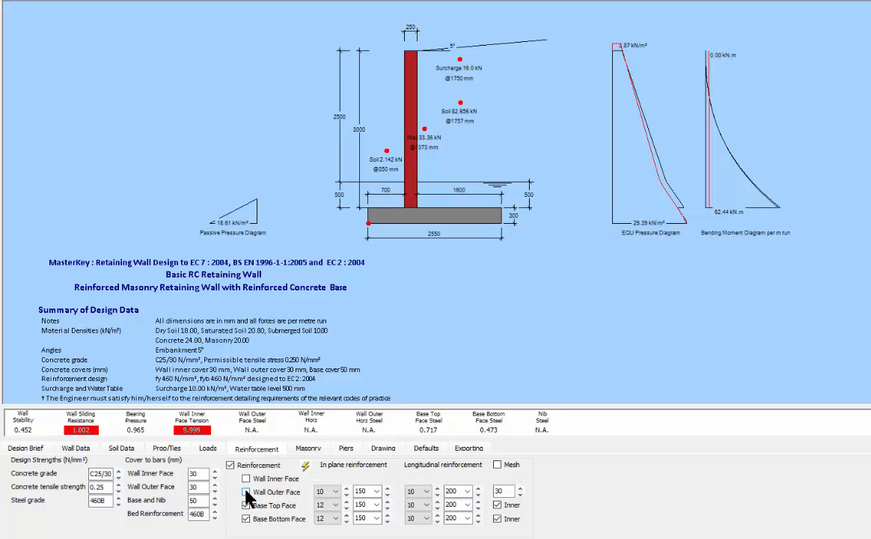
click(246, 492)
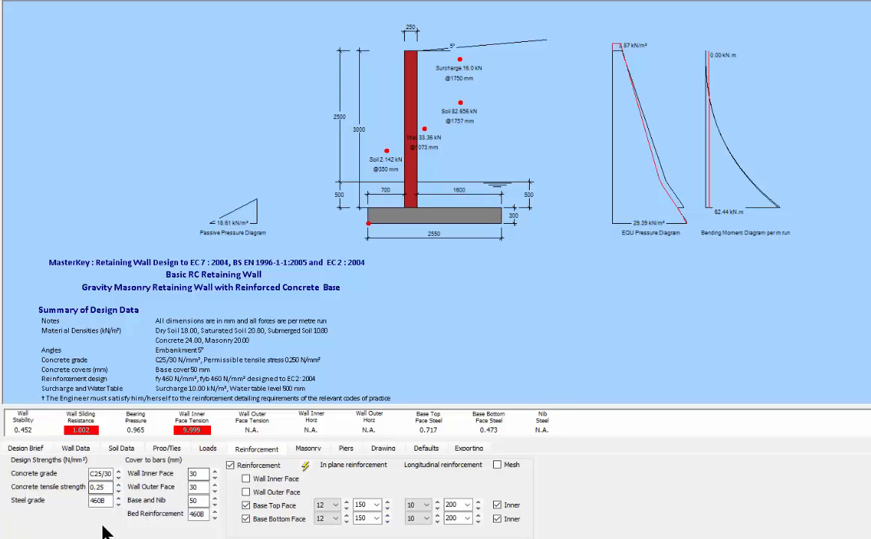
Step: Set the masonry unit type to Concrete blocks and bring the unit strength to 10.4
click(305, 450)
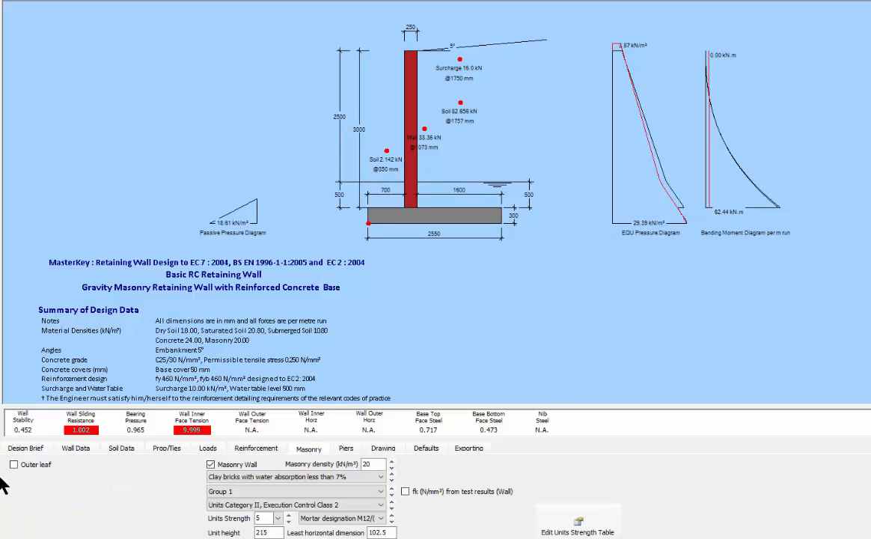
click(257, 479)
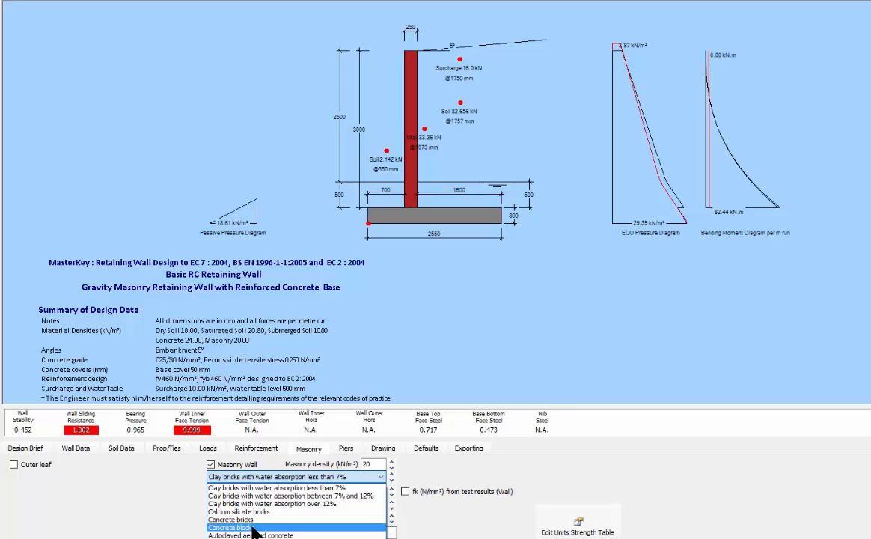
click(253, 527)
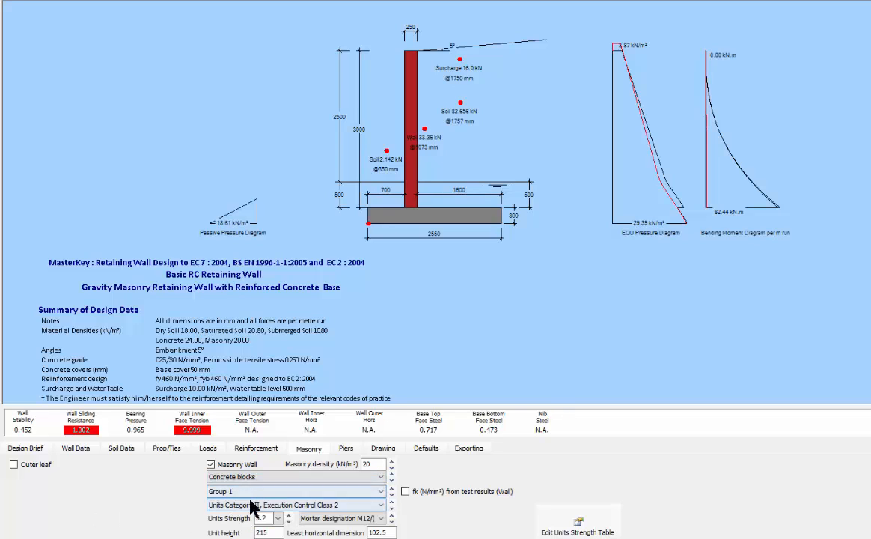
click(289, 522)
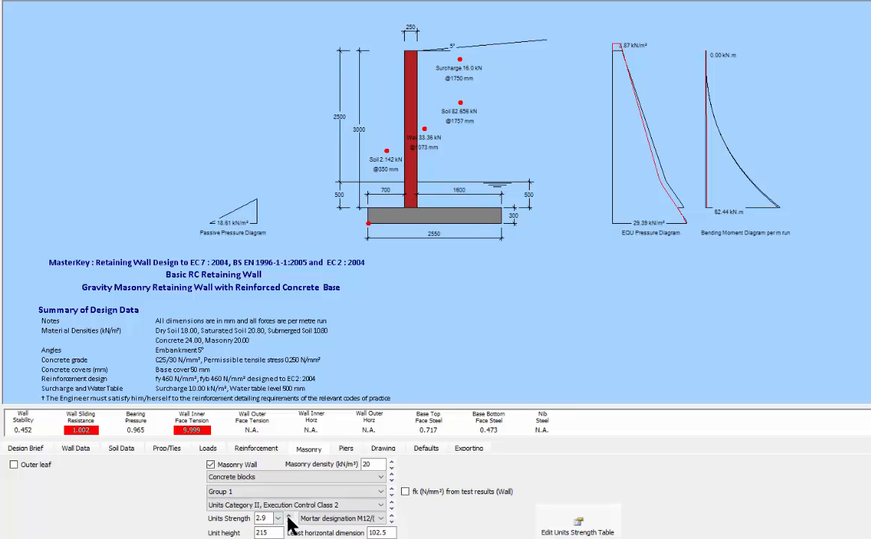
click(288, 521)
click(288, 521)
click(288, 521)
click(288, 521)
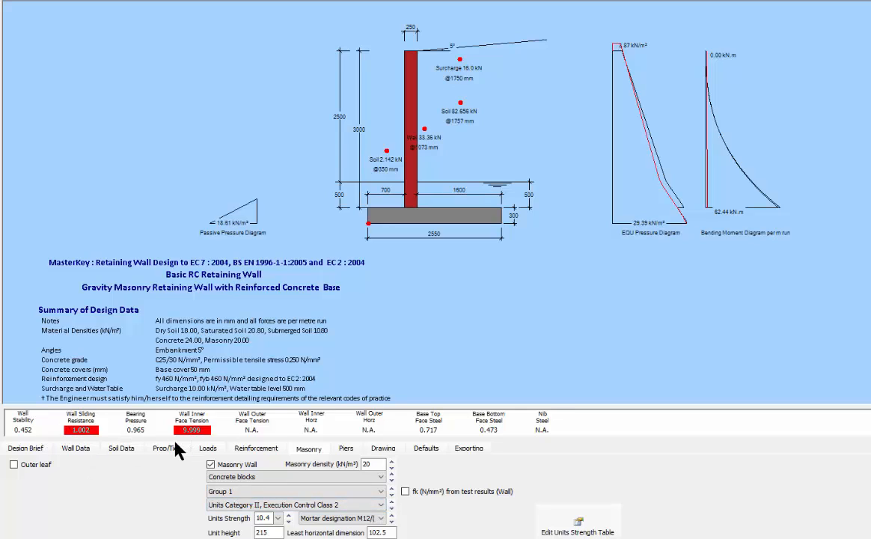
Step: Spin the stem thickness up through 325 and 440 mm, then back down to 215 mm
click(76, 449)
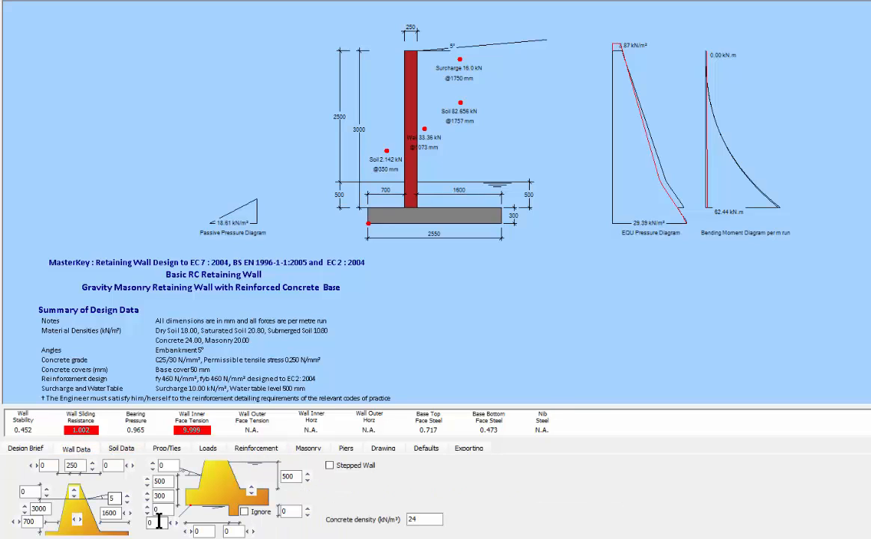
click(91, 462)
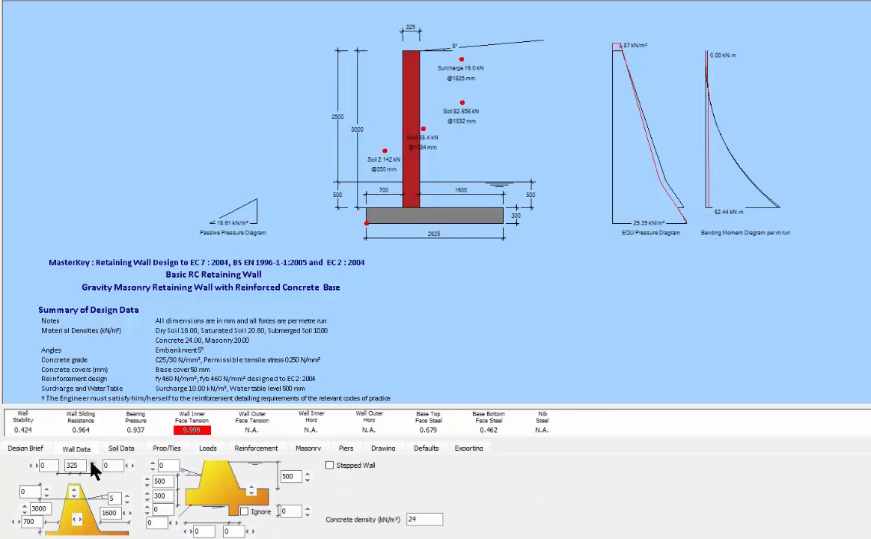
click(92, 462)
click(91, 461)
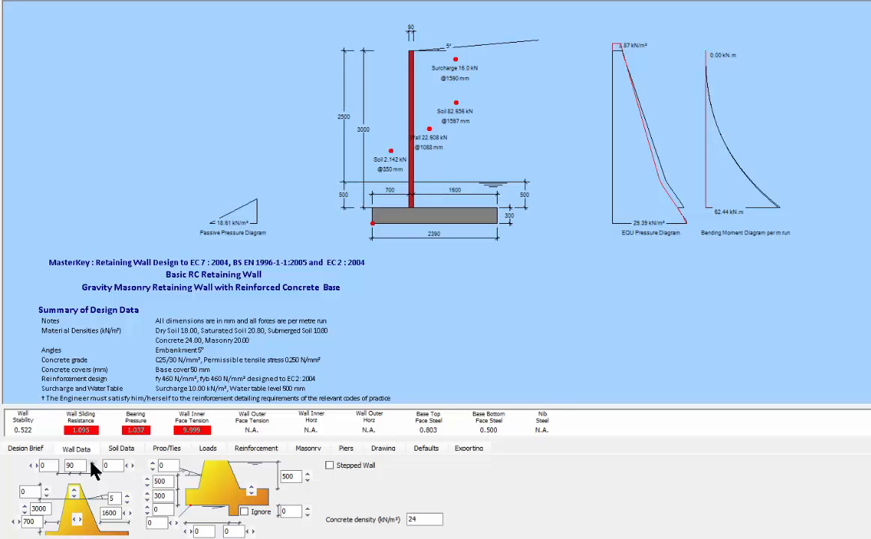
click(92, 469)
click(92, 470)
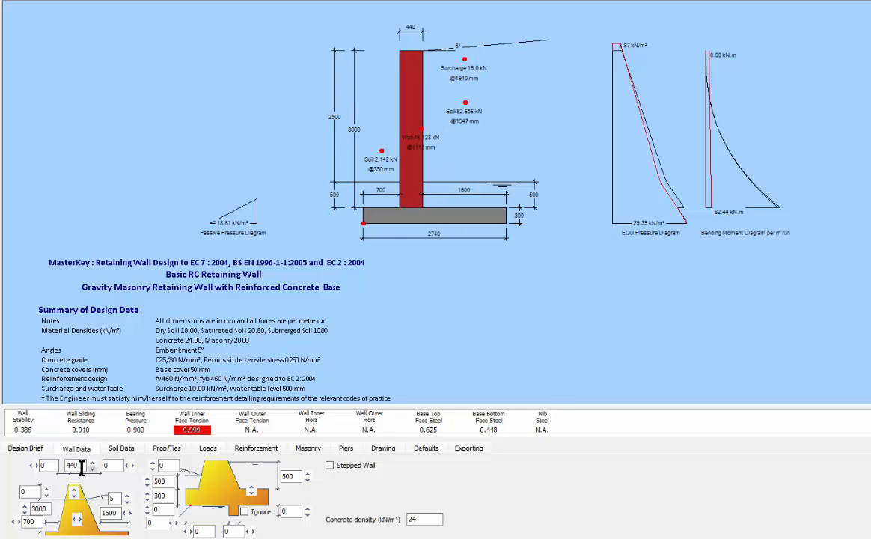
click(91, 470)
click(92, 470)
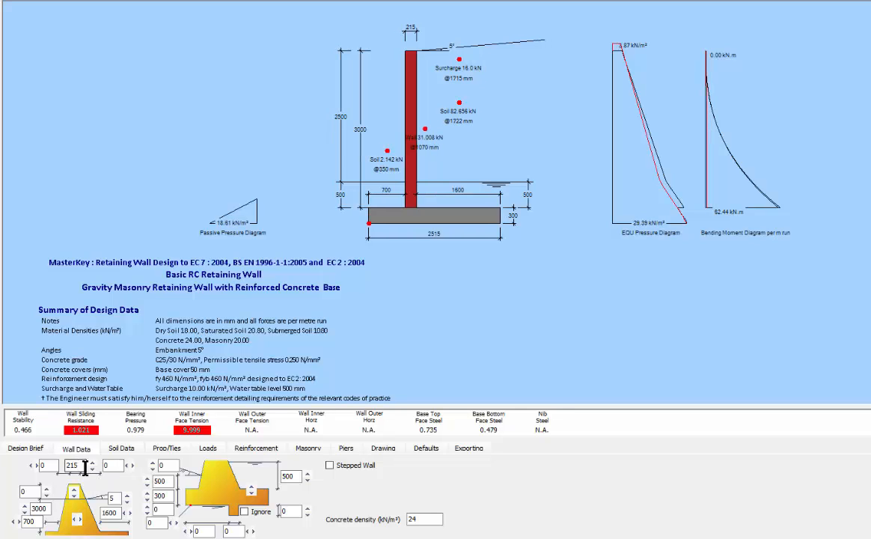
Step: Try a stepped wall and clear its outer step dimensions, then revert to an unstepped wall
click(330, 465)
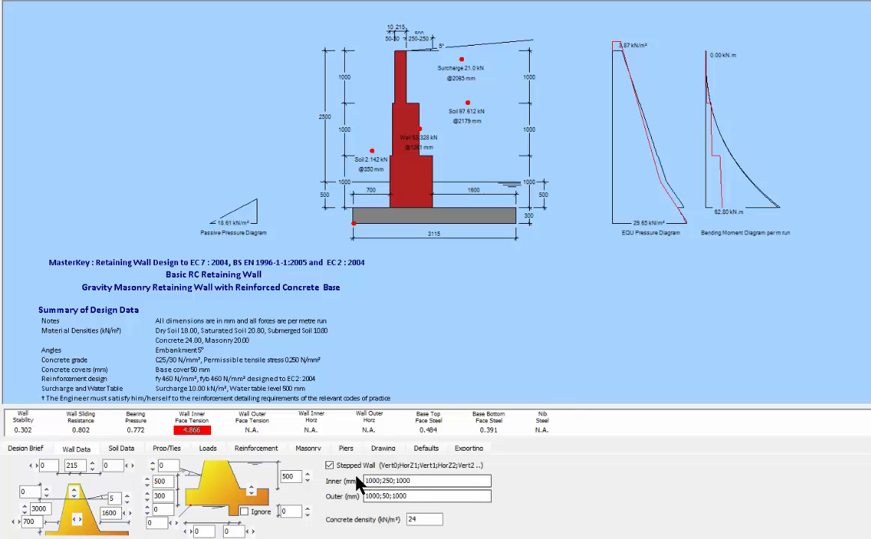
double_click(409, 497)
key(BackSpace)
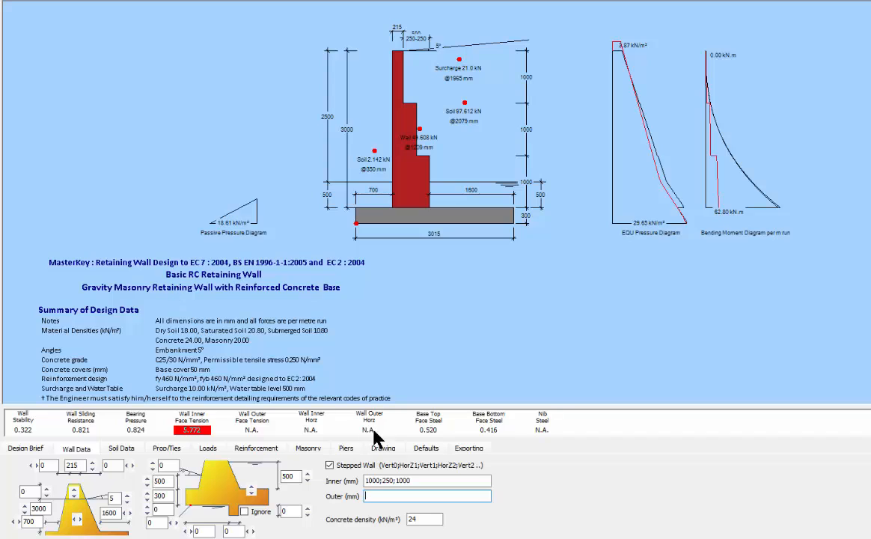
click(332, 467)
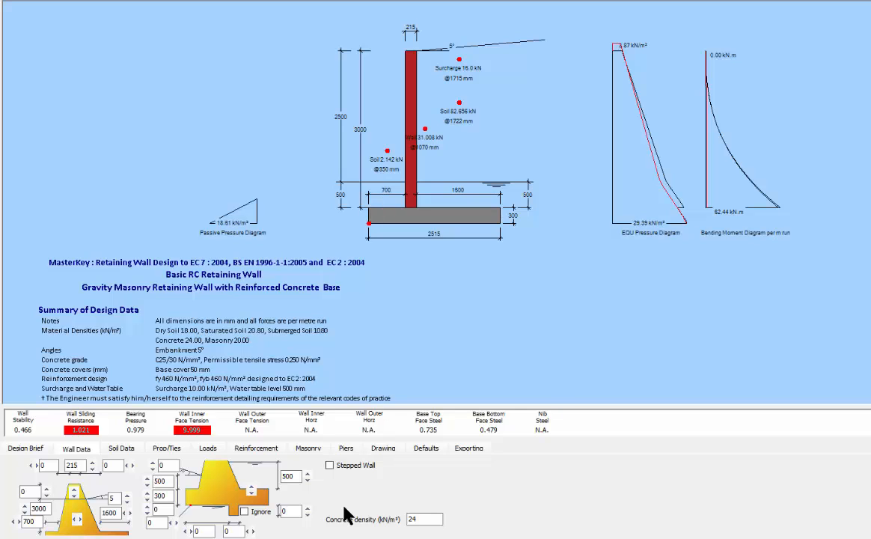
Step: Add an outer masonry leaf and set the wall thickness to 300 mm
click(309, 449)
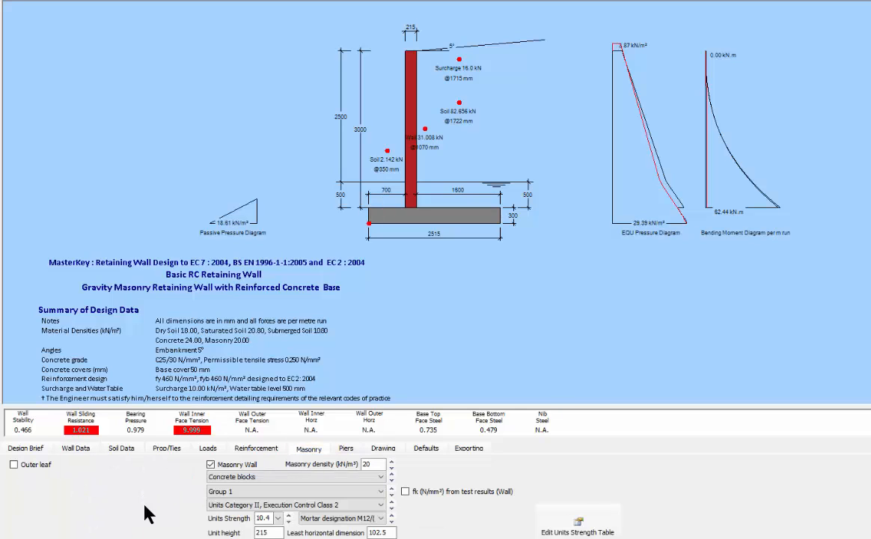
click(13, 464)
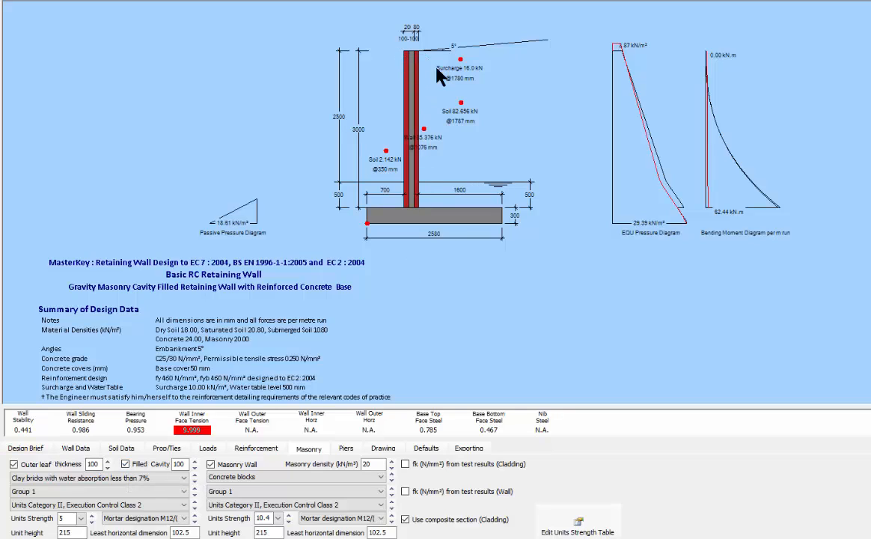
click(75, 452)
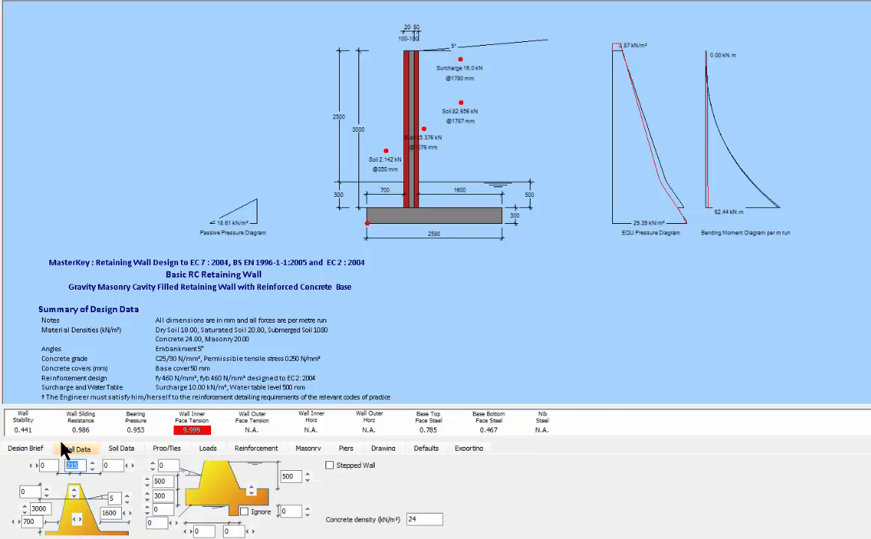
text(3)
text(00)
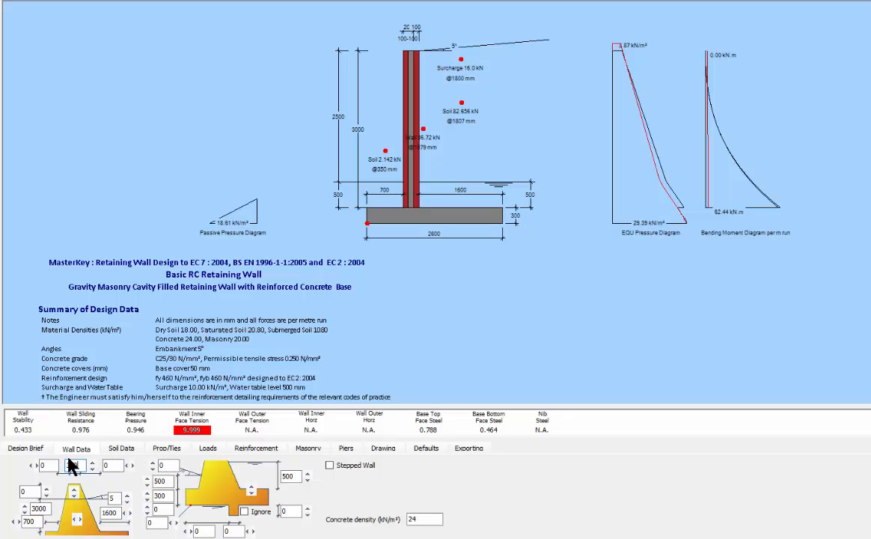
Step: Make the outer leaf Concrete blocks with a unit strength of 10.4
click(309, 449)
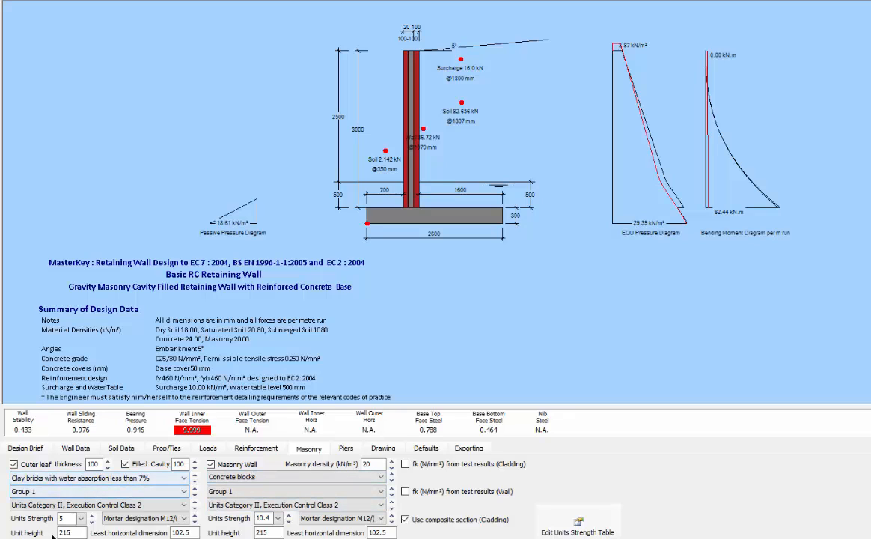
click(48, 477)
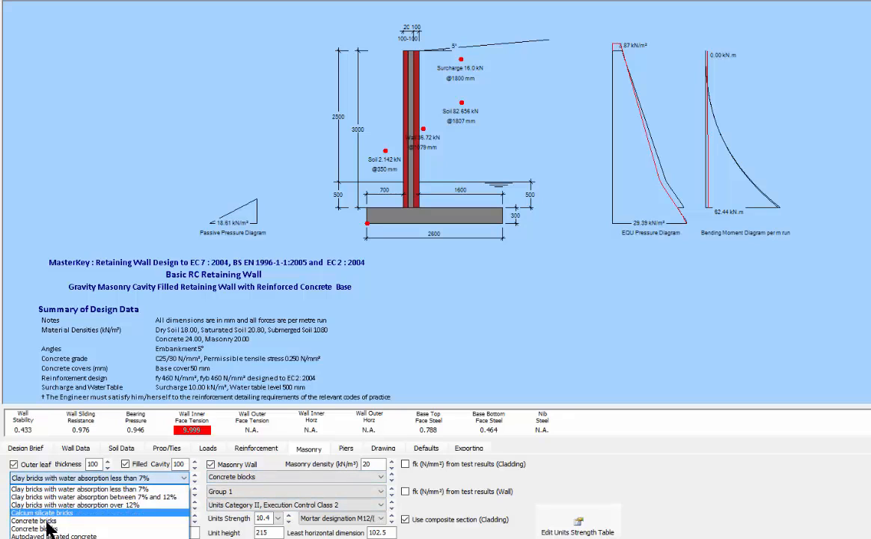
click(47, 529)
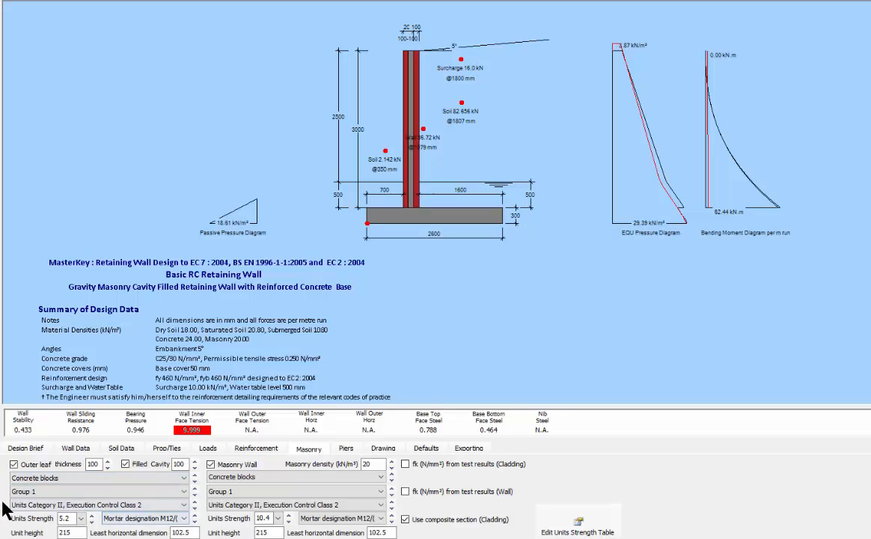
click(91, 522)
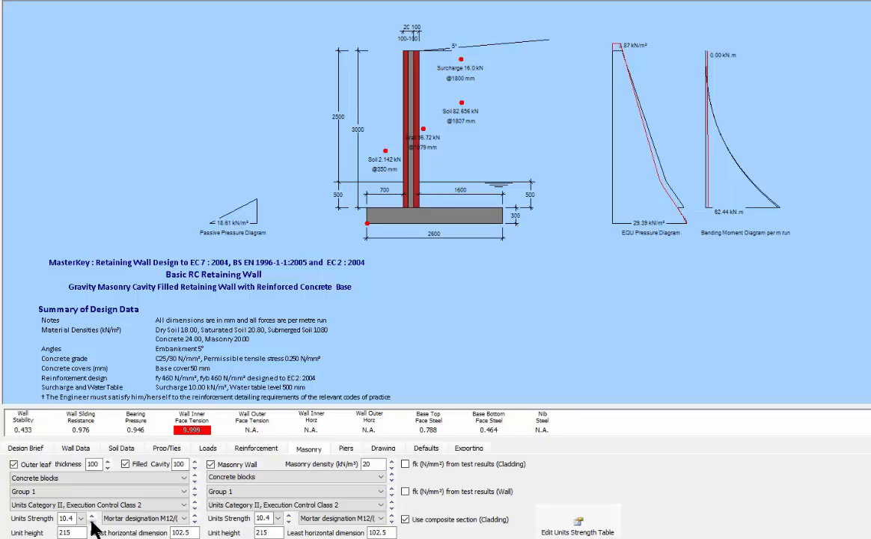
click(91, 518)
Step: Tick Cavity Steel and choose 100 mm bar spacing with 25 mm bars
click(255, 449)
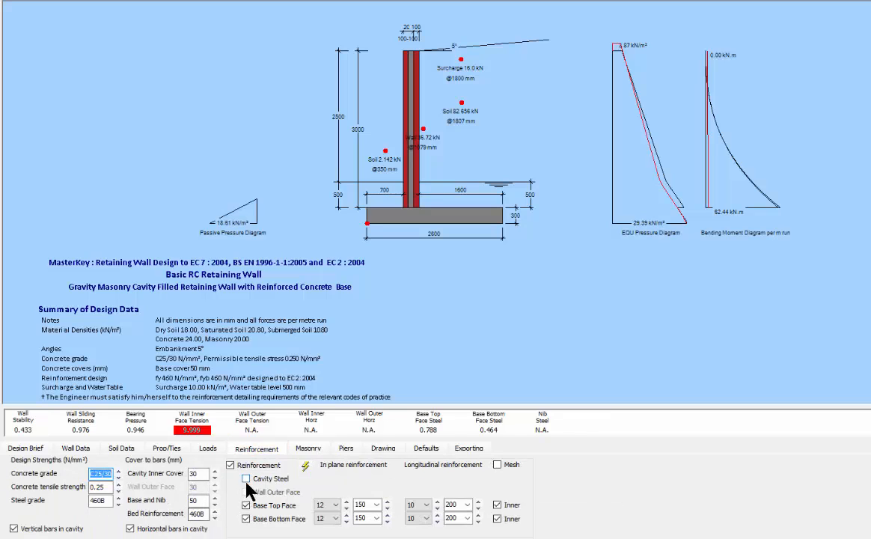
click(247, 478)
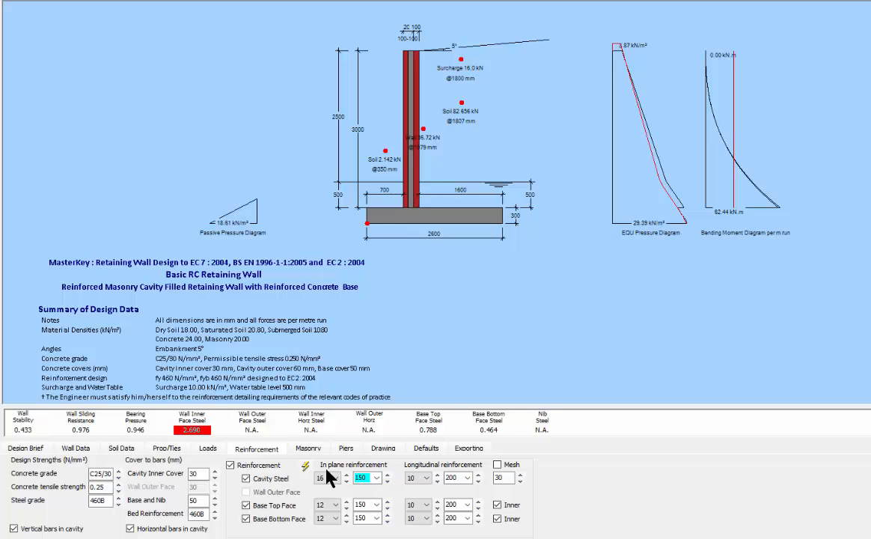
click(376, 478)
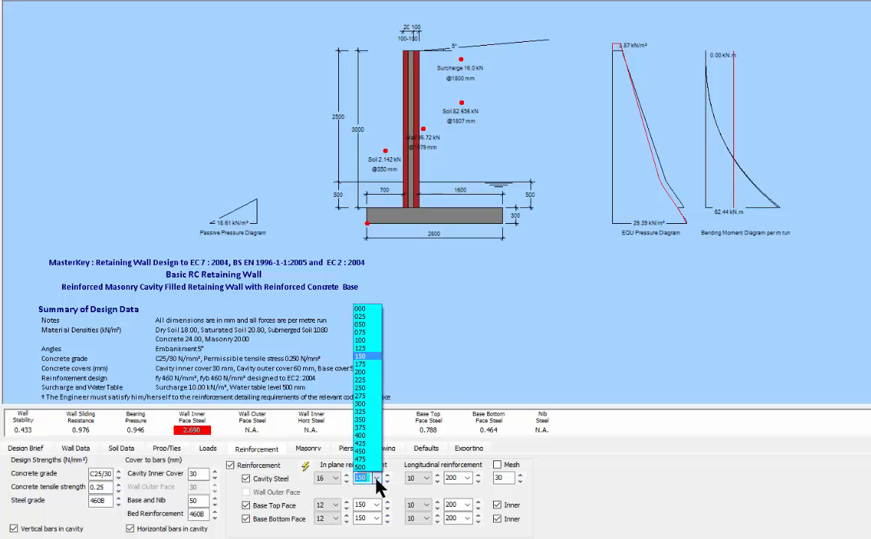
click(367, 340)
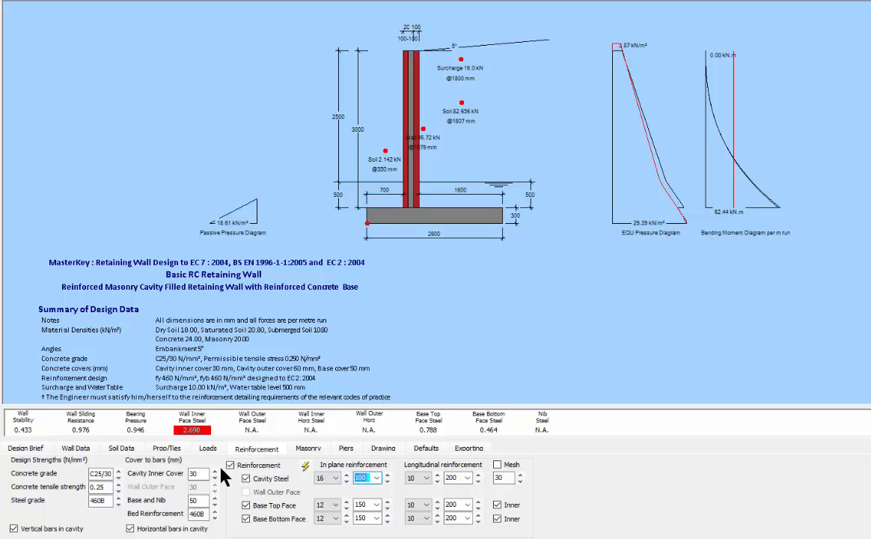
click(335, 478)
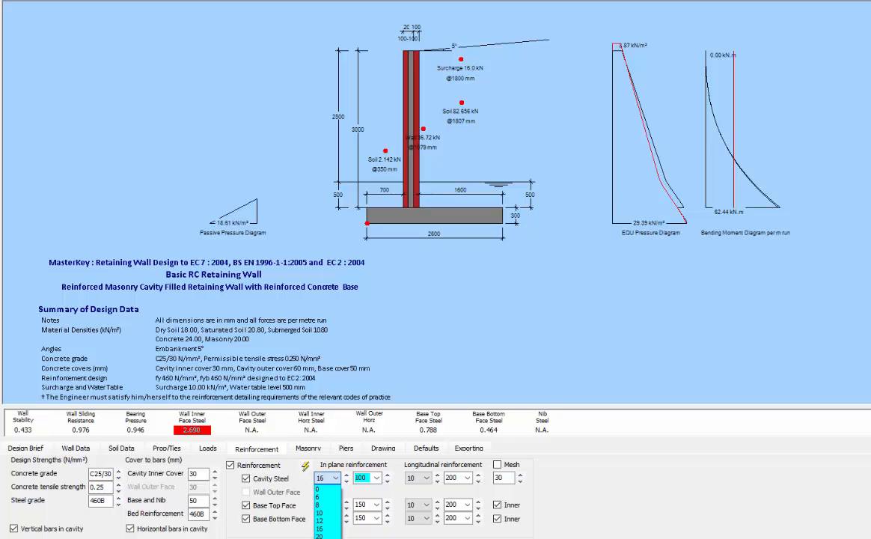
click(322, 538)
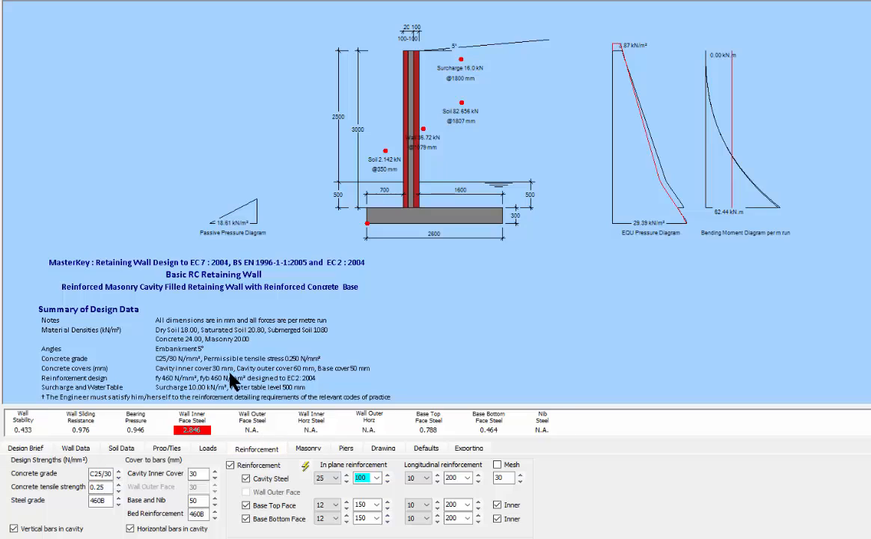
scroll(225, 377, down, 10)
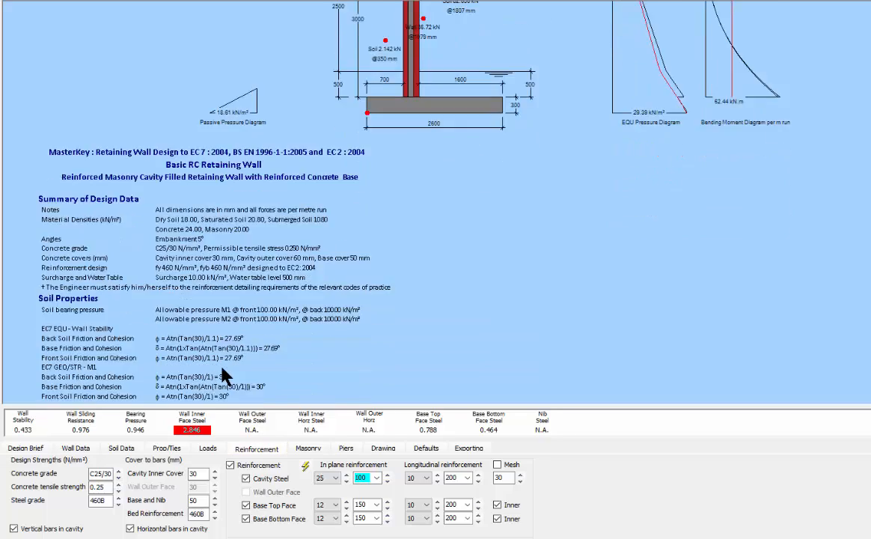
scroll(222, 369, down, 4)
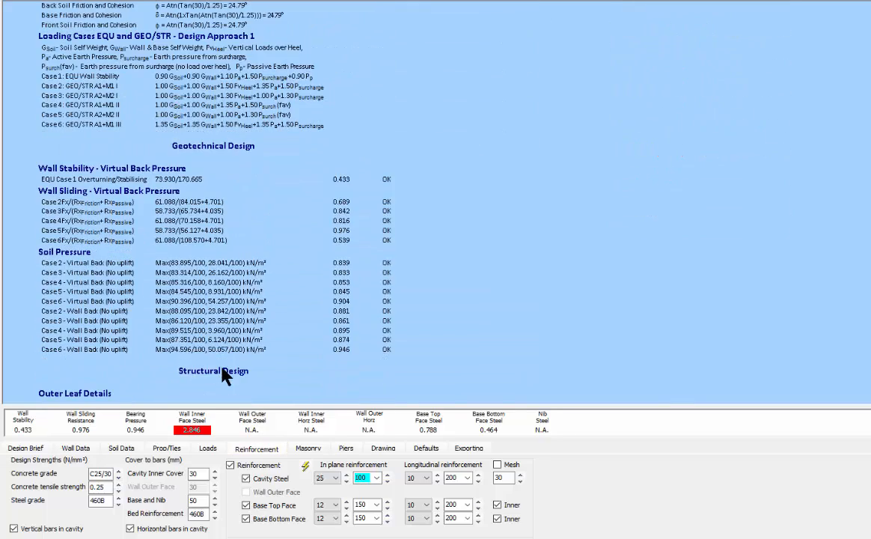
scroll(105, 320, down, 7)
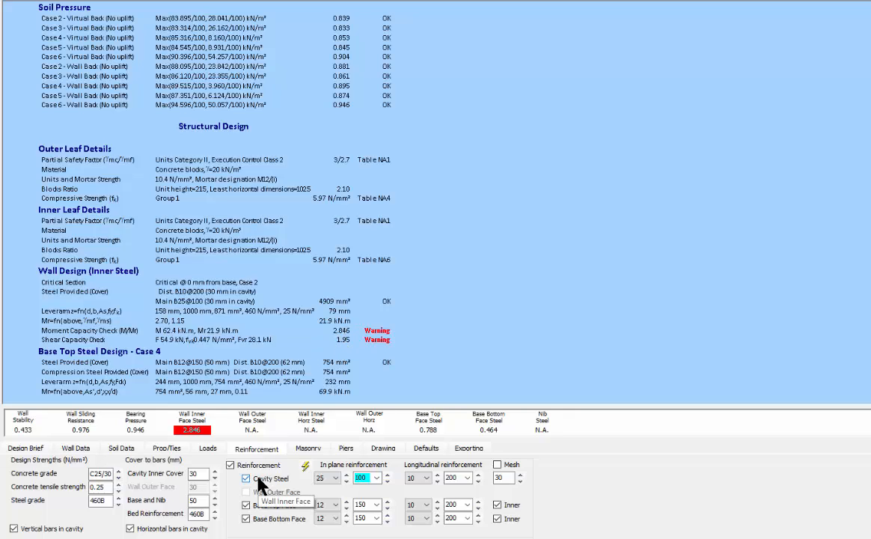
scroll(307, 285, up, 20)
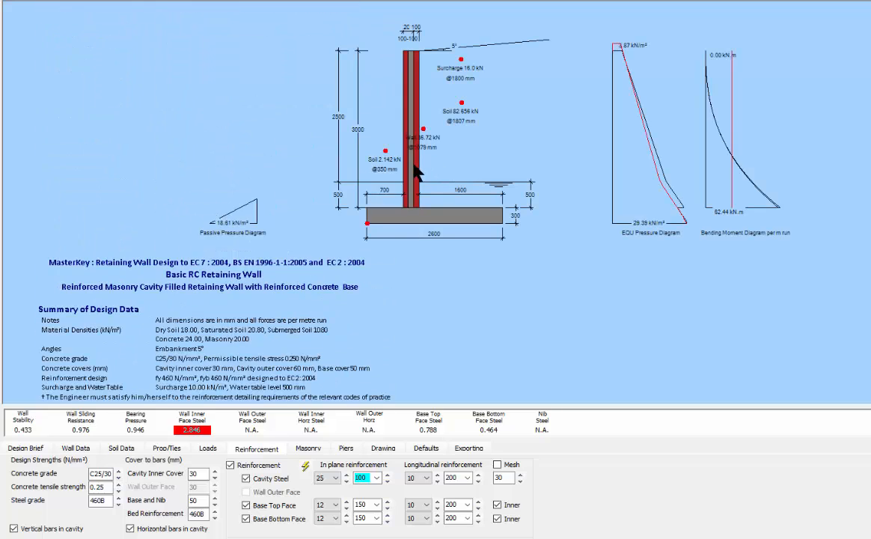
scroll(352, 157, down, 1)
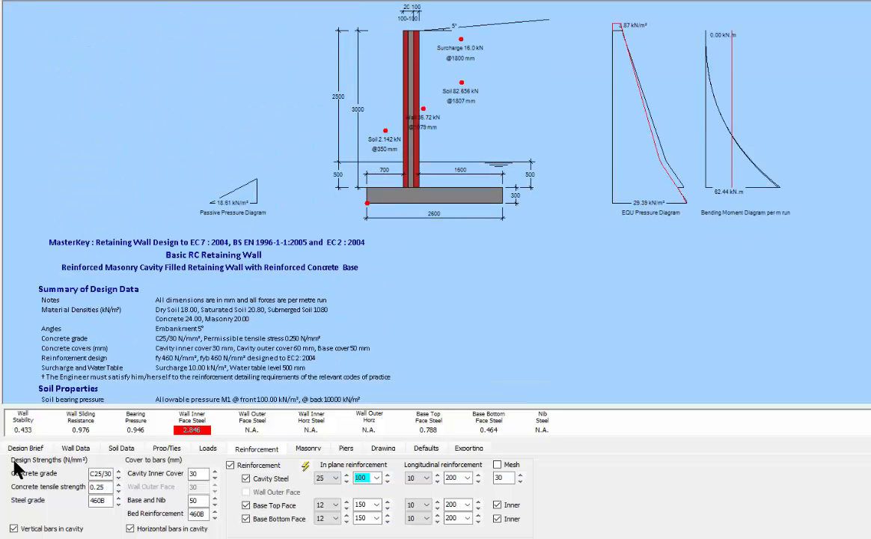
Step: Change the wall thickness from 300 to 400 mm
click(76, 449)
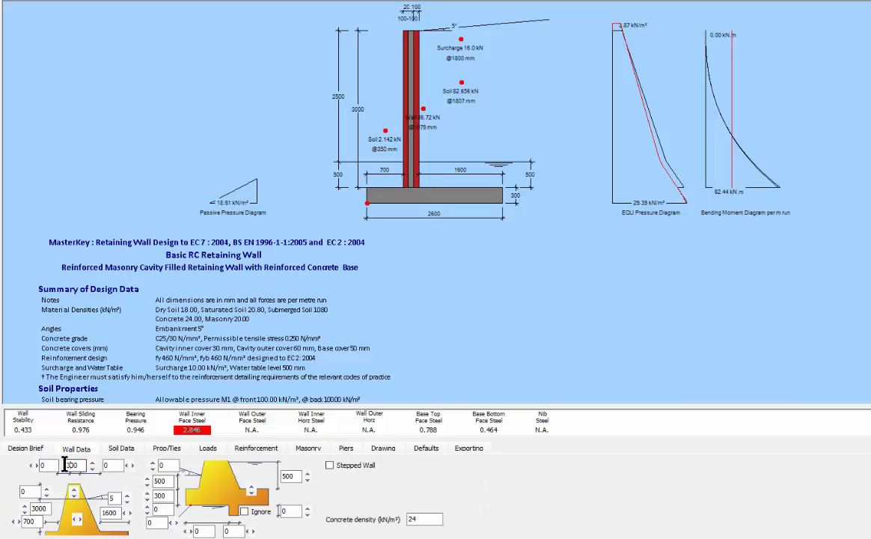
drag(71, 465, 52, 509)
text(4)
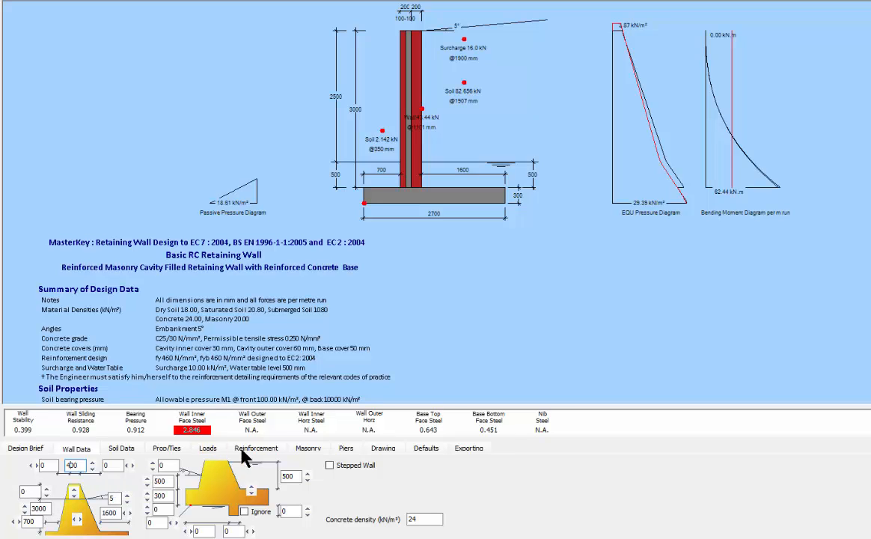
Step: Widen the cavity from 100 to 200 mm and review the inner wall steel design results
click(303, 449)
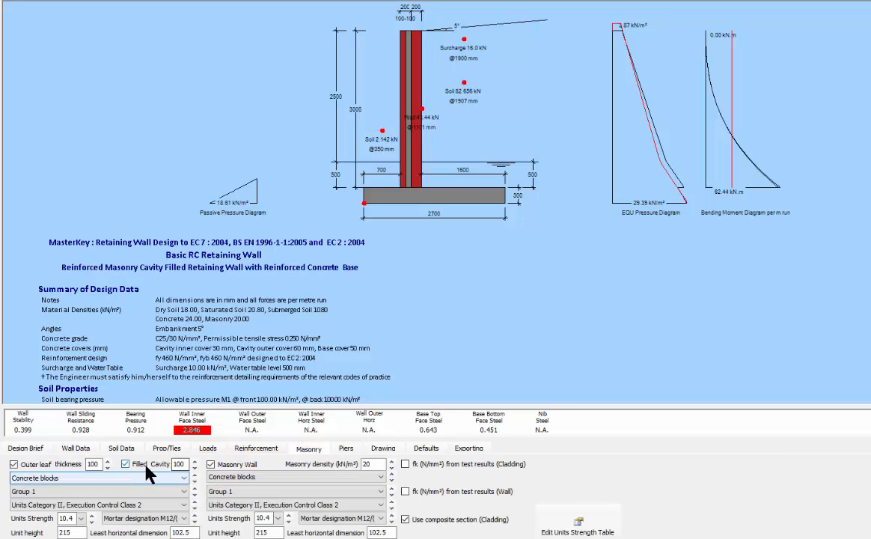
drag(173, 464, 179, 464)
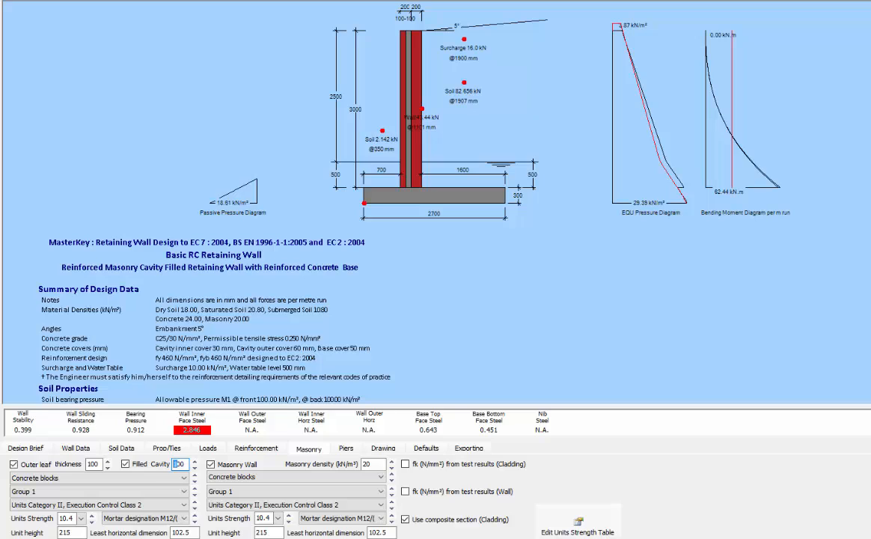
text(2)
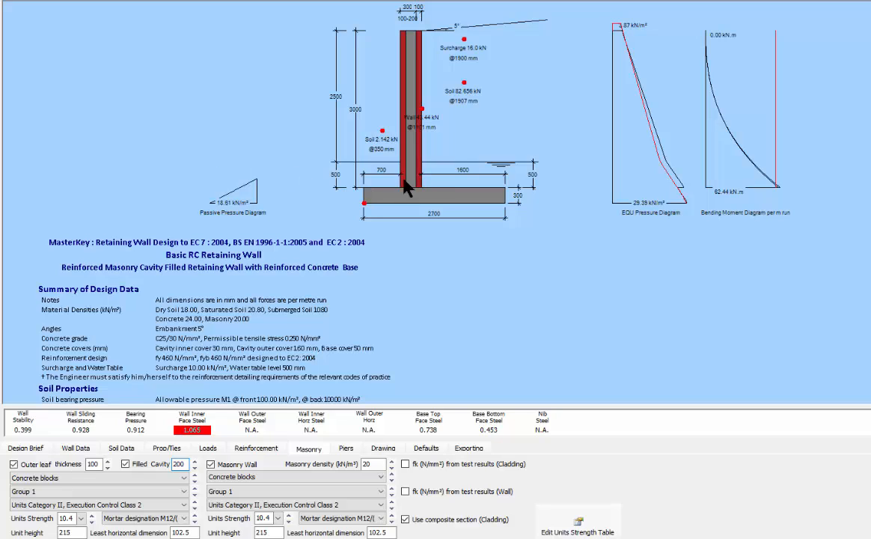
click(192, 431)
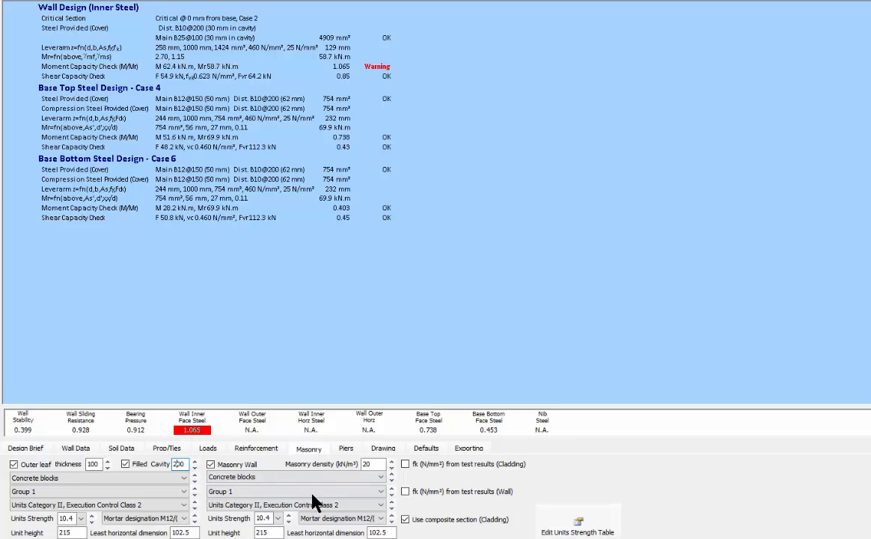
click(256, 448)
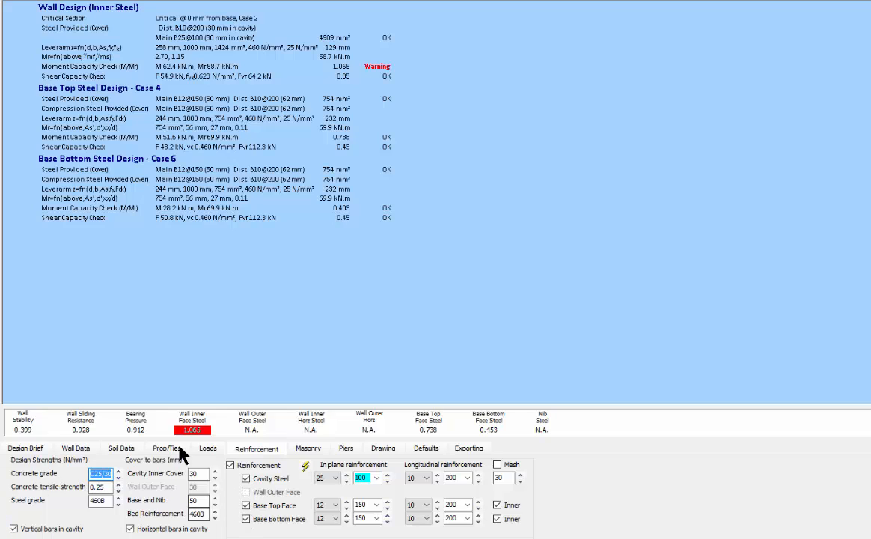
Step: Choose 22.5 as the outer leaf Units Strength on the Masonry tab
click(308, 452)
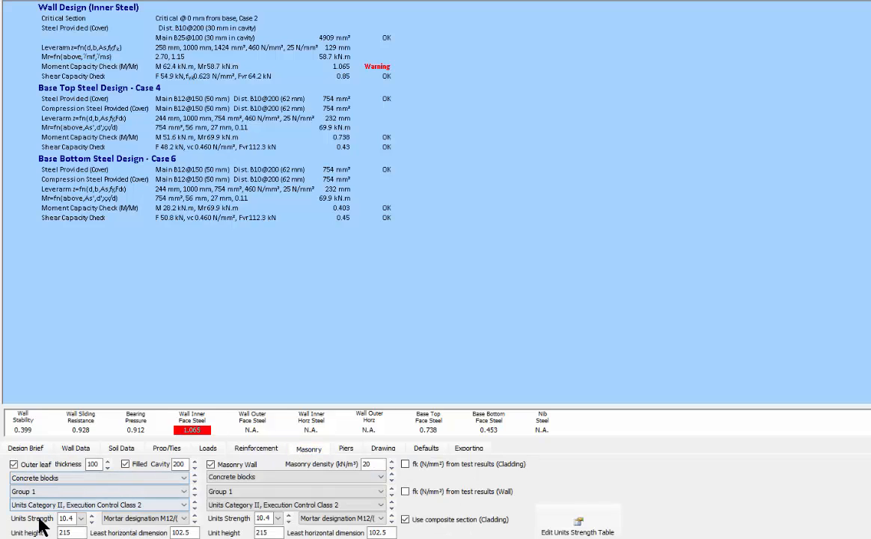
click(80, 517)
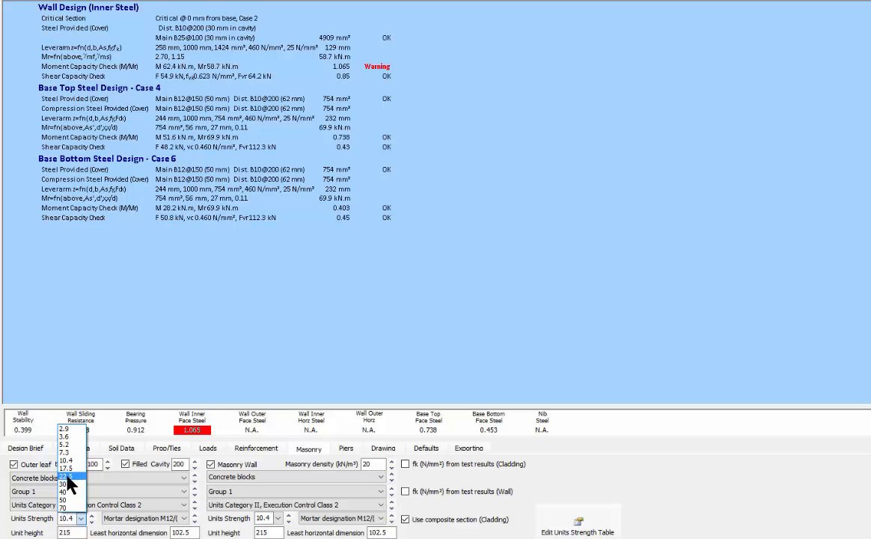
click(67, 477)
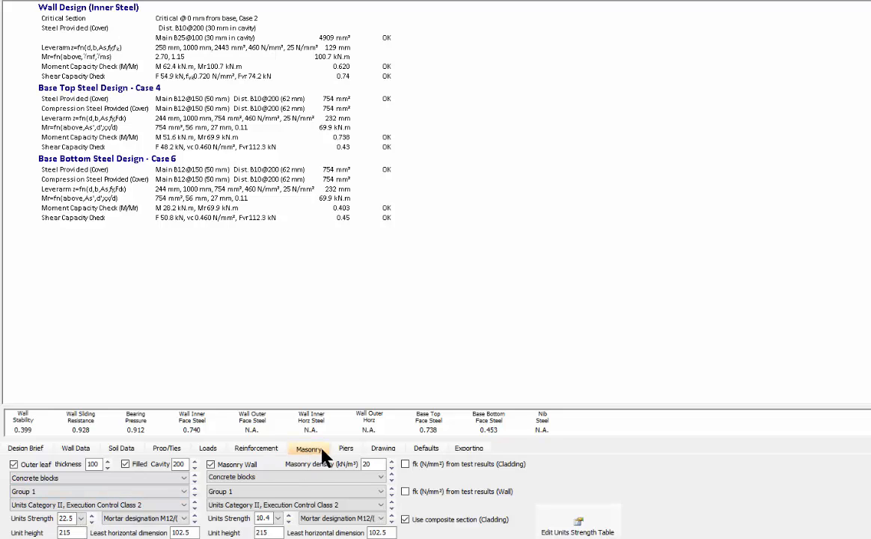
Step: Try 16 mm cavity bars, then settle on 12 mm bars at 150 mm spacing
click(256, 449)
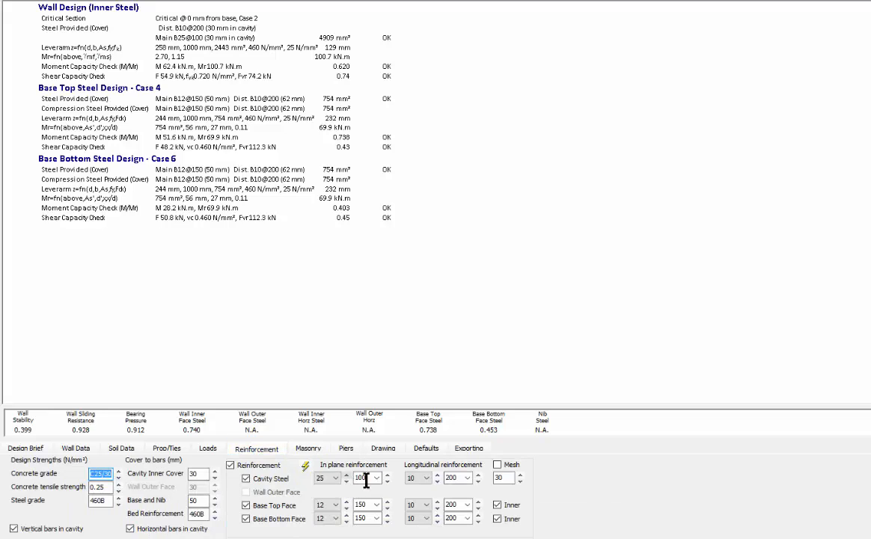
click(330, 477)
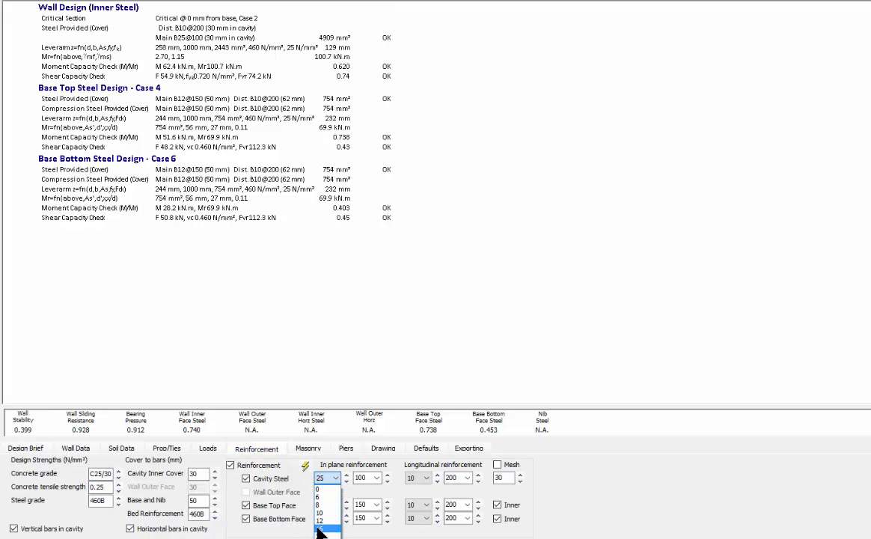
click(320, 528)
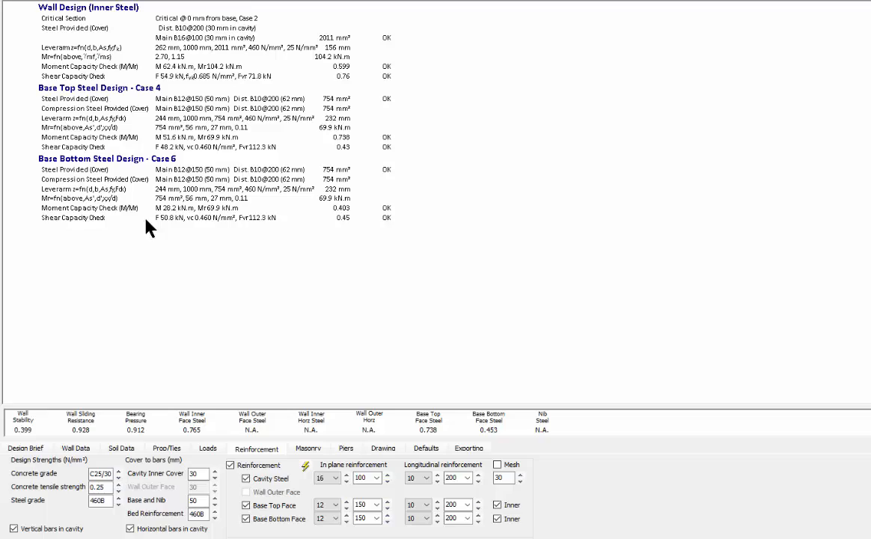
scroll(432, 216, up, 10)
scroll(428, 217, up, 10)
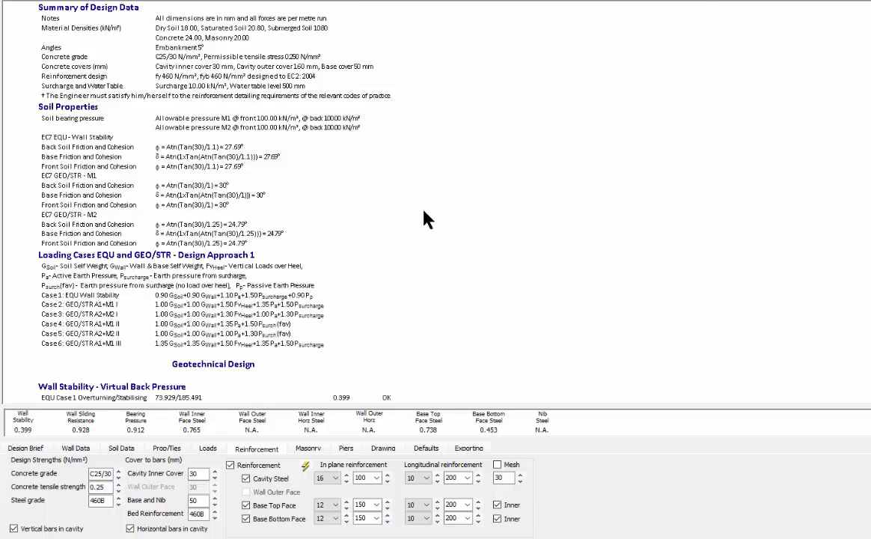
scroll(404, 232, down, 1)
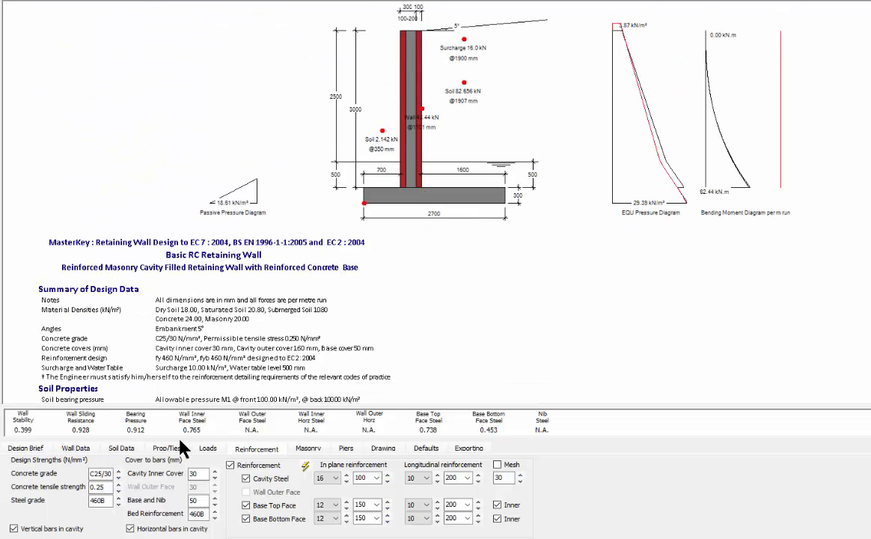
click(387, 474)
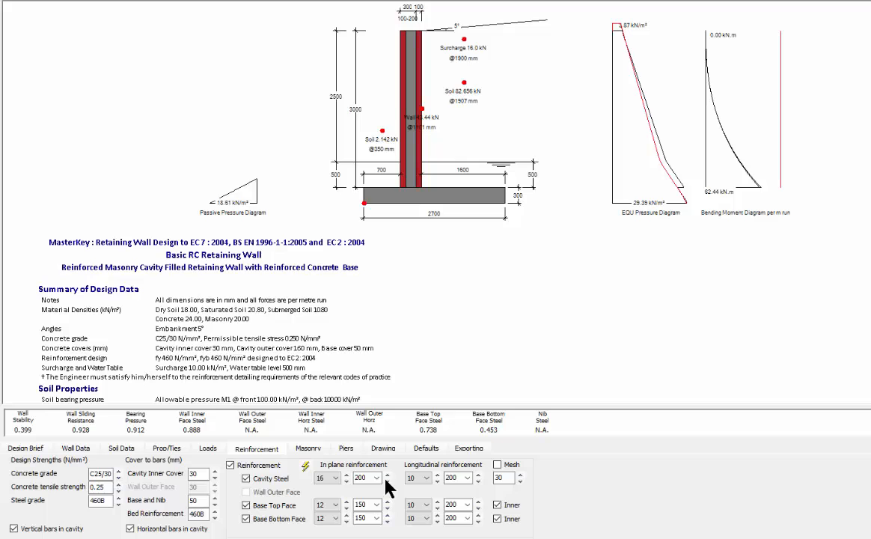
click(346, 480)
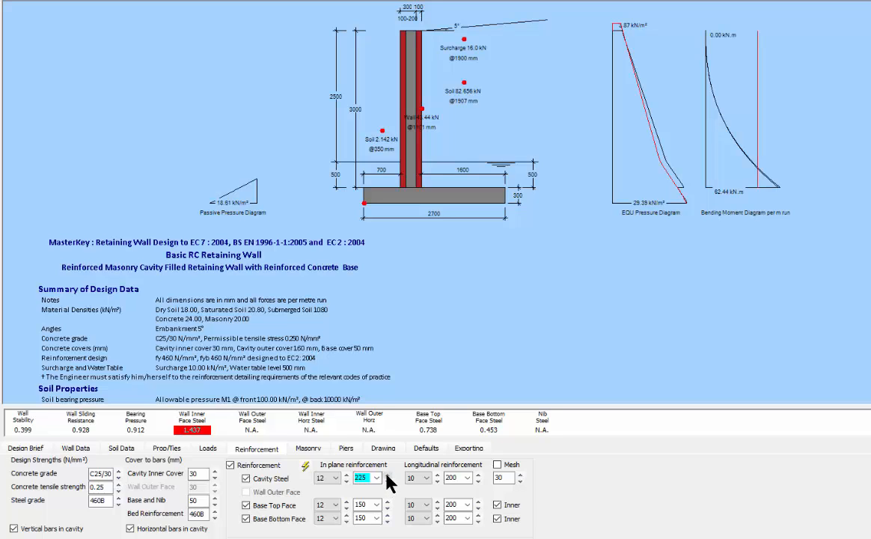
click(387, 477)
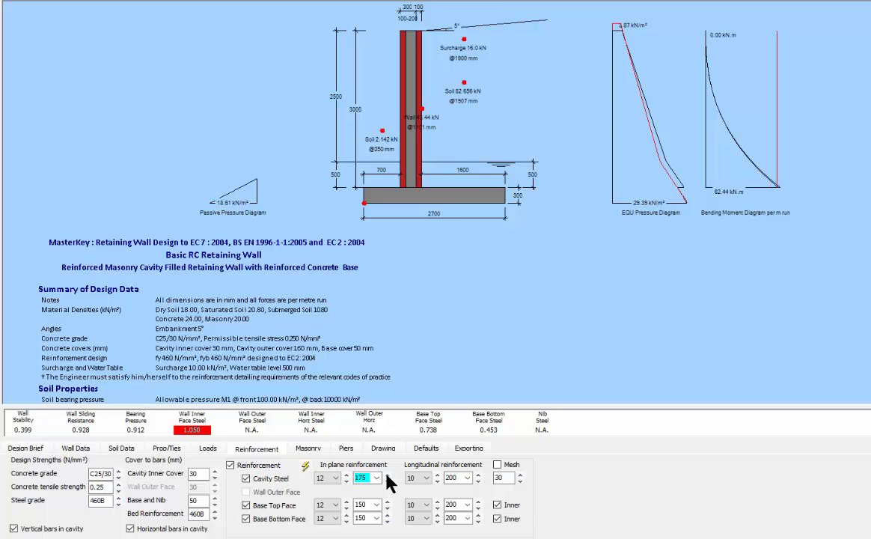
click(387, 476)
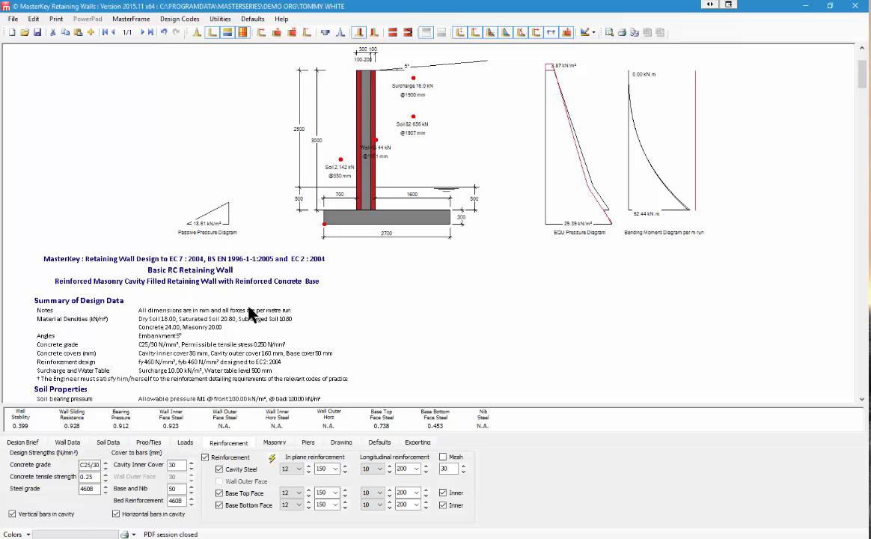
Step: Pick BS 8002, then BS 8110 : 1997, then BS 5628 : 2005 as the design codes
scroll(251, 315, down, 3)
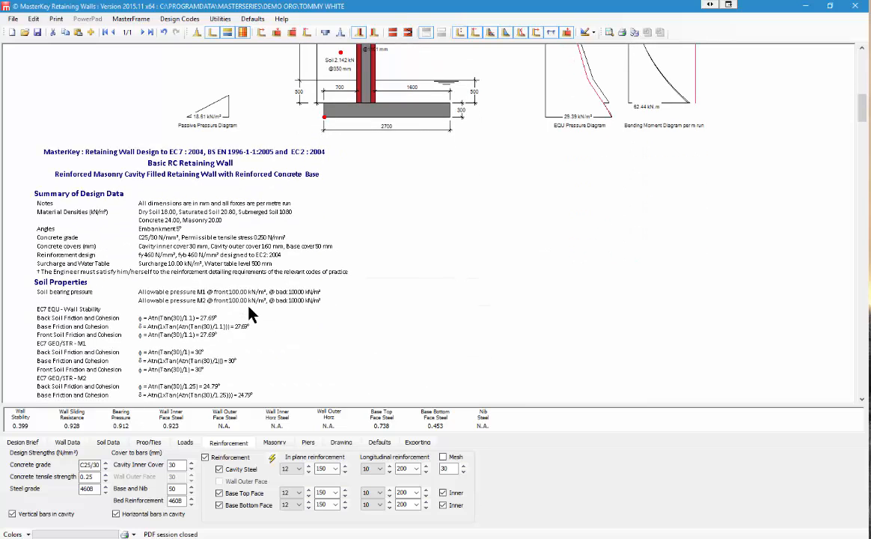
scroll(212, 172, up, 3)
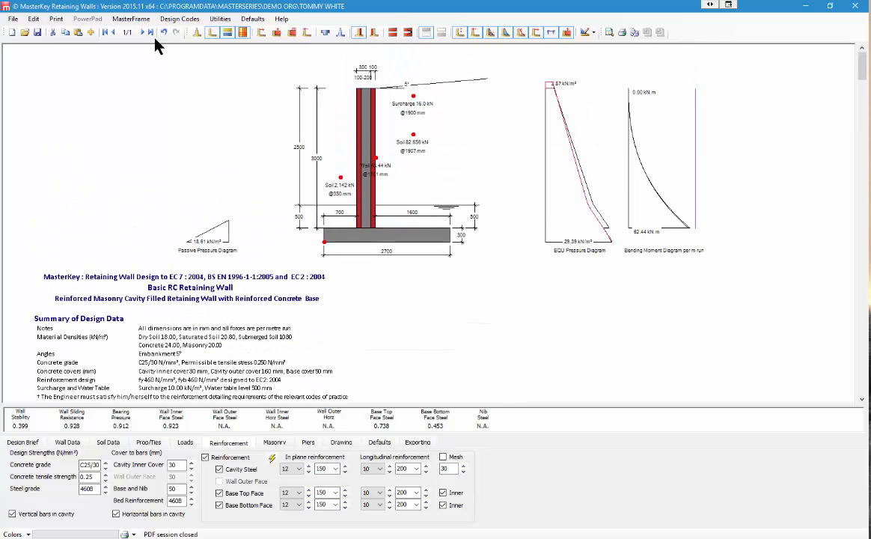
click(180, 19)
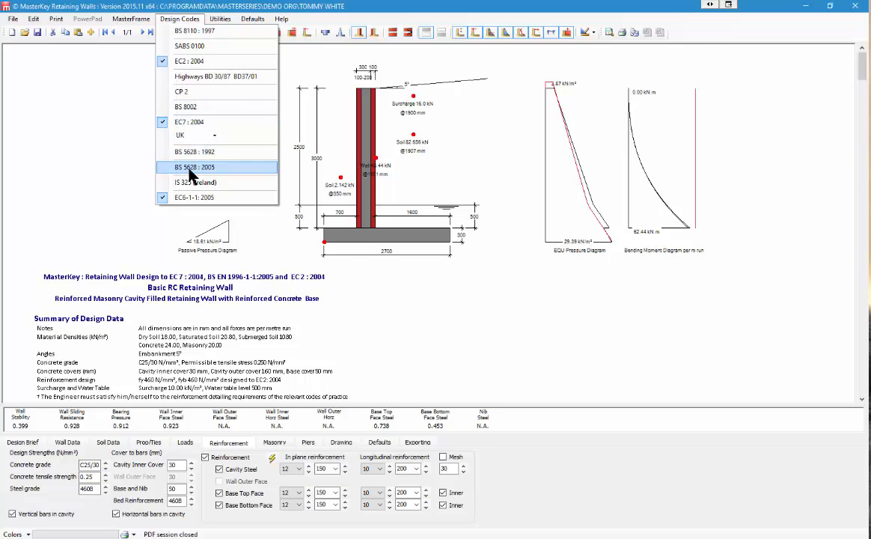
click(187, 108)
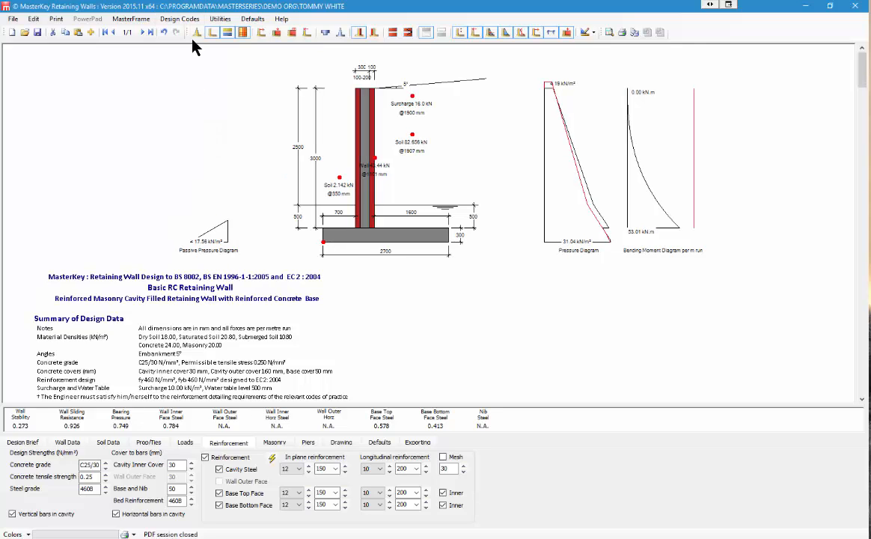
click(180, 19)
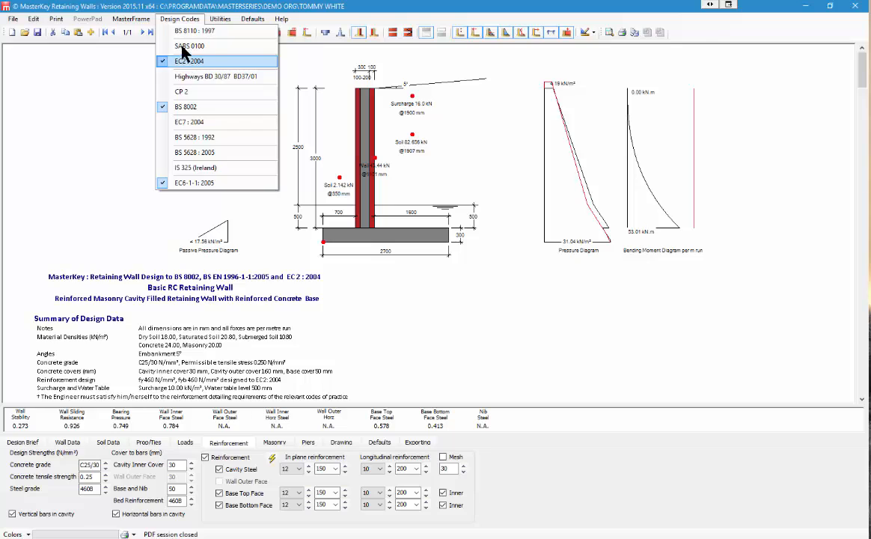
click(193, 31)
click(179, 19)
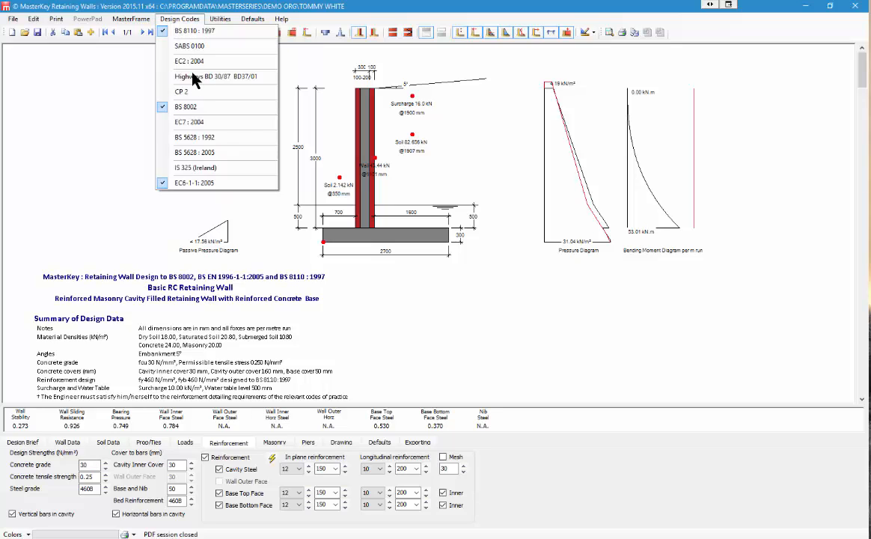
click(182, 154)
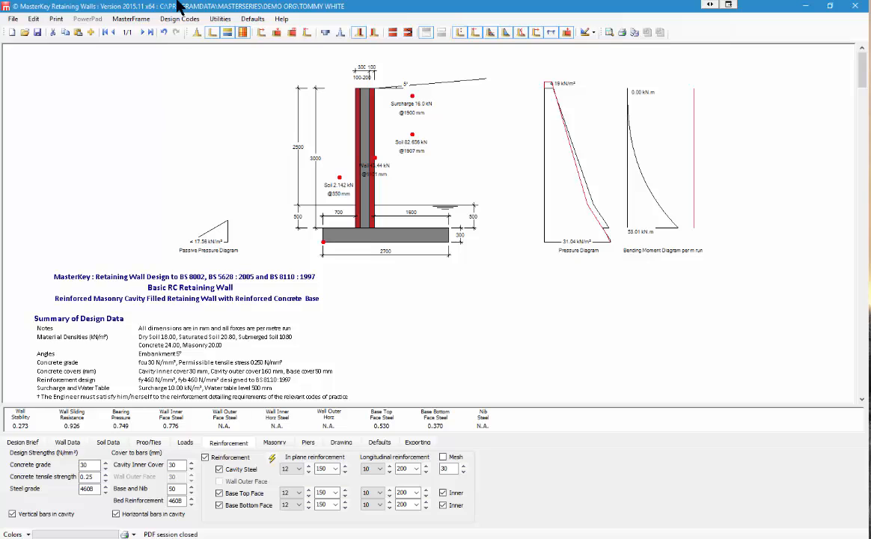
Step: Untick Filled, Outer leaf and Masonry Wall, then set the wall top thickness to 250 mm
click(275, 443)
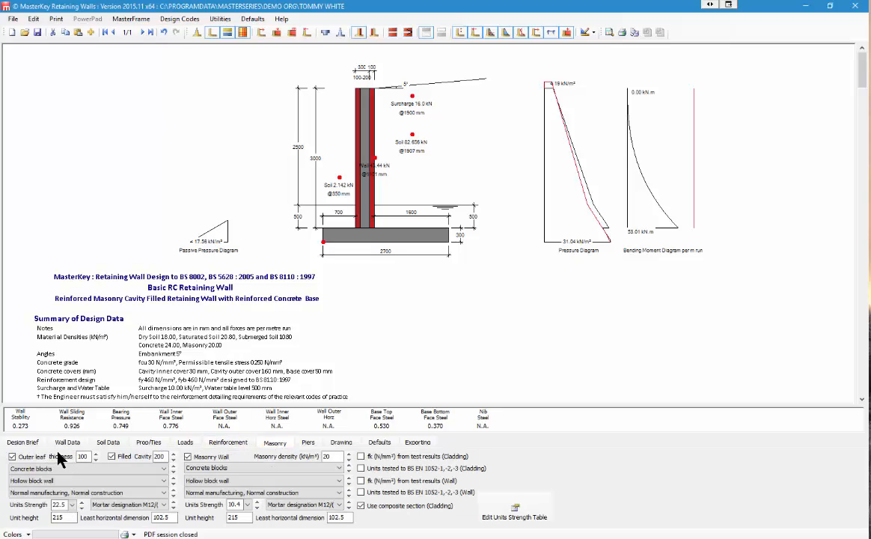
click(111, 456)
click(12, 457)
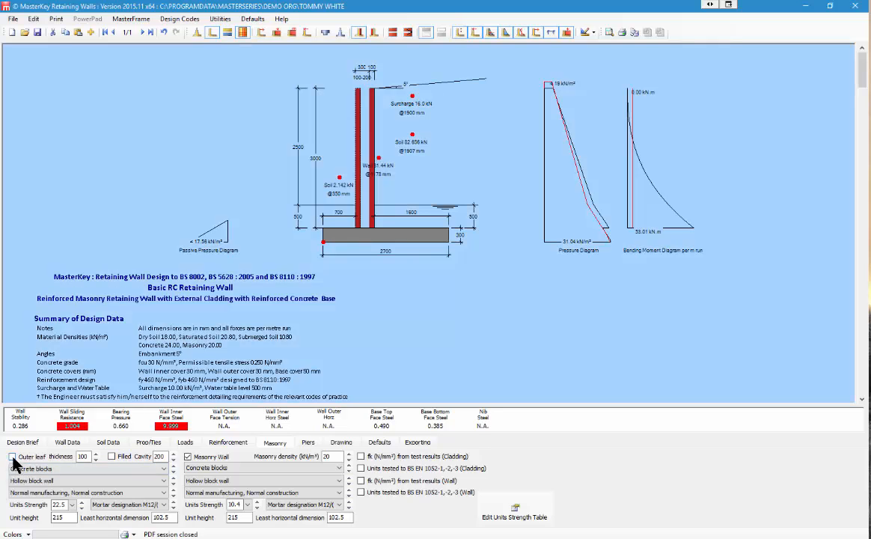
click(187, 457)
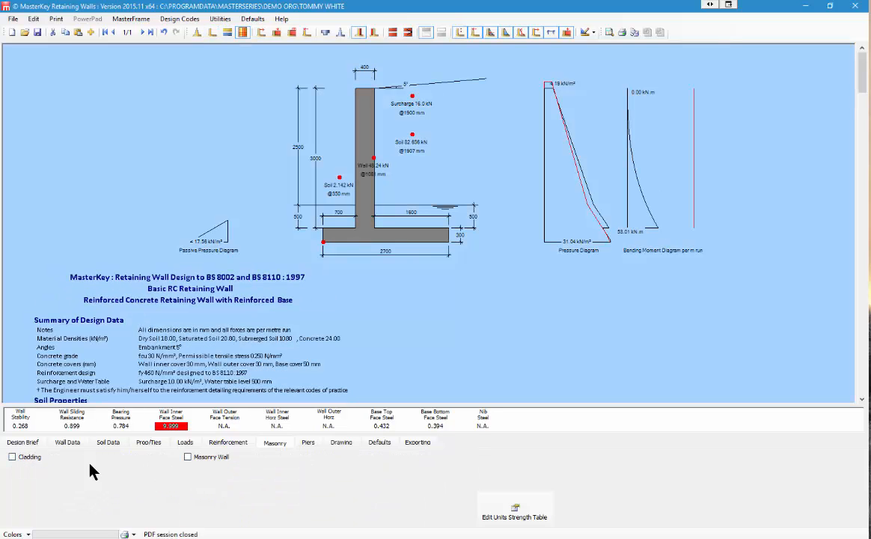
click(68, 442)
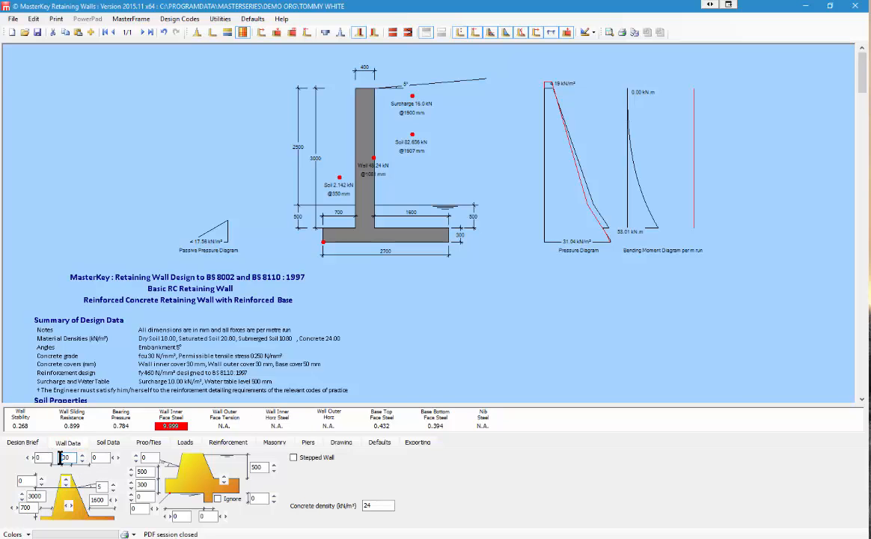
text(250)
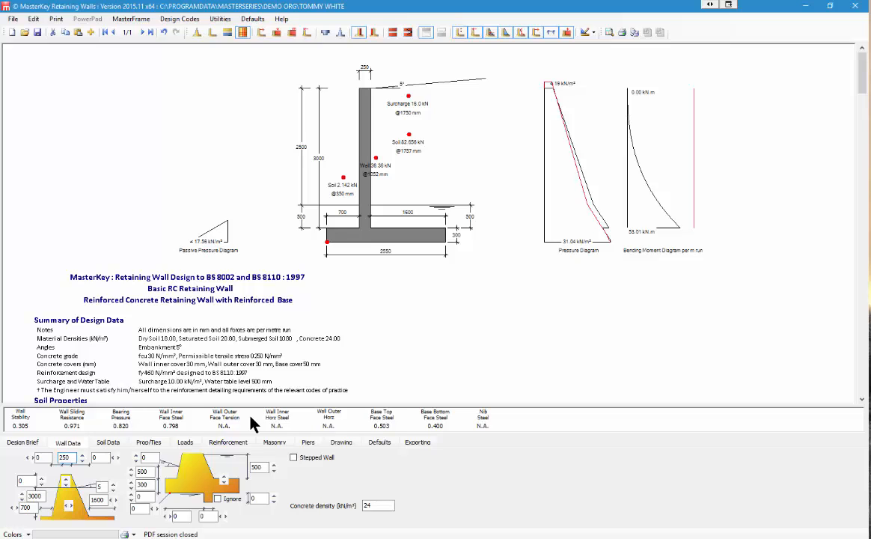
Step: Make the back soil layered with a lower layer 2 m high at 5°
click(107, 442)
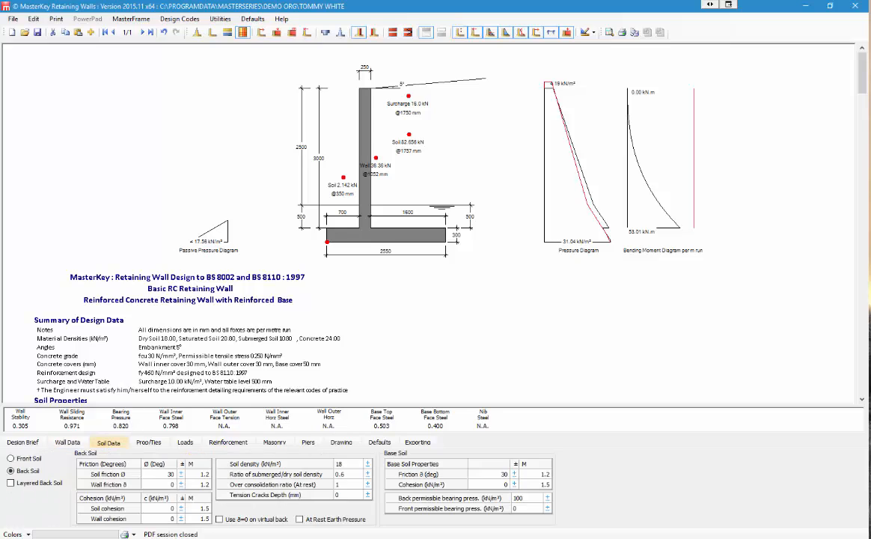
click(11, 483)
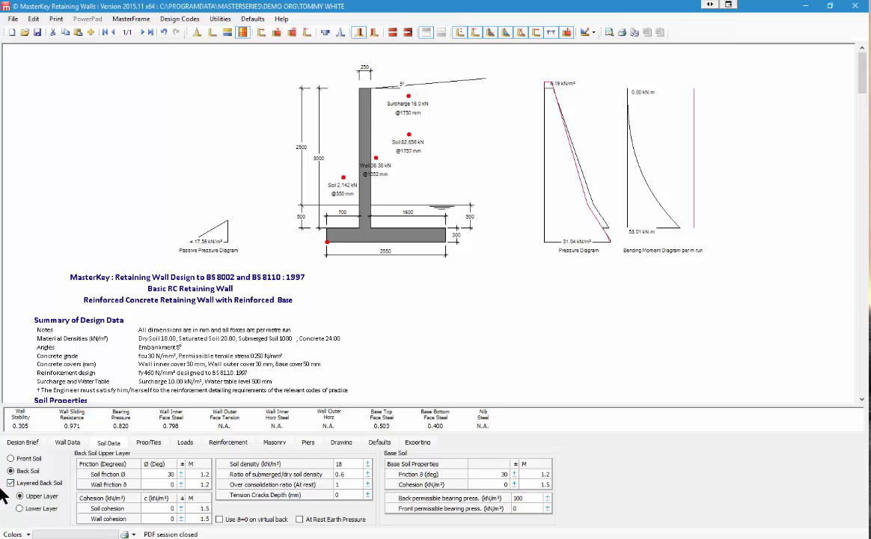
click(30, 511)
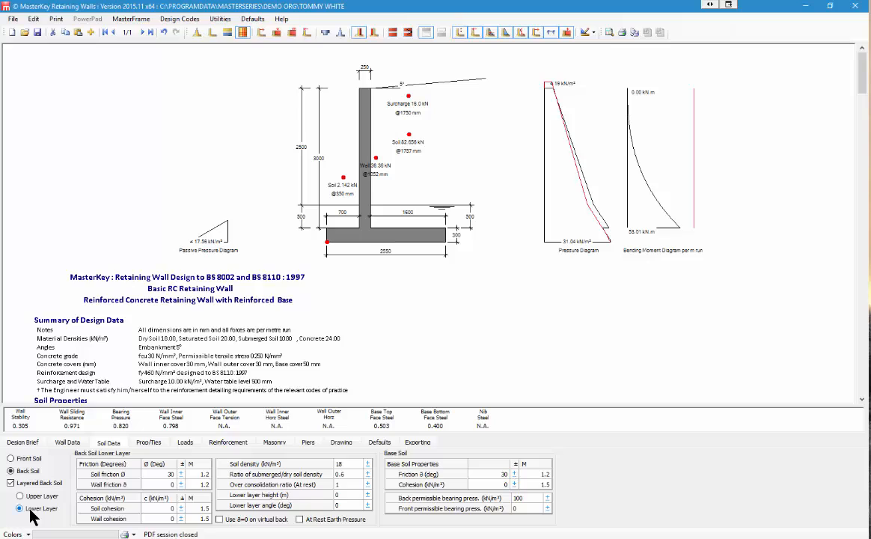
click(343, 495)
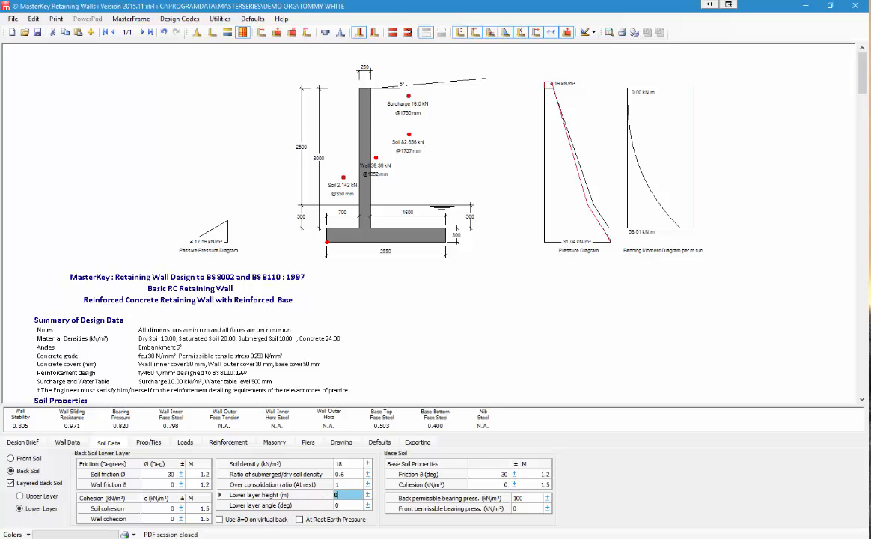
text(2)
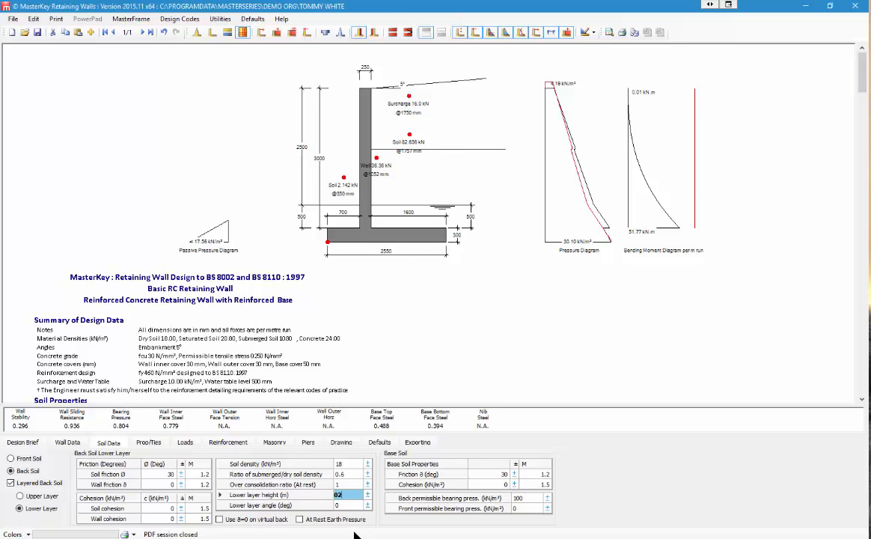
click(344, 507)
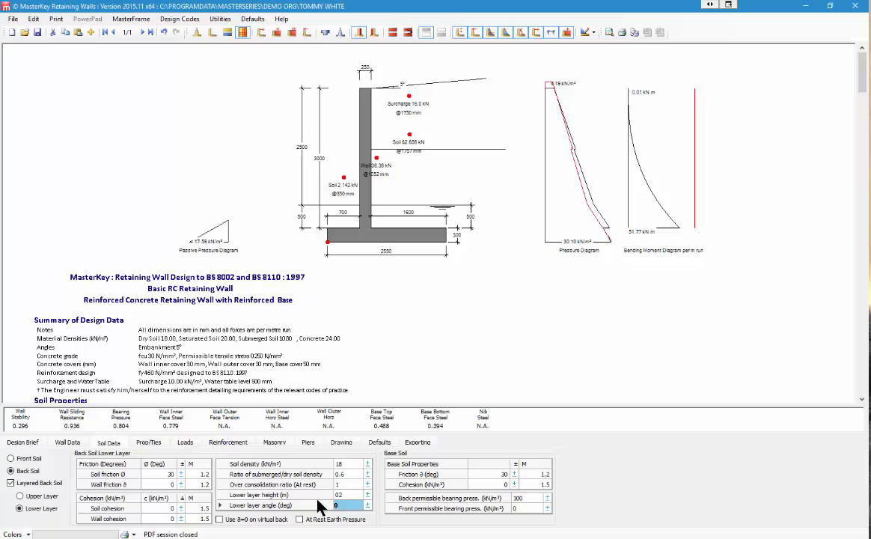
text(5)
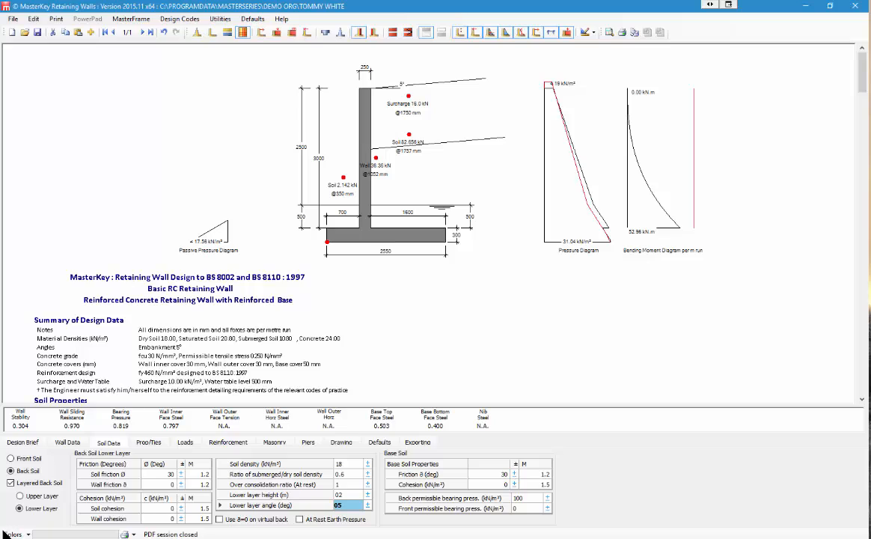
Step: Check the front soil properties, then assume δ=0 on the virtual back
click(19, 459)
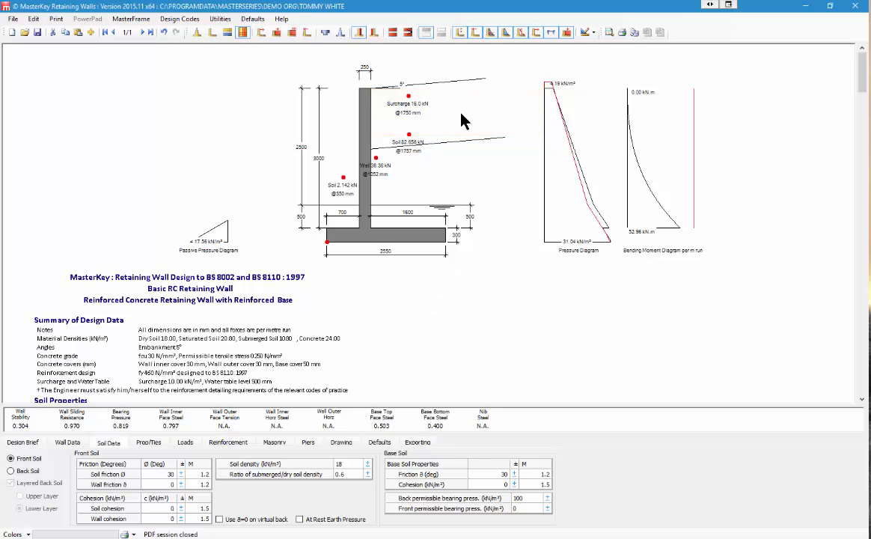
click(11, 471)
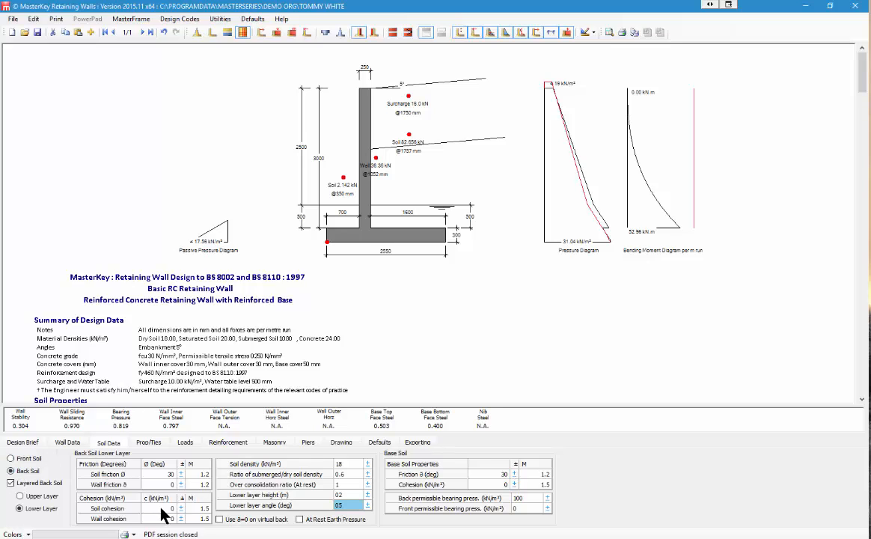
click(217, 519)
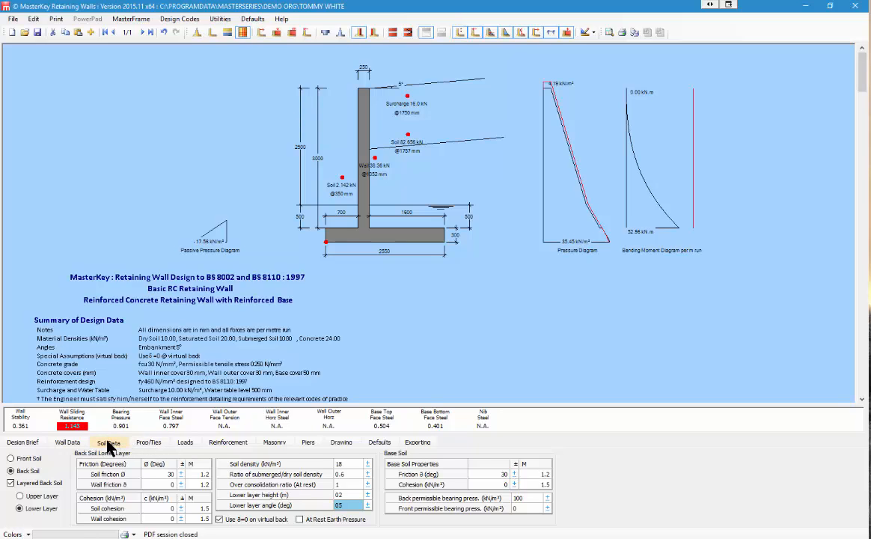
Step: Trial widening the heel from 1600 to 1900, then step it back to 1600
click(71, 443)
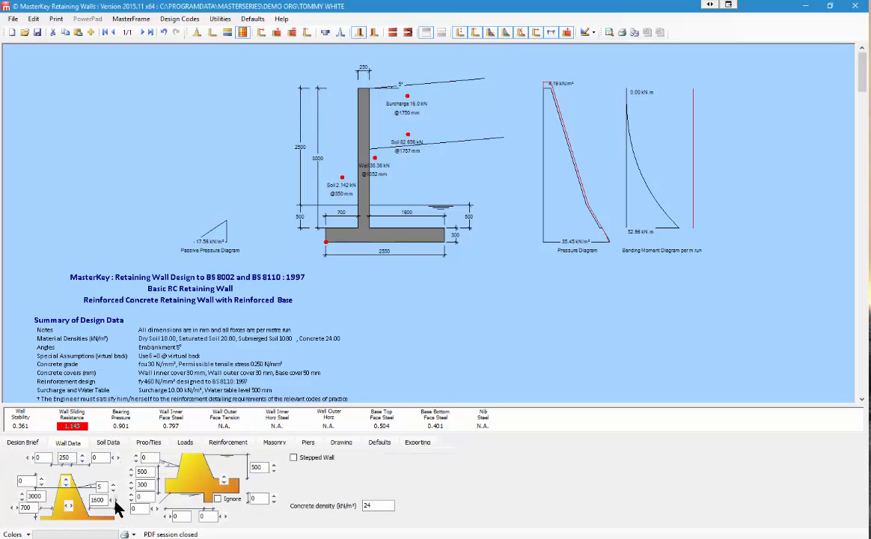
click(114, 500)
click(115, 502)
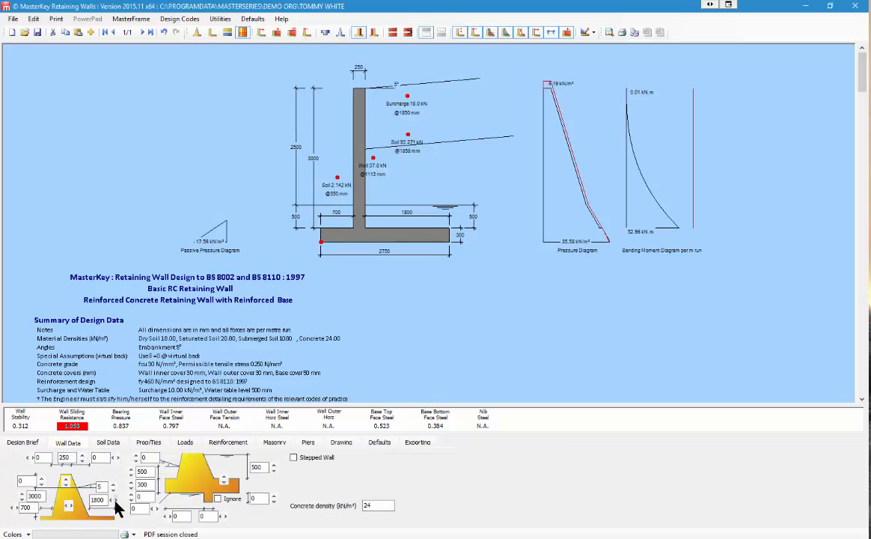
click(115, 502)
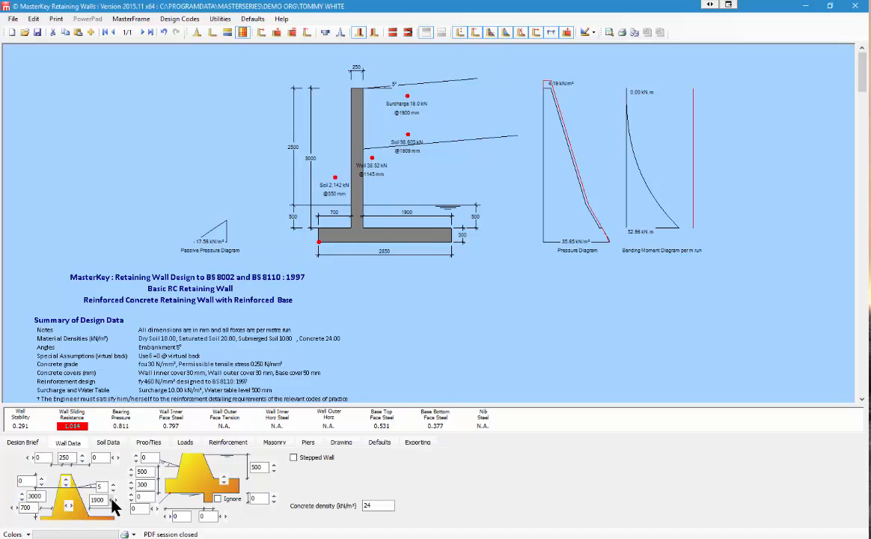
click(114, 503)
click(114, 502)
click(113, 502)
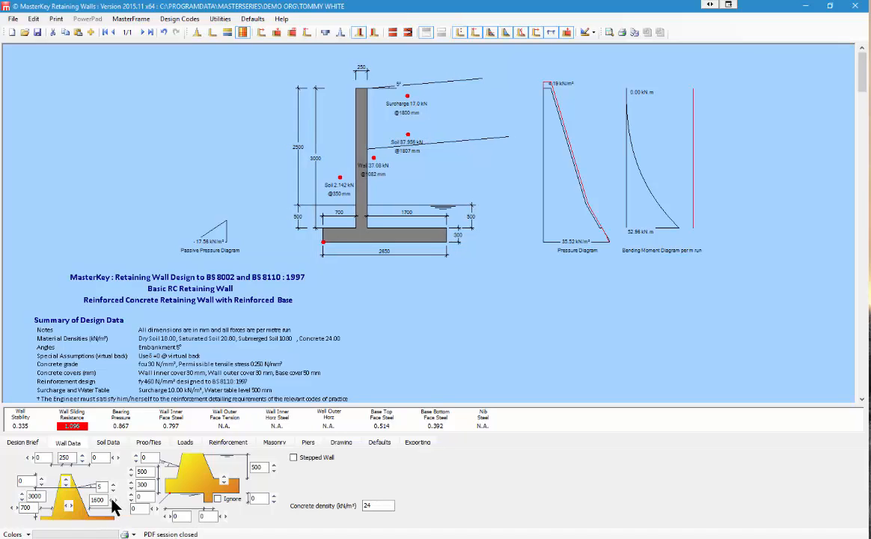
Step: Trial outer toe widths from 600 up to 900, then return it to 700
click(13, 508)
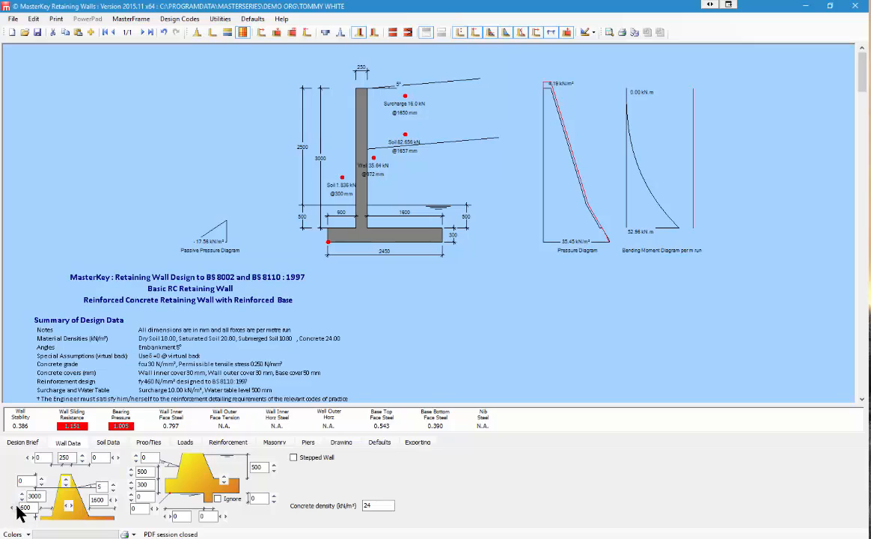
click(19, 509)
click(19, 509)
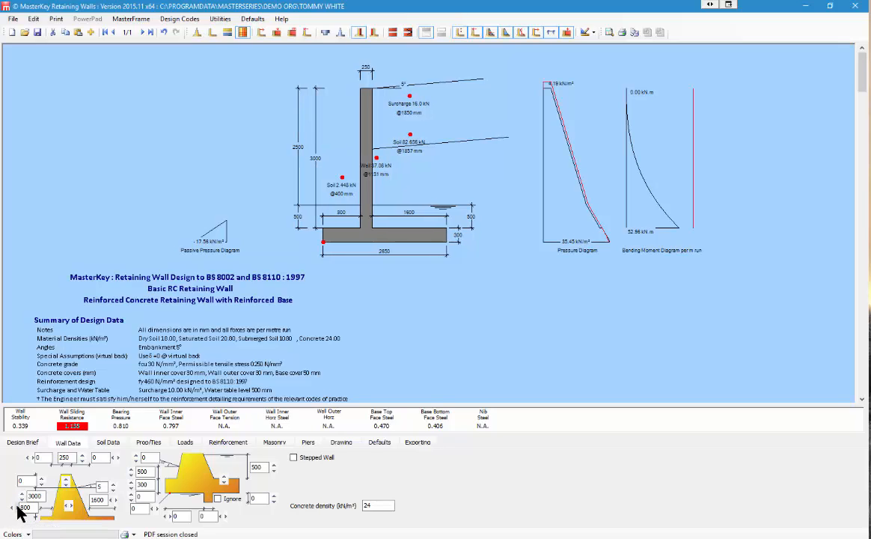
click(19, 509)
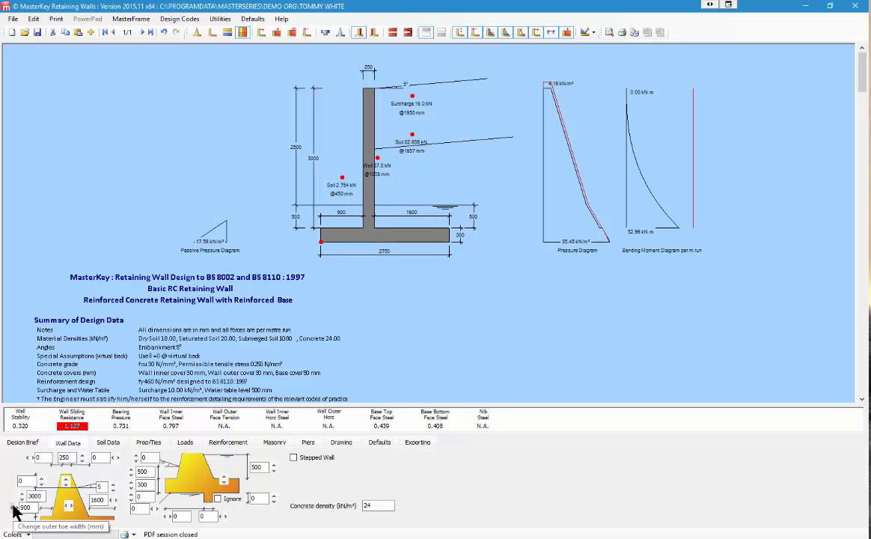
click(16, 510)
click(17, 510)
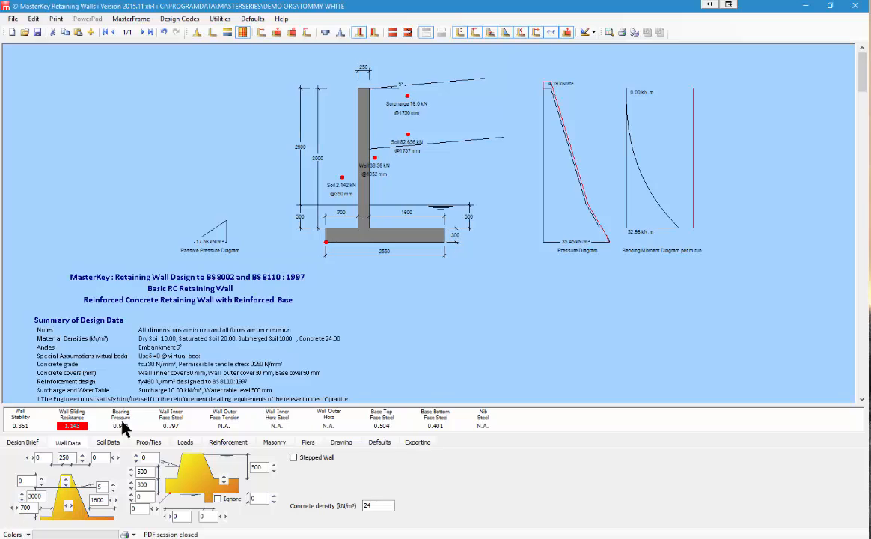
Step: Widen the heel to 2000 and change the toe width to 750
click(115, 500)
click(114, 500)
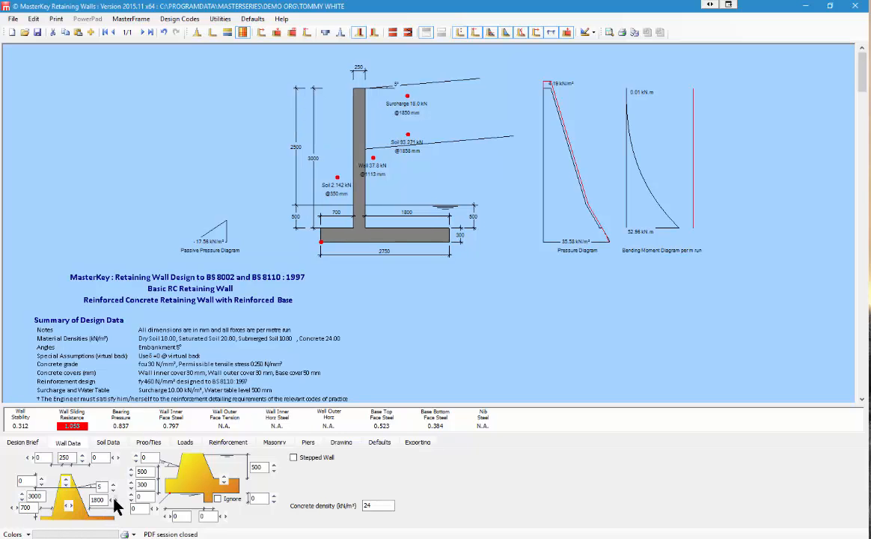
click(114, 500)
click(114, 500)
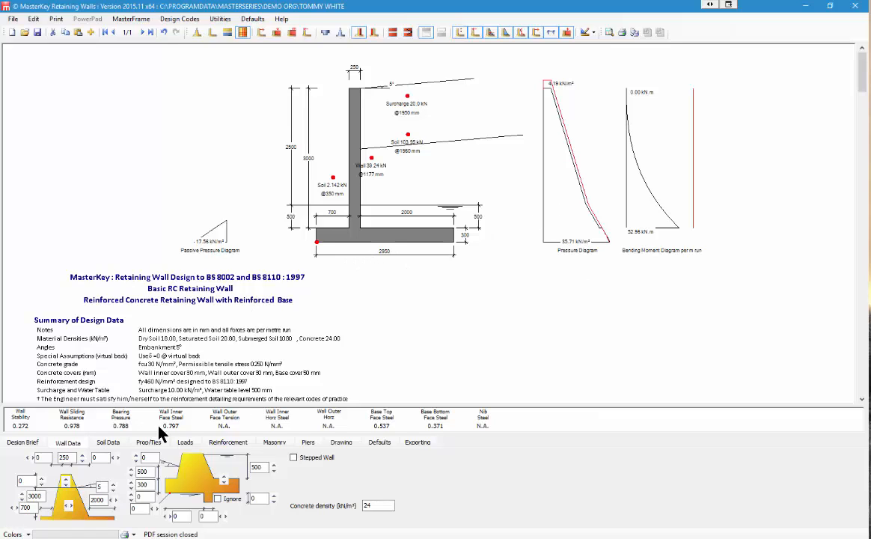
click(24, 508)
key(shift+Right)
text(5)
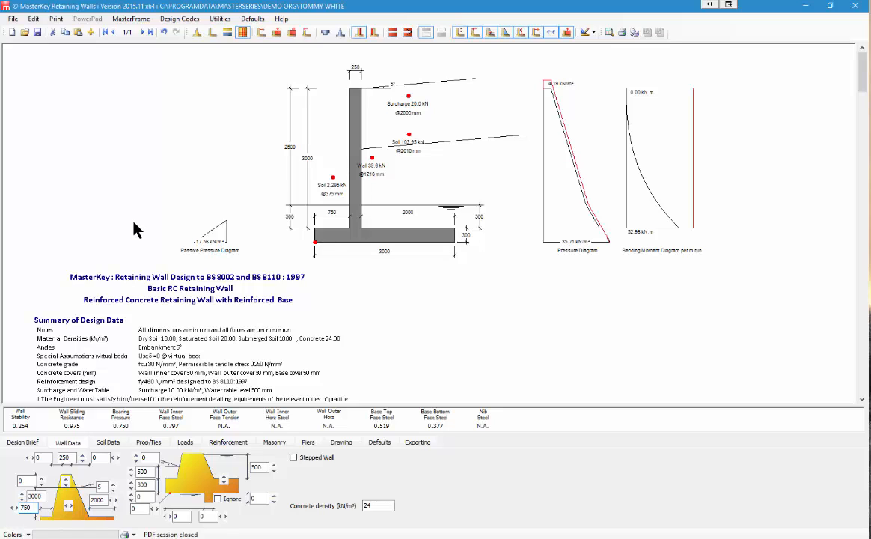
Step: Type the heel back to 1600 (via 1700) and the toe back to 700
double_click(97, 499)
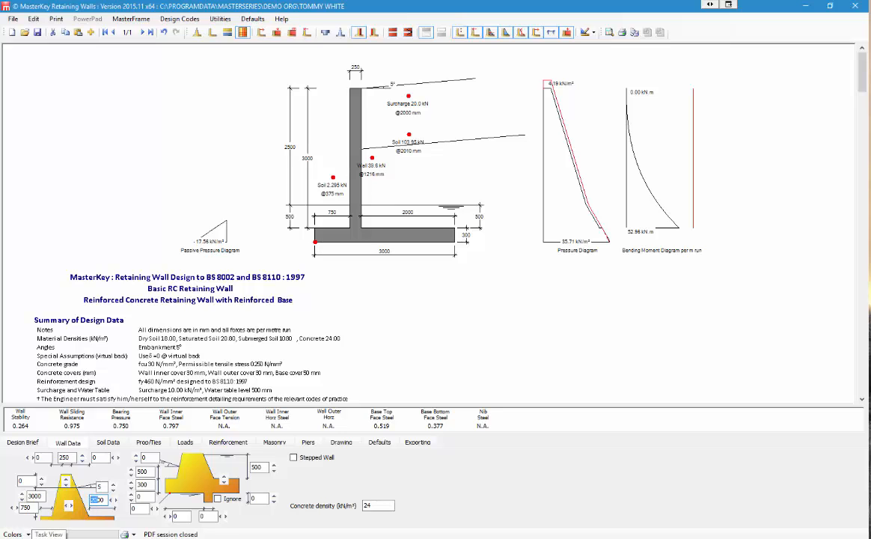
text(1700)
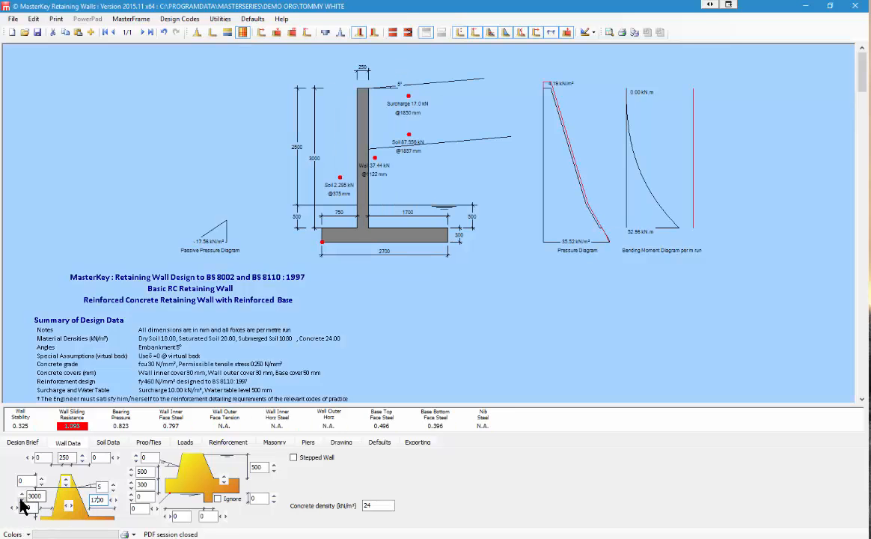
double_click(27, 507)
text(700)
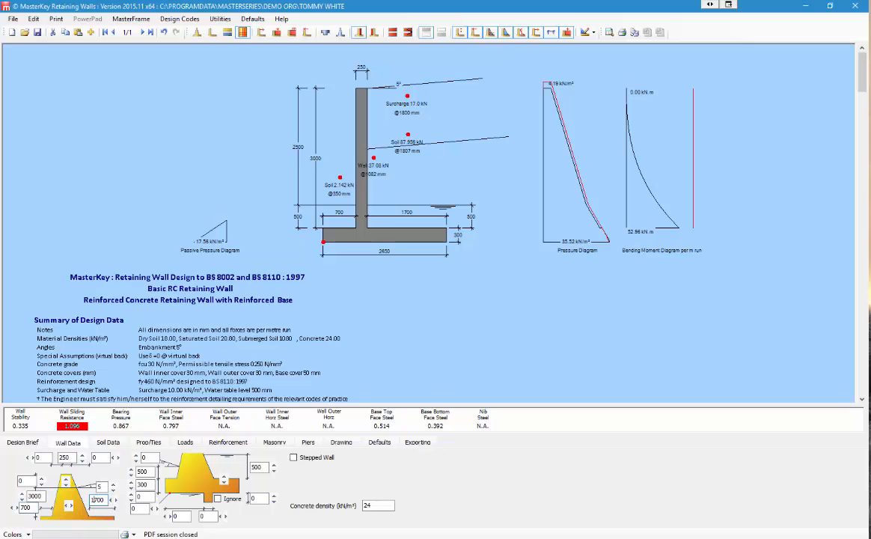
double_click(93, 500)
text(1600)
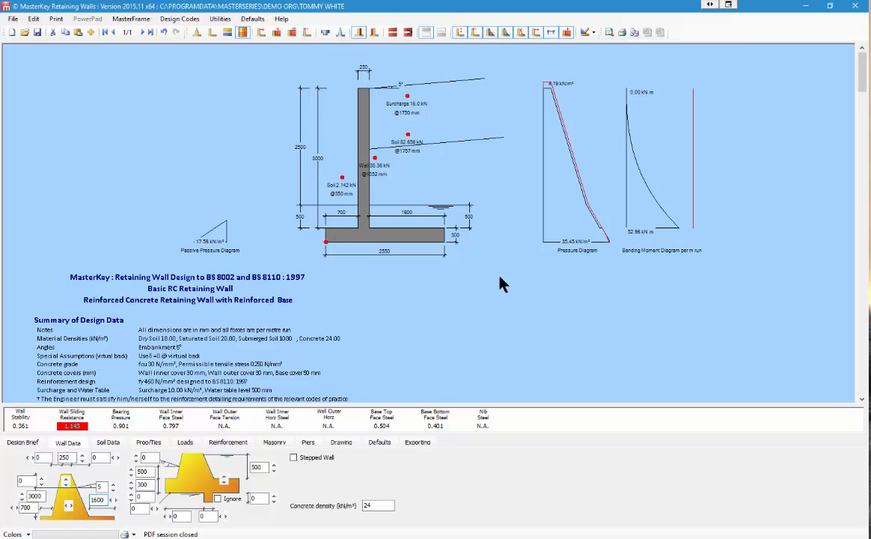
Step: Test the wall with Propped at Base ticked, then untick it to leave the base unpropped
click(149, 443)
click(299, 454)
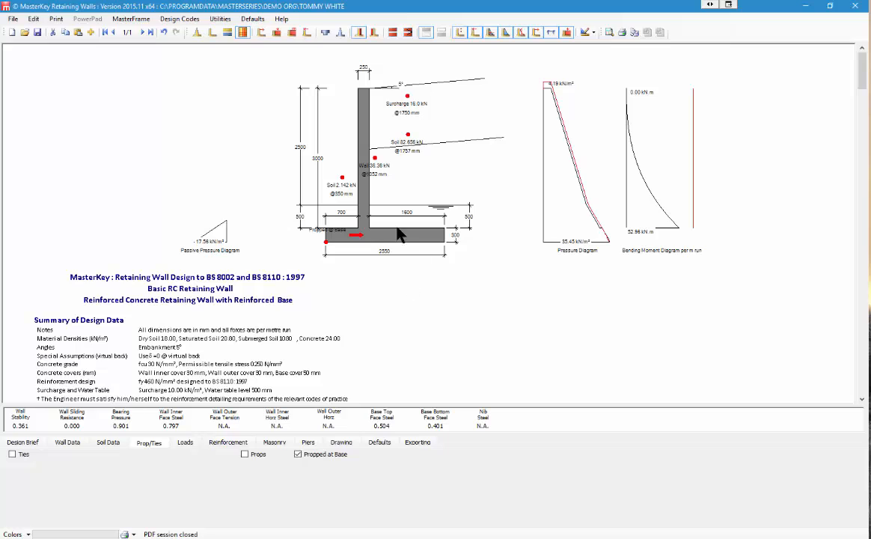
click(298, 454)
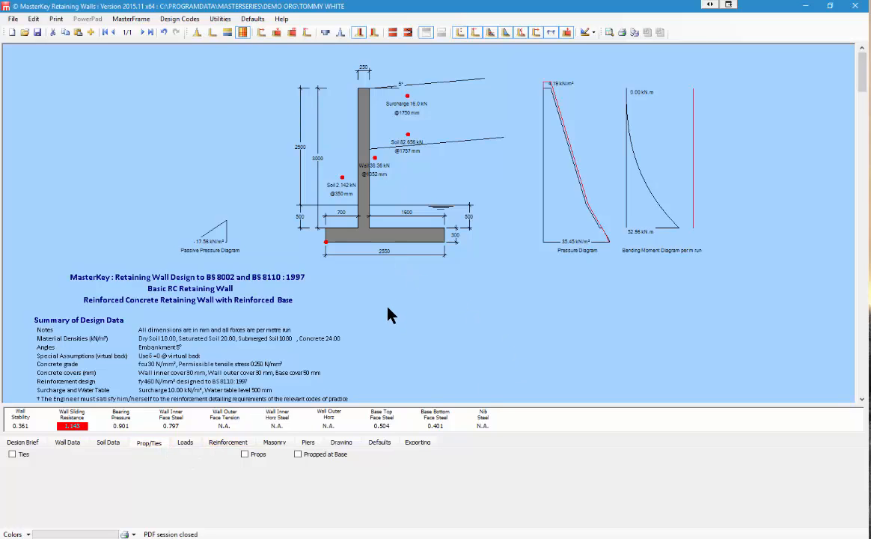
click(105, 443)
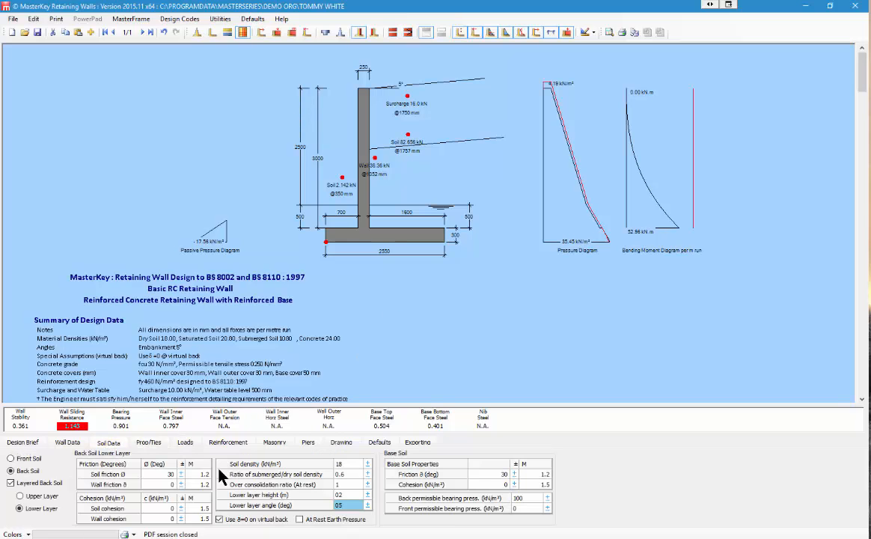
click(419, 486)
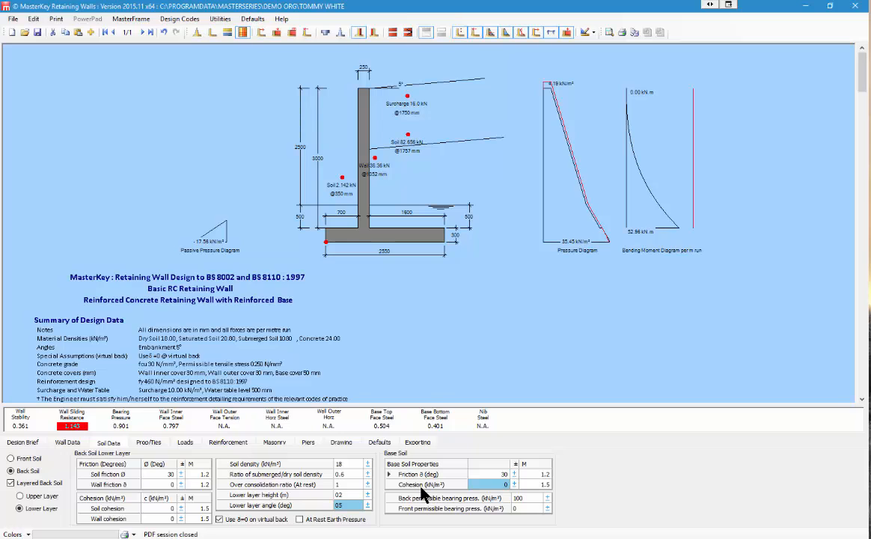
text(10)
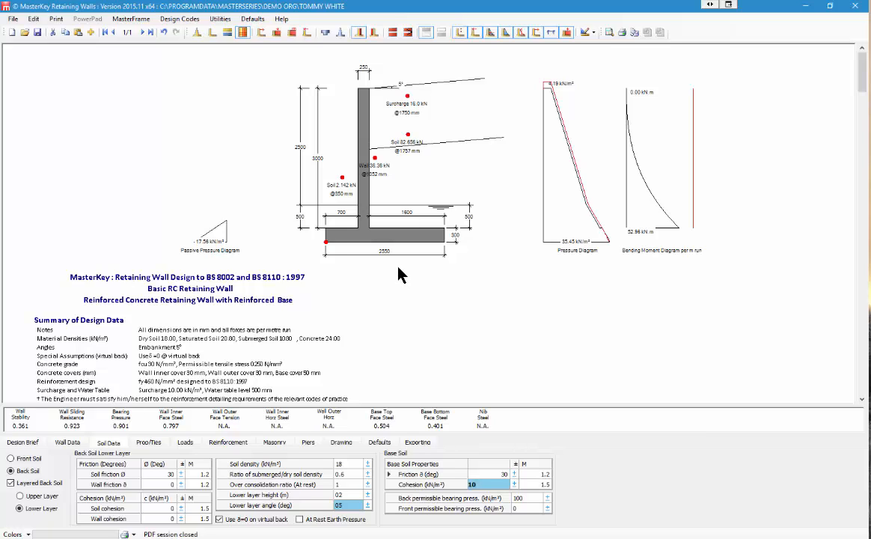
text(1)
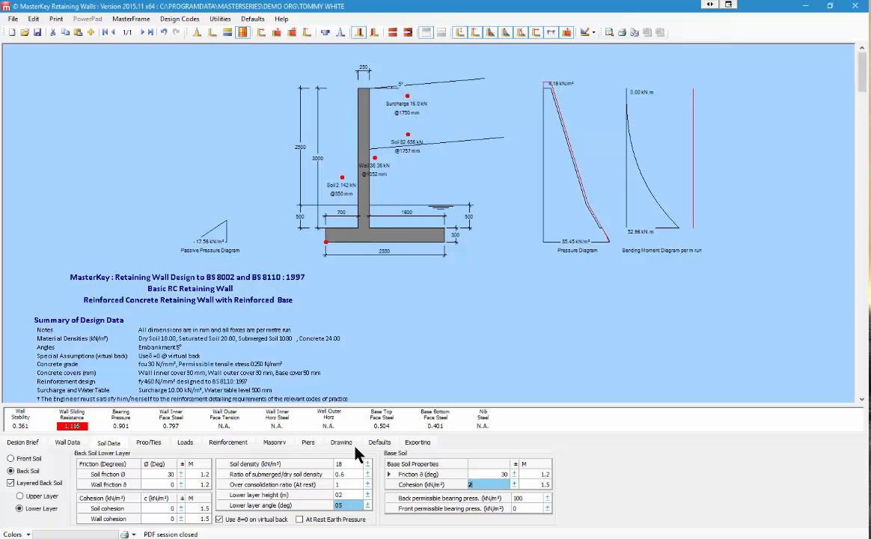
text(3)
text(5)
text(6)
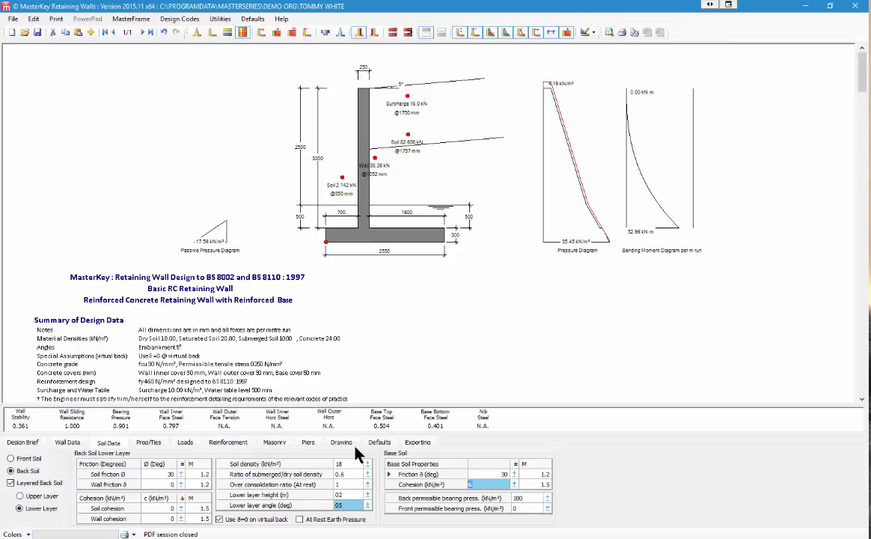
text(0)
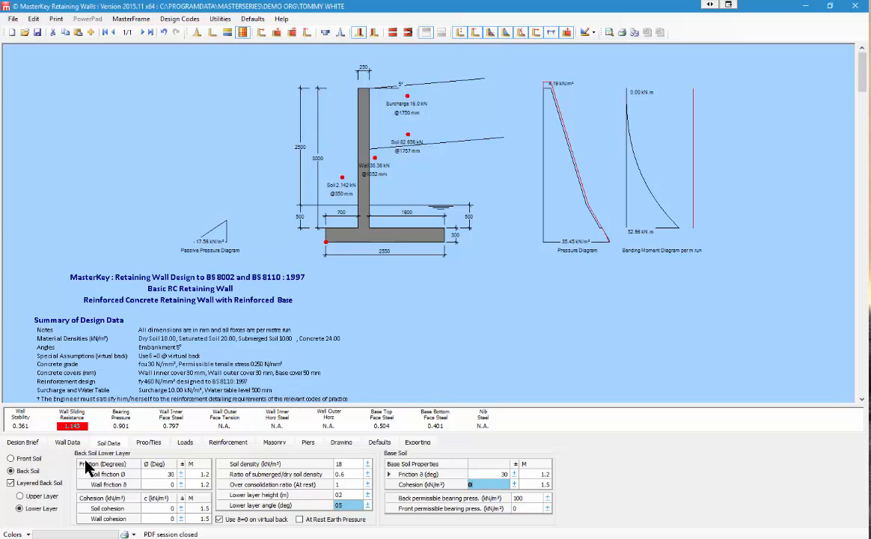
Step: Enable props on the wall and enter a Prop 1 height of 1500
click(149, 443)
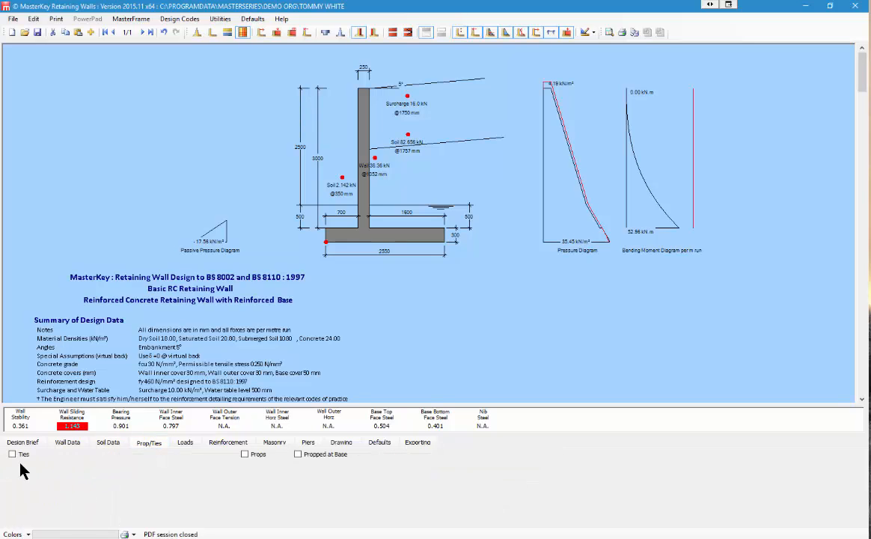
click(247, 457)
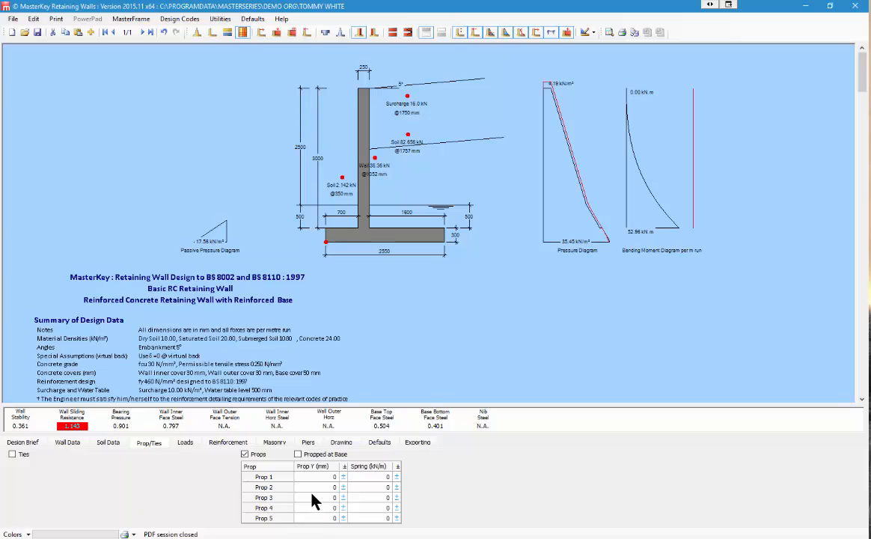
click(305, 477)
text(150)
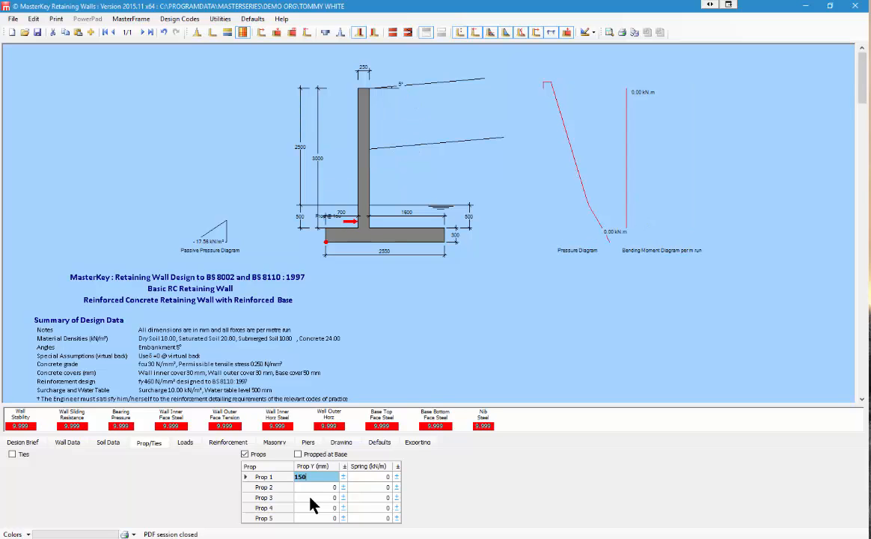
text(0)
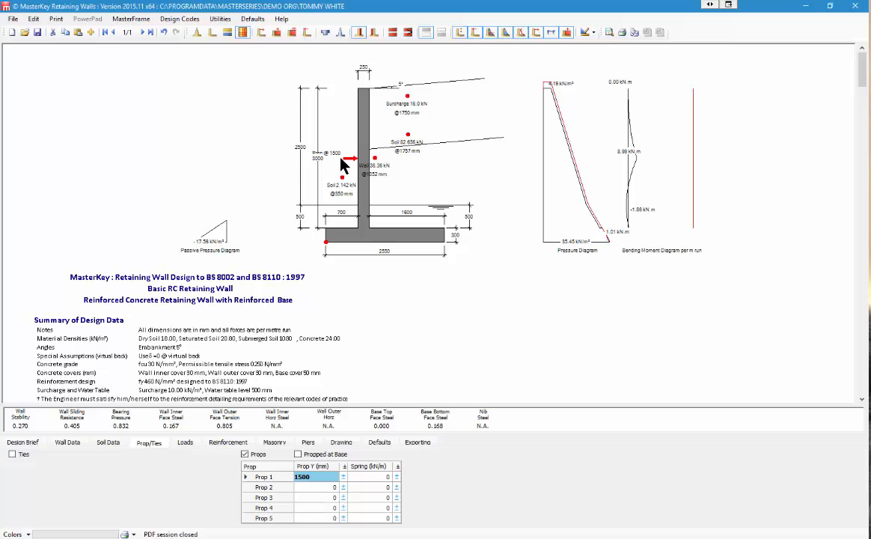
Step: Also prop the wall at its base and change Prop 1 to 2300 mm
click(297, 454)
text(2,)
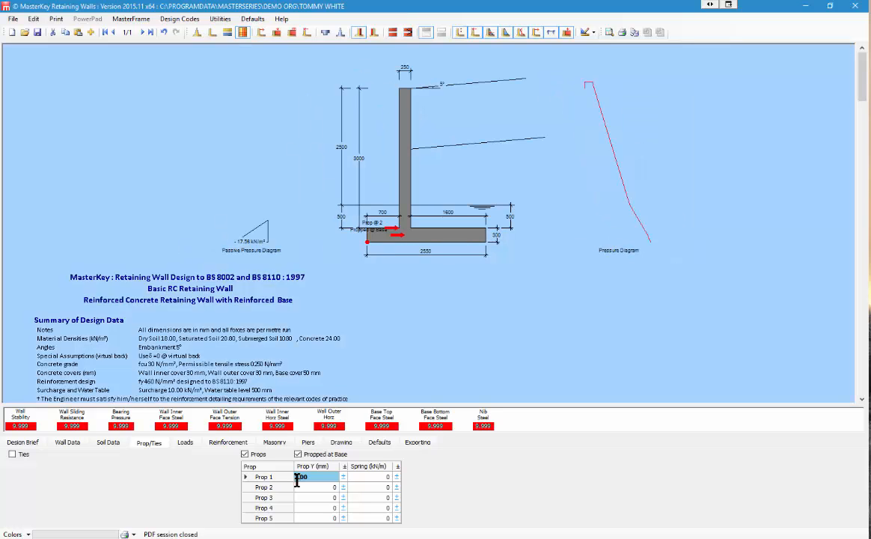
text(3)
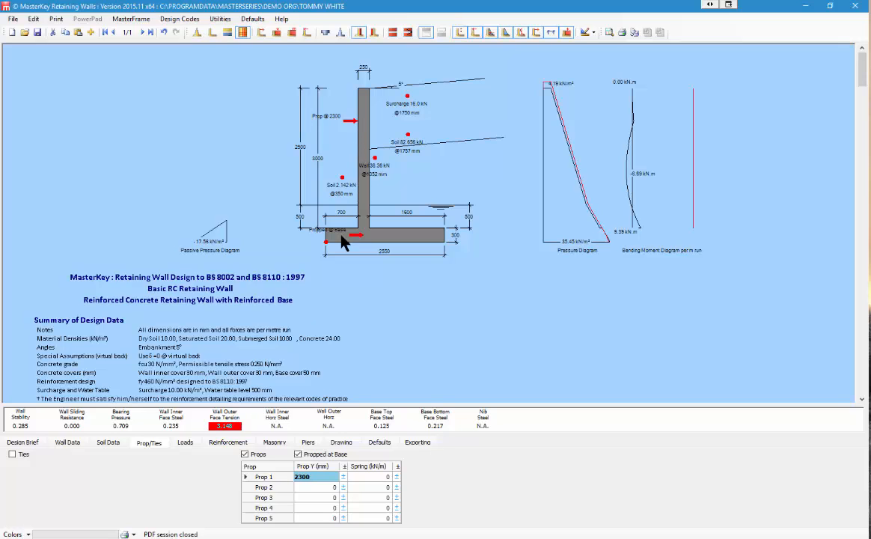
click(230, 442)
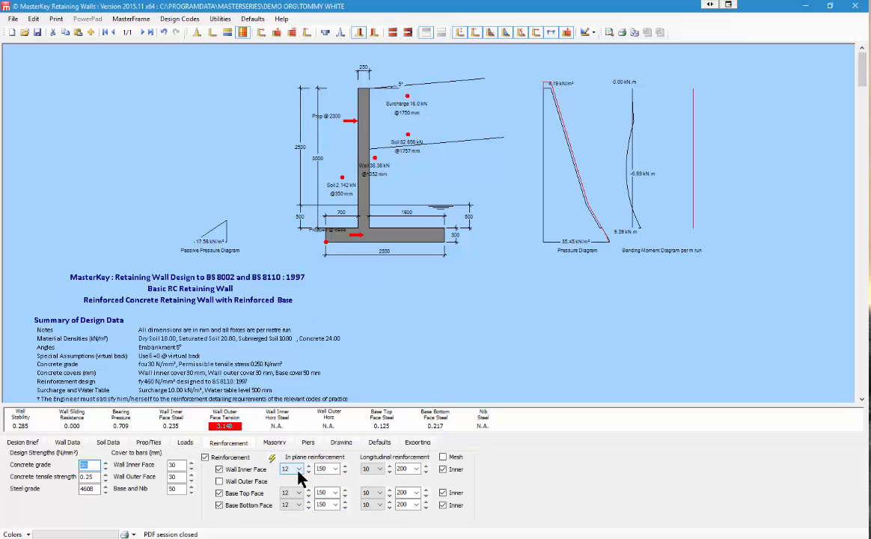
Step: Add Wall Outer Face reinforcement and set the inner-face wall bar size to 10
click(246, 481)
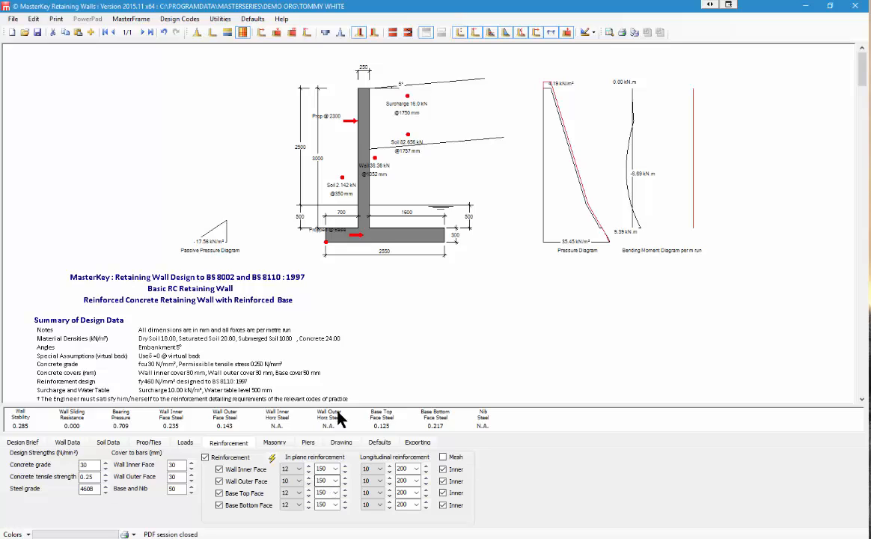
click(308, 466)
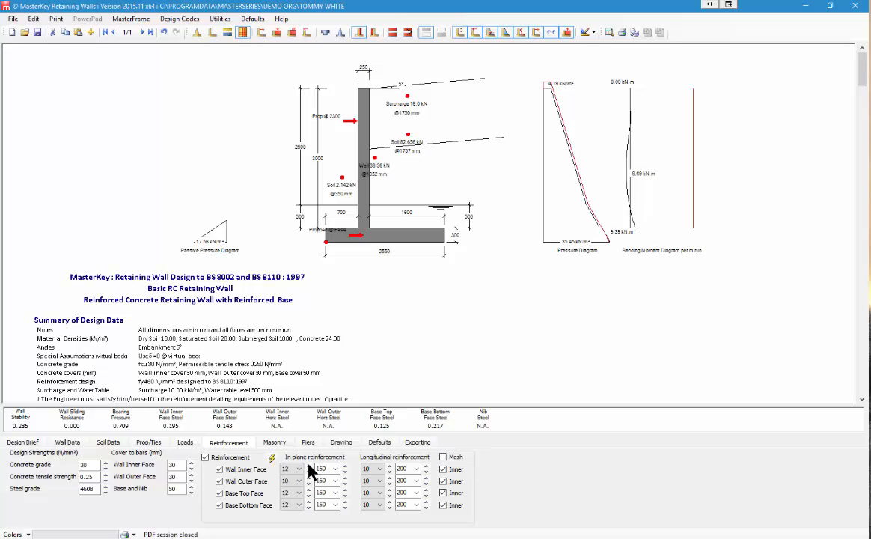
click(309, 472)
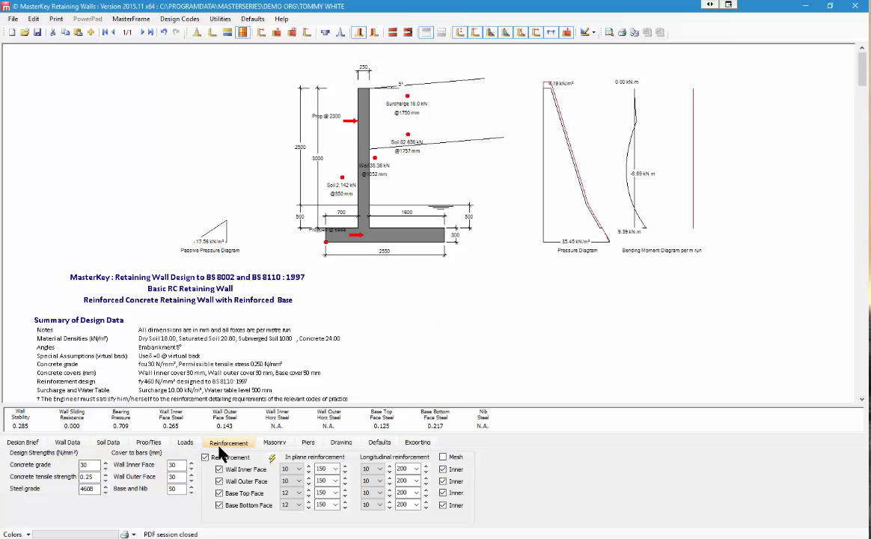
Step: Remove the props, preview a 10 kN tie, then remove the ties again
click(152, 445)
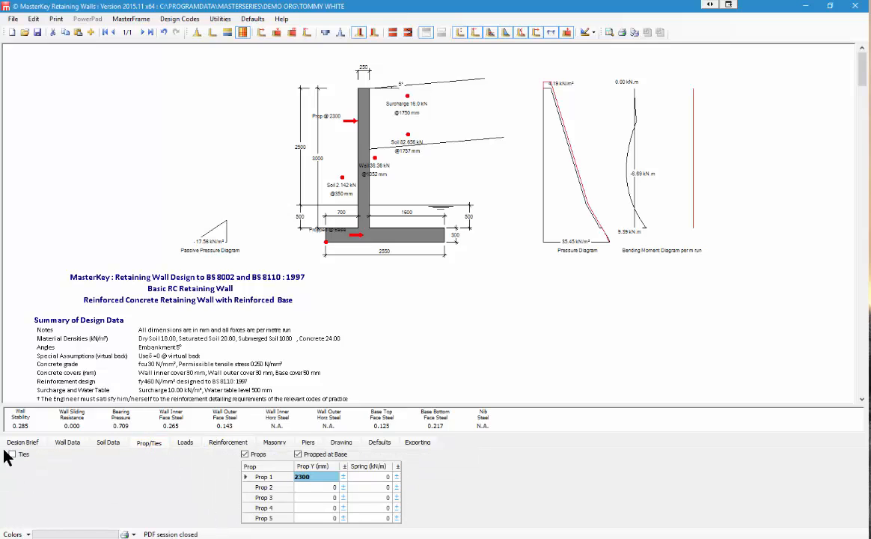
click(246, 456)
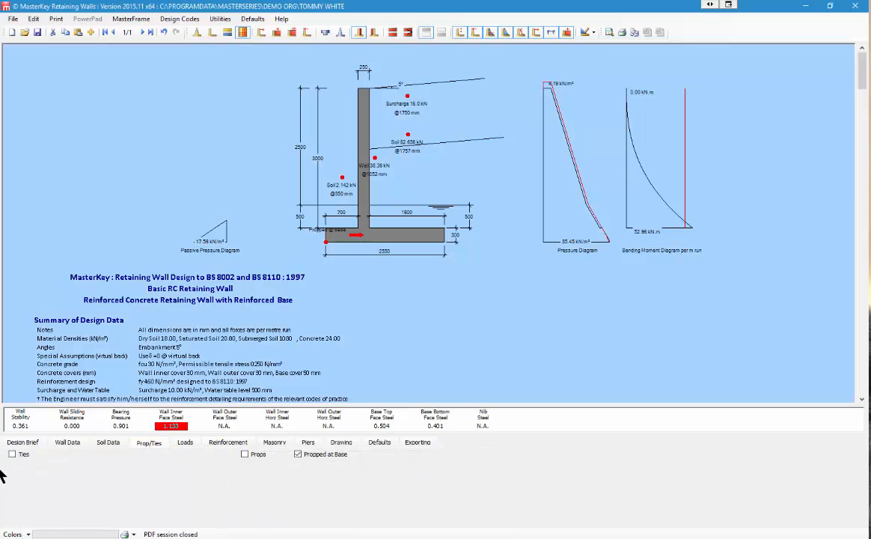
click(12, 455)
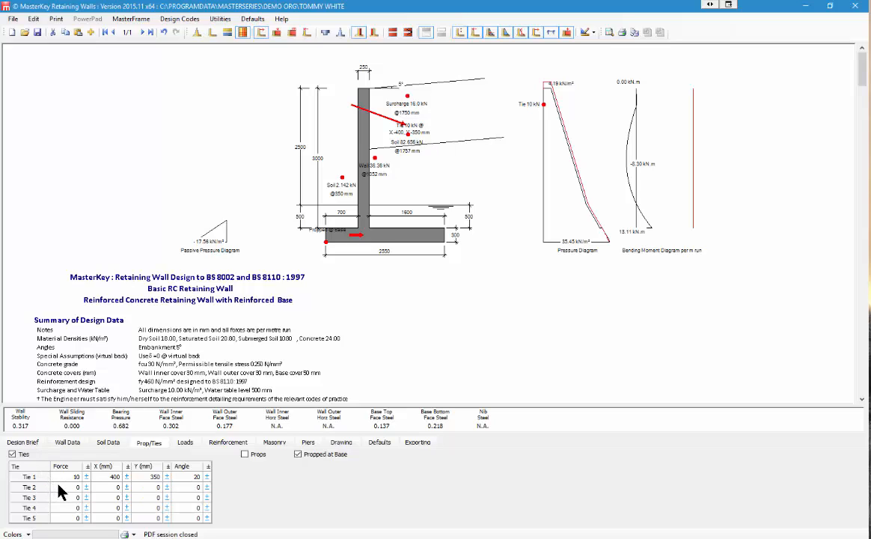
click(12, 454)
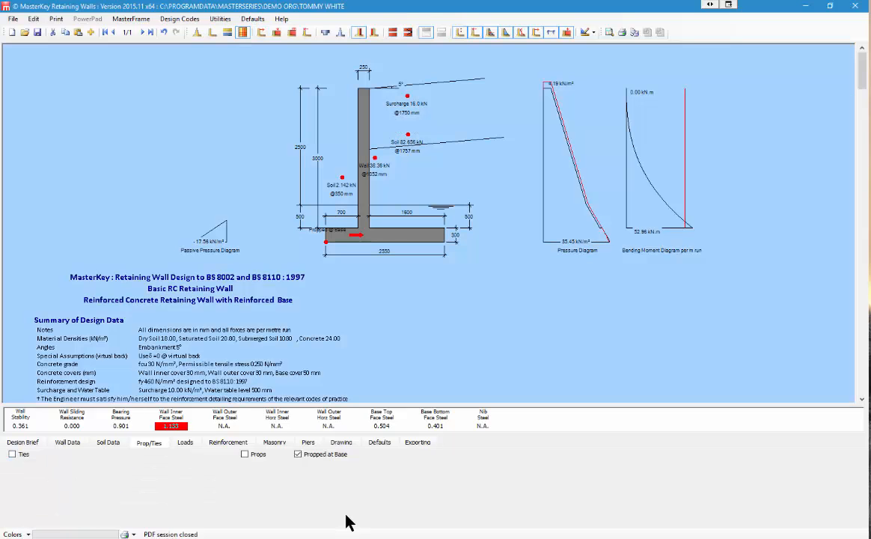
Step: Trial additional surcharges of 5 and 10 with Start from virtual back ticked
click(185, 443)
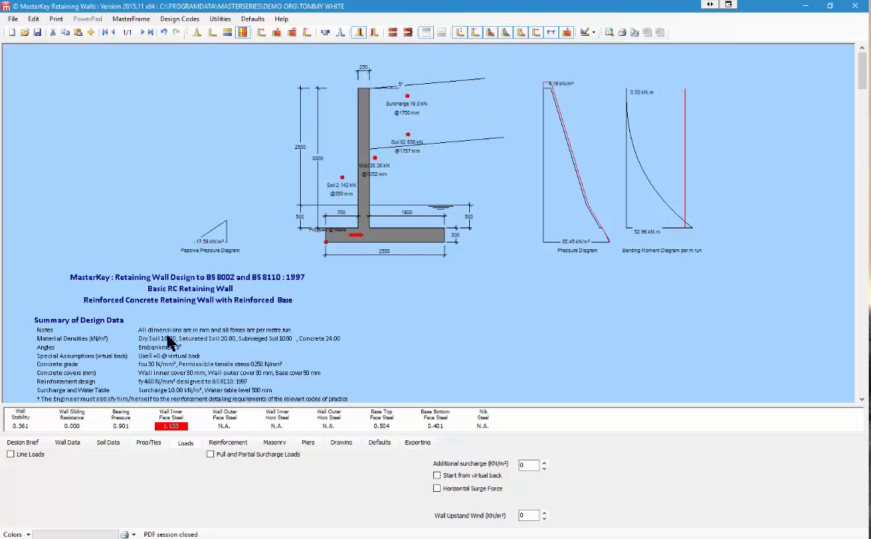
double_click(525, 465)
text(5)
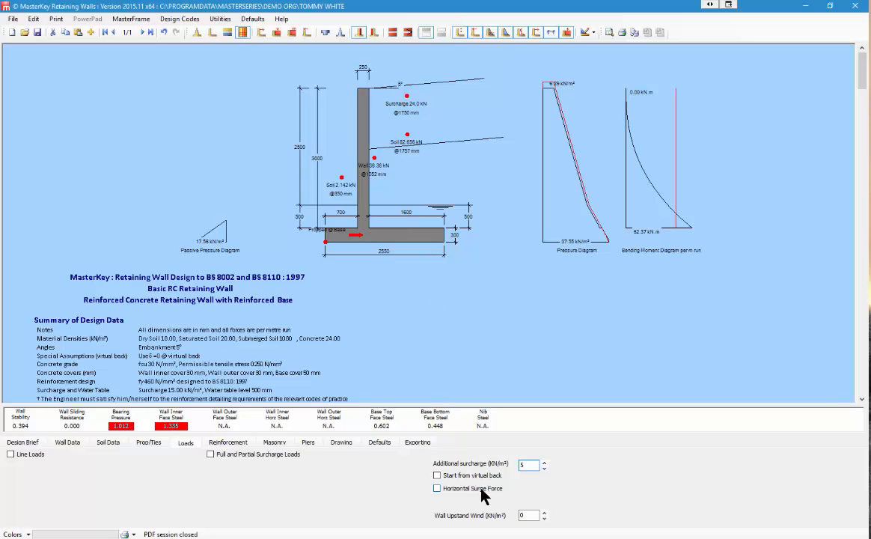
key(BackSpace)
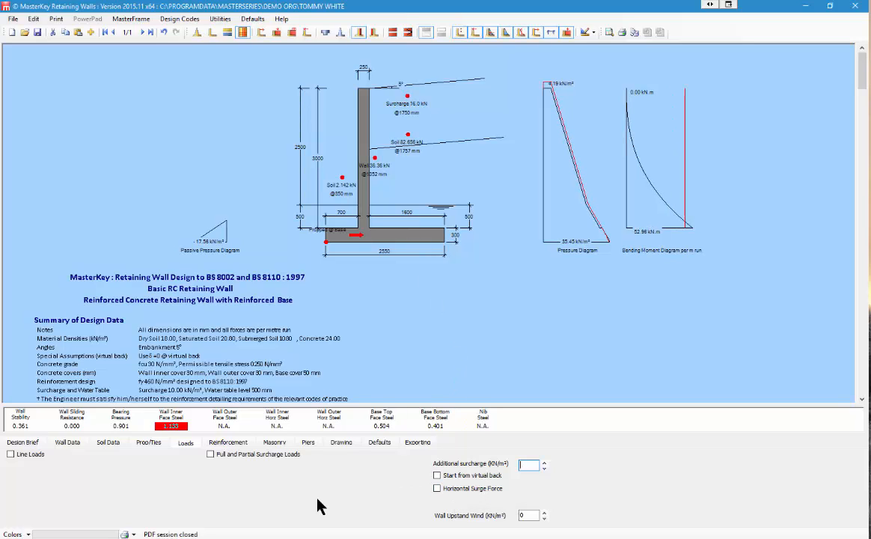
click(438, 476)
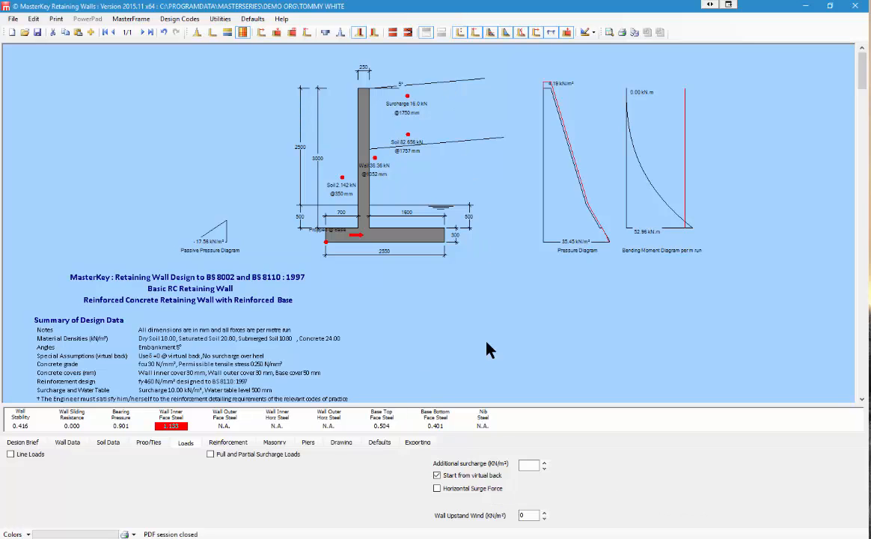
click(527, 465)
text(10)
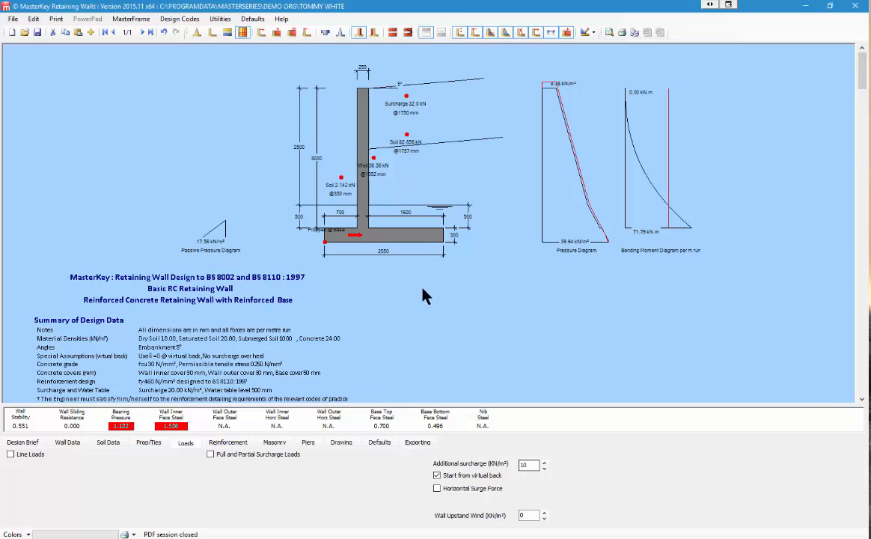
click(433, 124)
Step: Untick virtual back, reset surcharge to 0, and add a 10 kN/m horizontal surge force
click(437, 476)
double_click(526, 464)
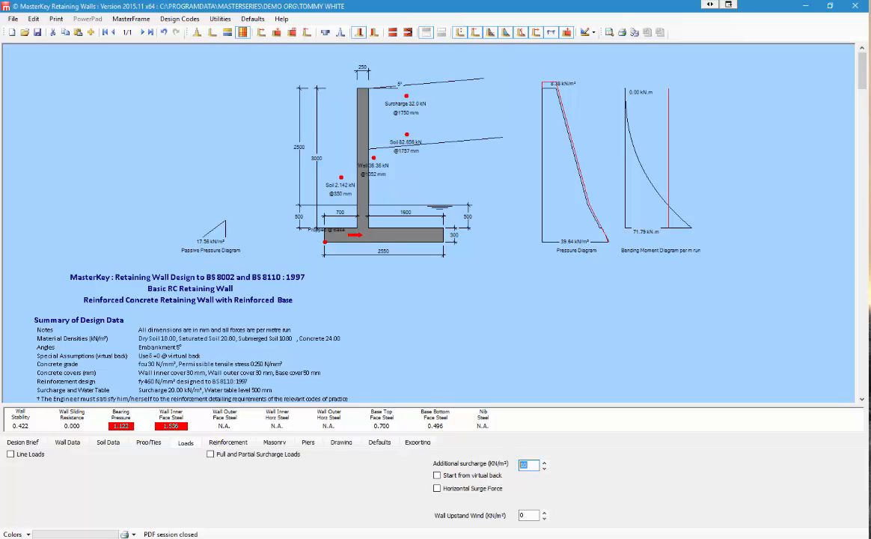
text(0)
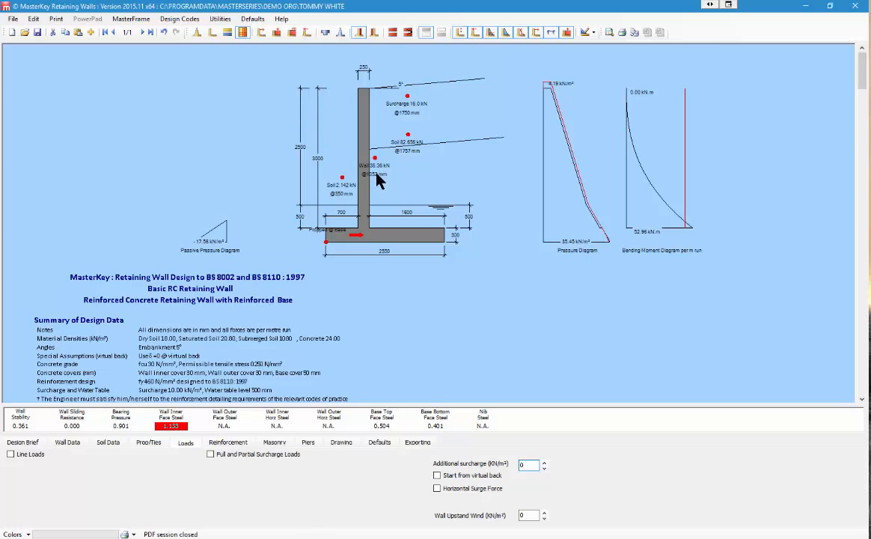
click(436, 489)
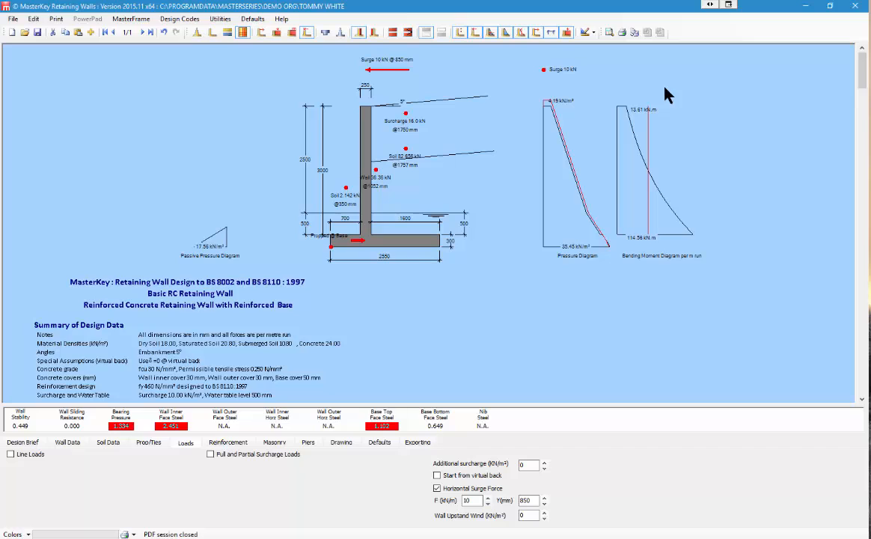
Step: Keep the 10 kN/m horizontal surge force and set wall upstand wind to 1 kN/m²
click(437, 489)
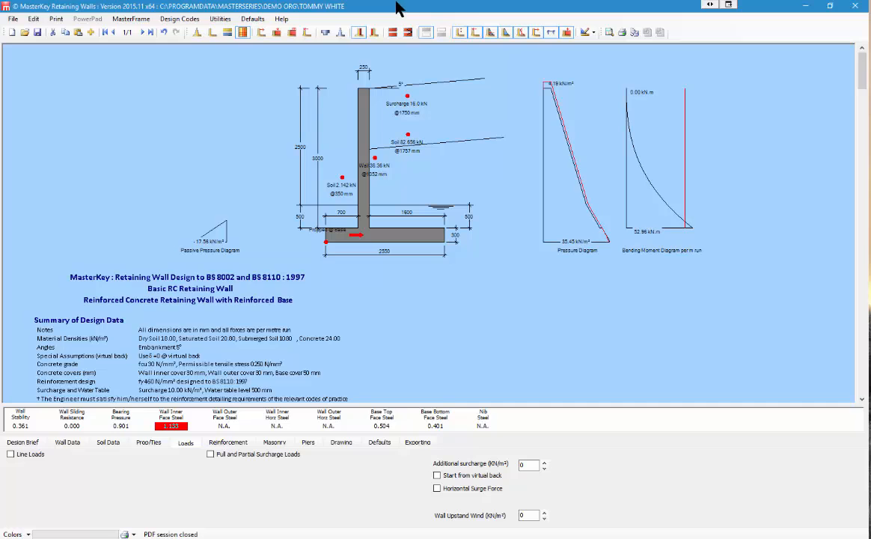
click(437, 489)
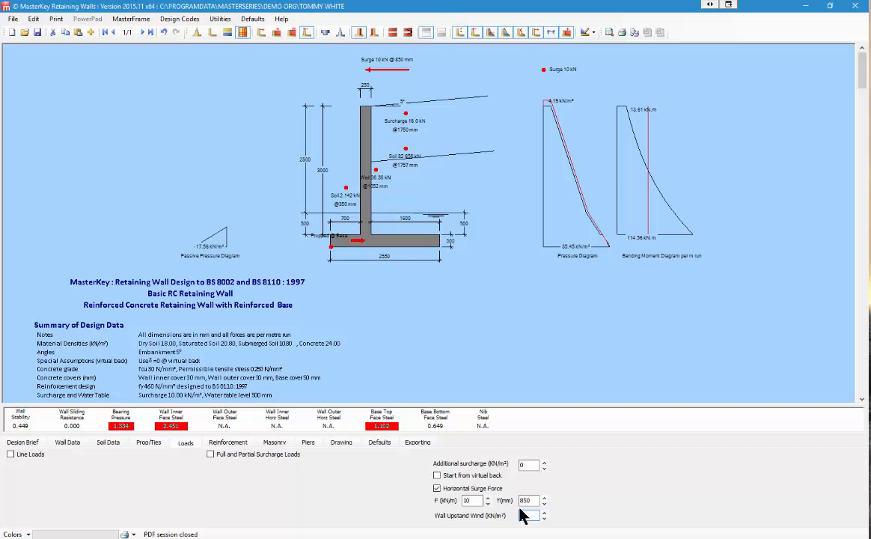
text(1)
click(67, 443)
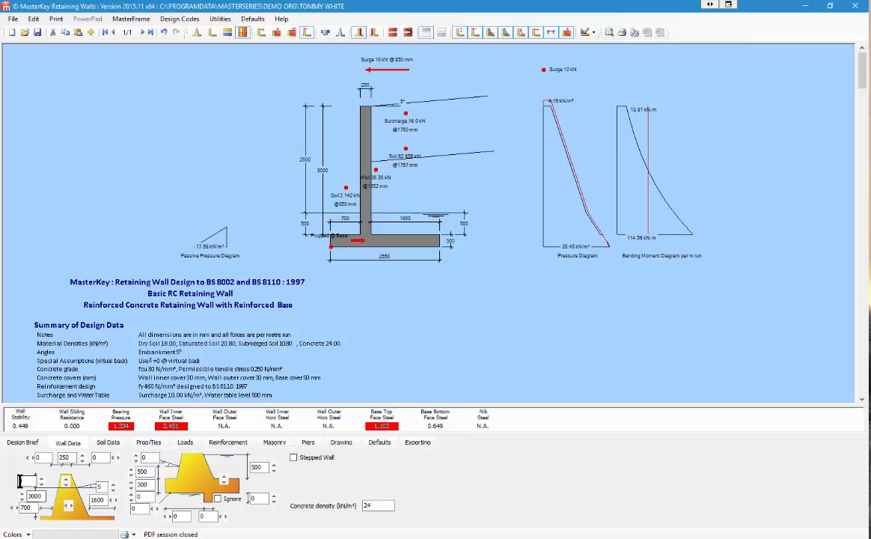
Step: Set the wall upstand to 500 mm, switch off the surge force and zero the upstand wind
drag(25, 481, 5, 479)
text(500)
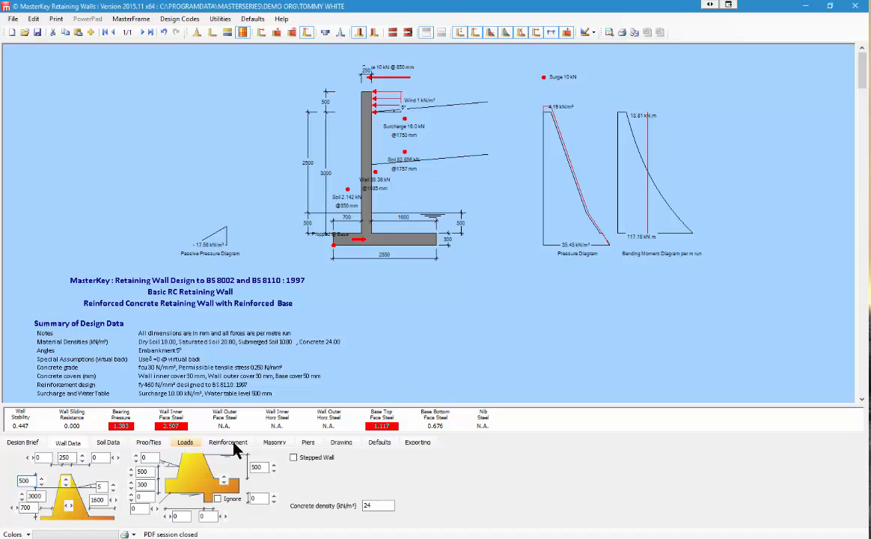
click(185, 442)
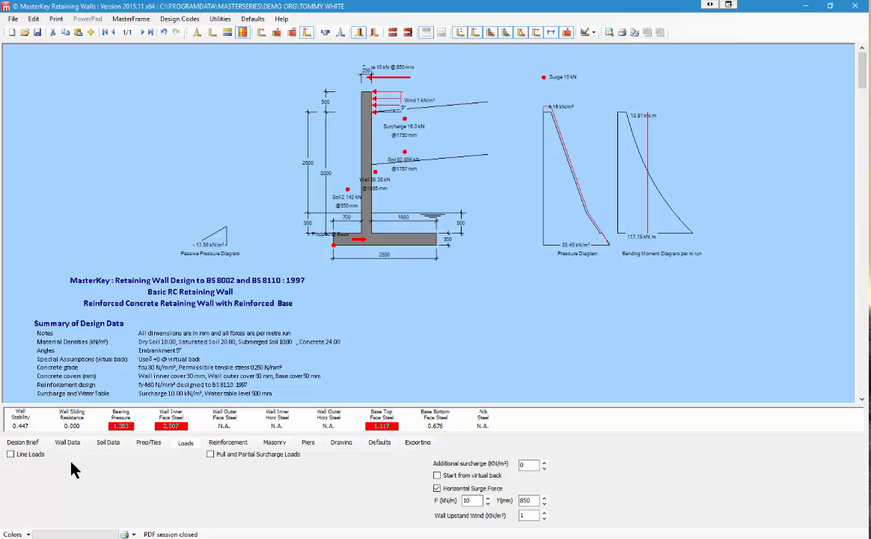
click(437, 488)
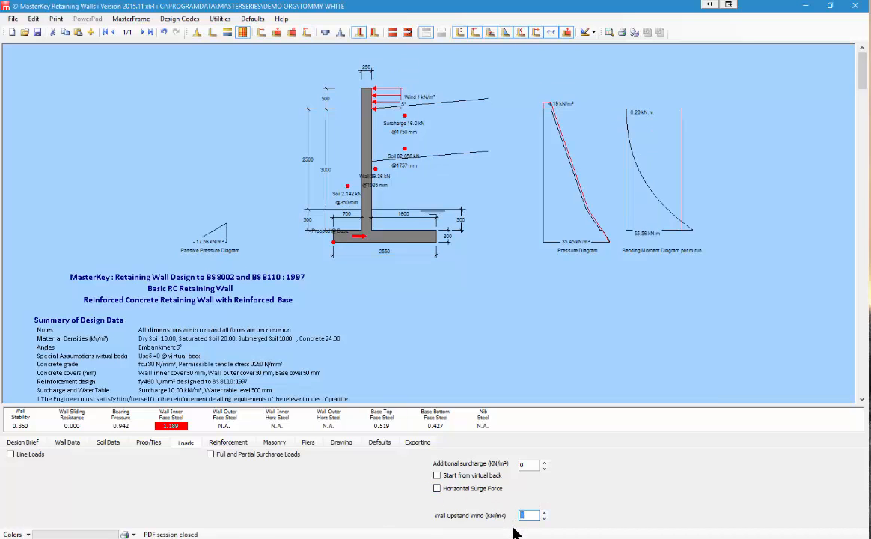
text(0)
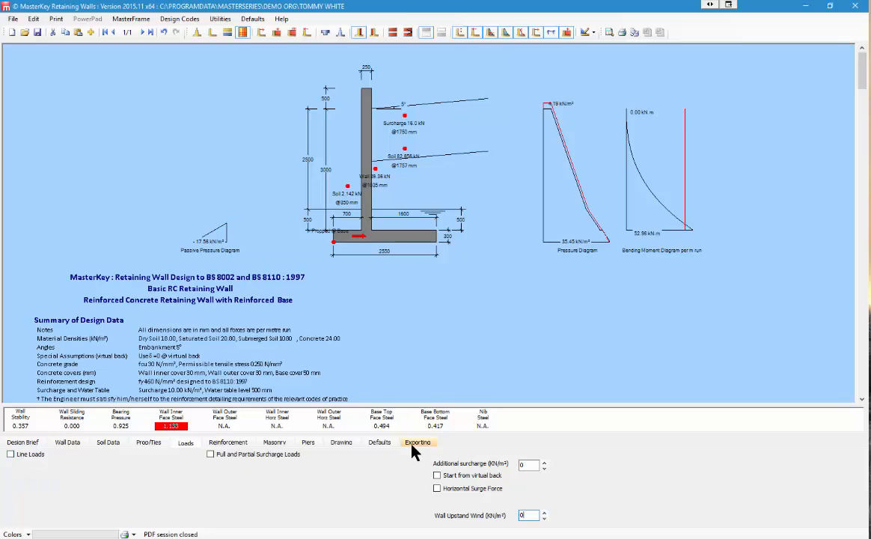
Step: Display the Critical Case soil pressure diagram beneath the base, then go back to Loads
click(340, 443)
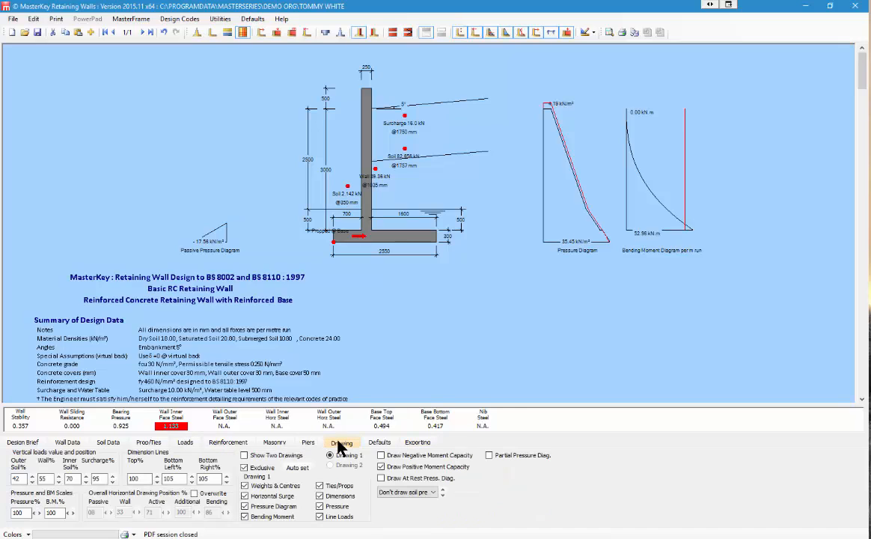
click(431, 494)
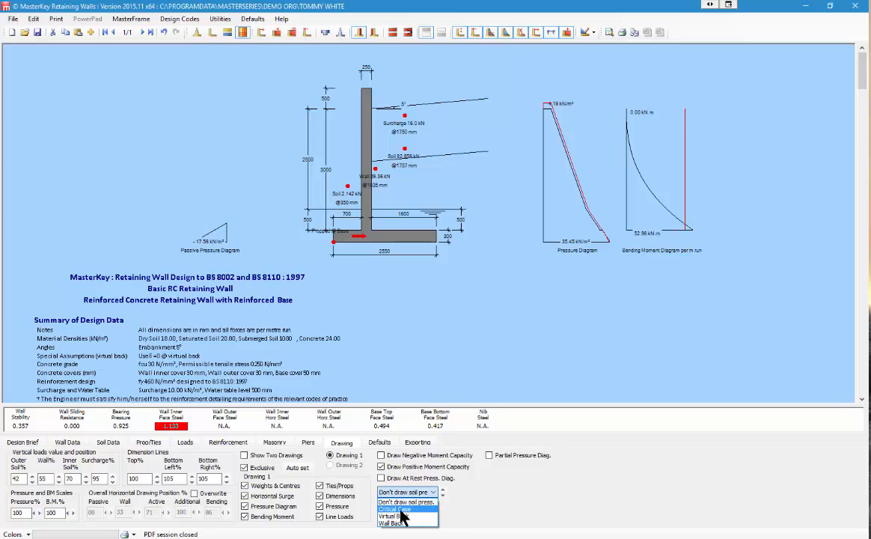
click(401, 509)
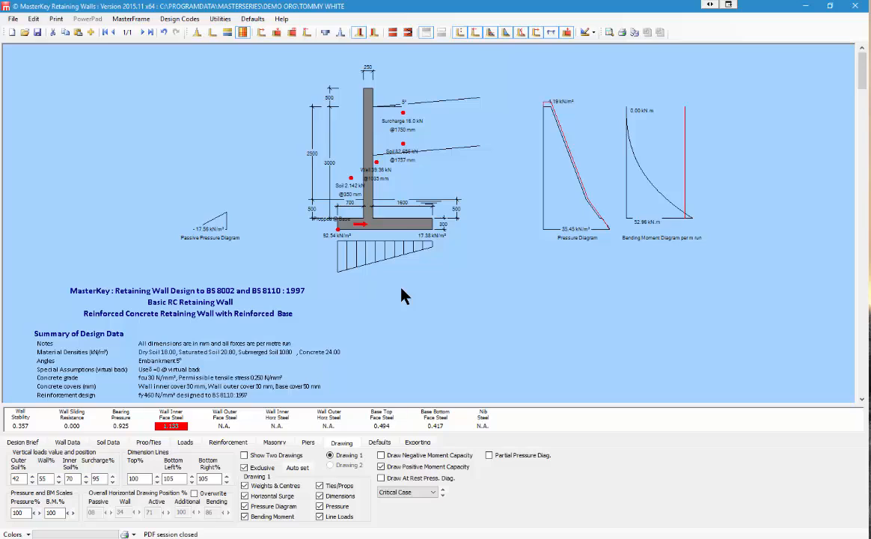
click(184, 442)
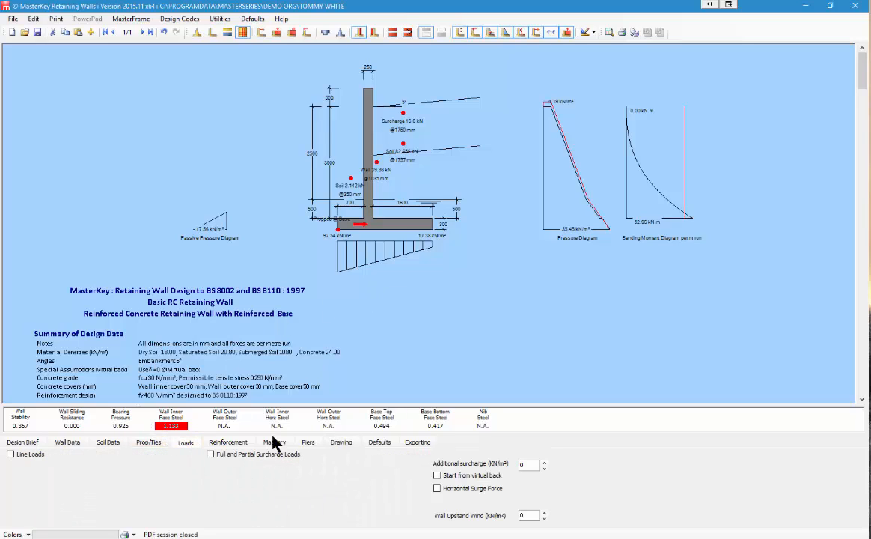
Step: Add a second 10 kN line load at X = 3600 mm, then untick Line Loads
click(10, 454)
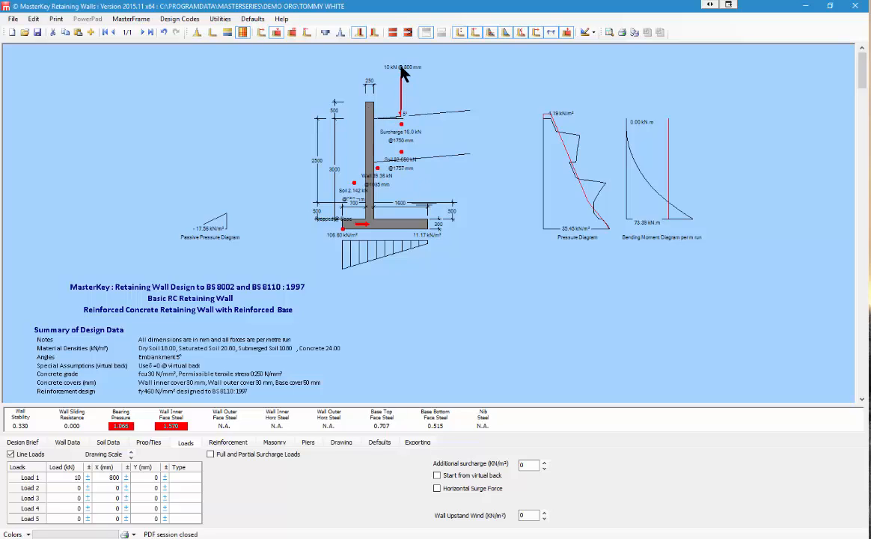
click(74, 487)
text(10)
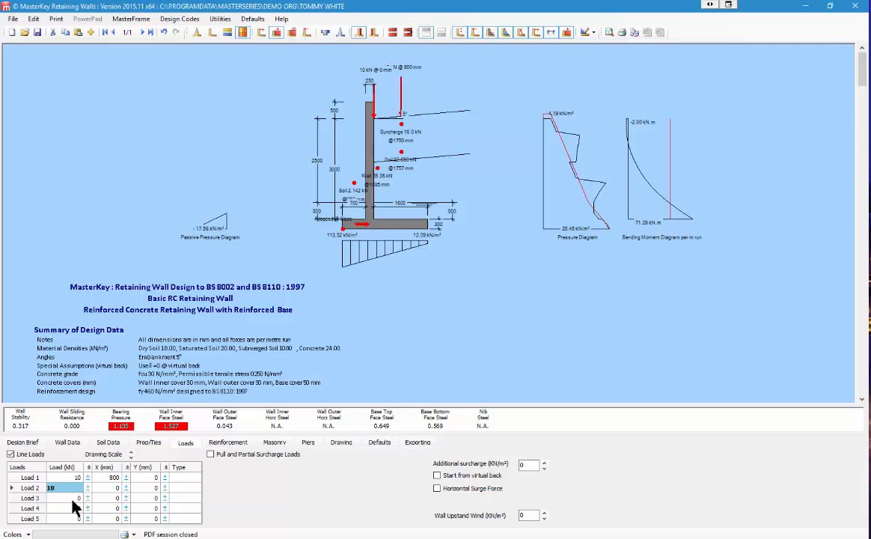
click(112, 487)
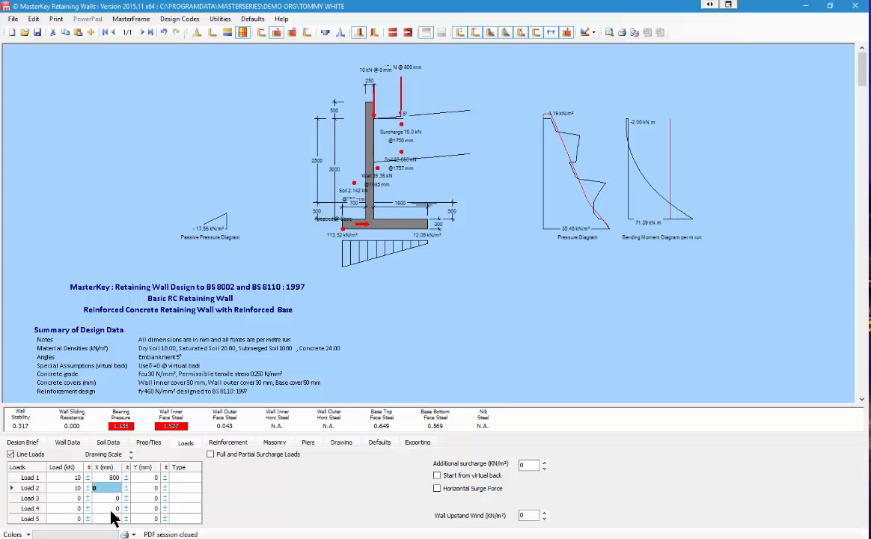
text(30)
text(36000)
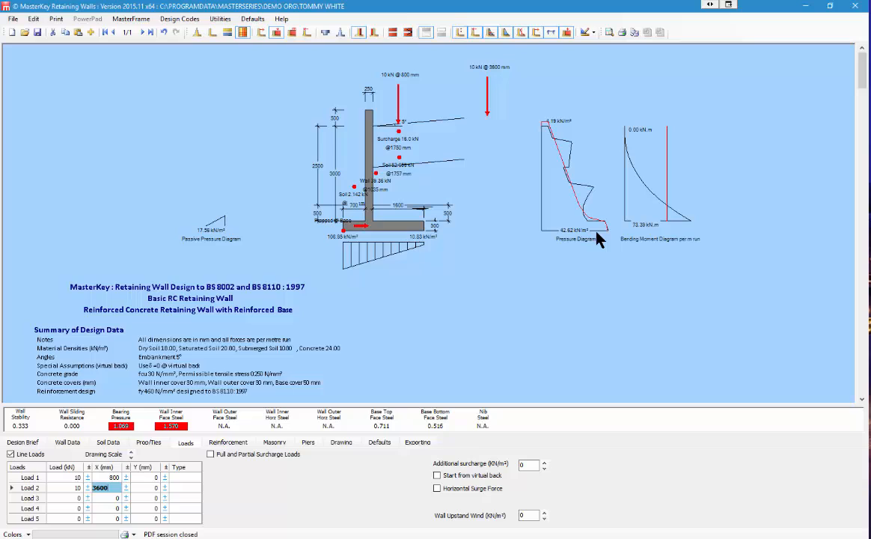
click(12, 455)
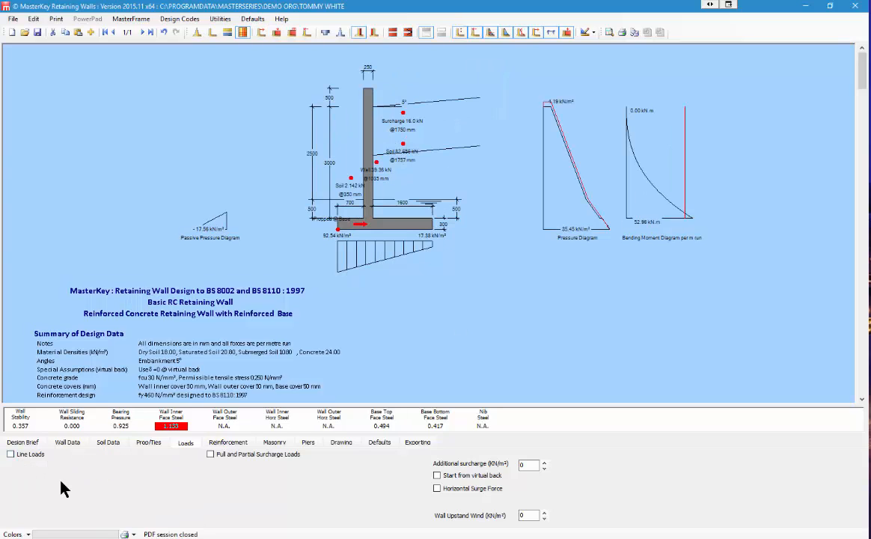
click(211, 455)
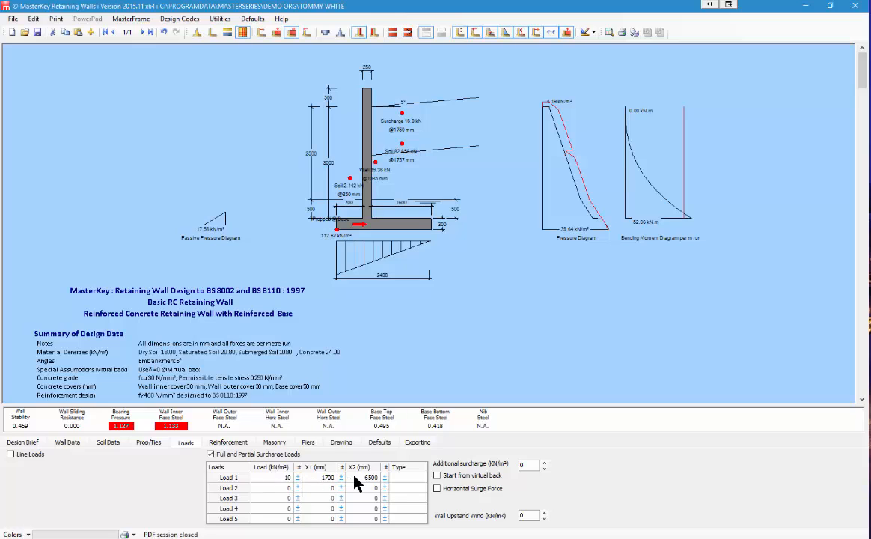
click(422, 479)
click(423, 478)
click(403, 495)
click(398, 488)
click(421, 477)
click(400, 487)
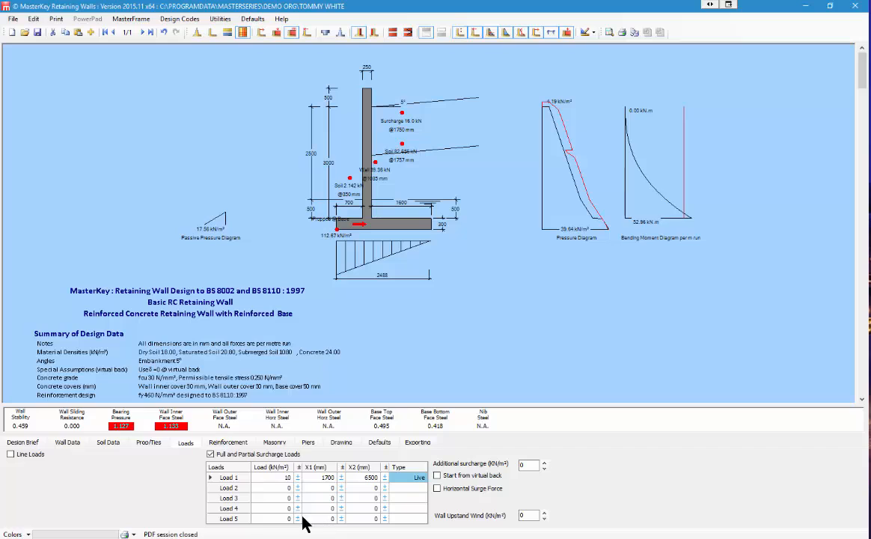
click(210, 454)
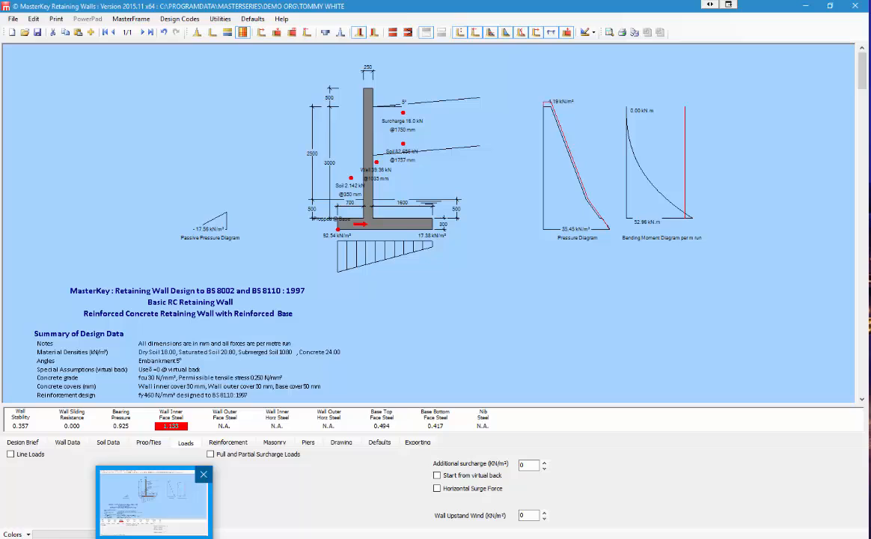
Step: Re-enable line loads, delete Load 2, and set Load 1's X position to -100 mm
click(11, 454)
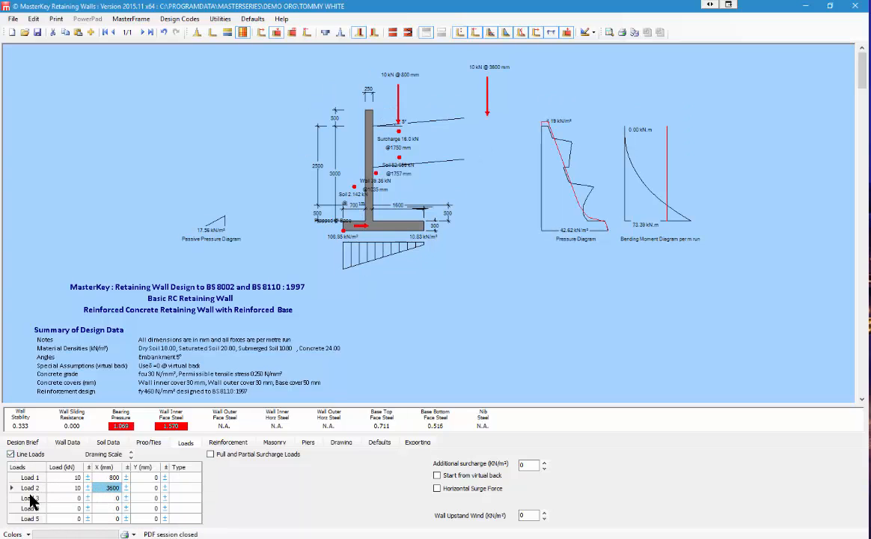
click(64, 488)
key(BackSpace)
key(BackSpace)
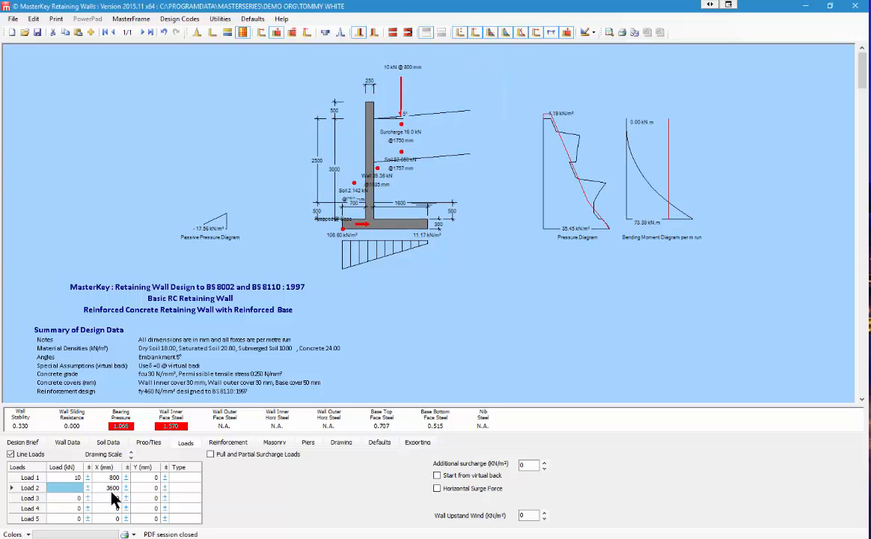
click(112, 489)
key(BackSpace)
key(BackSpace)
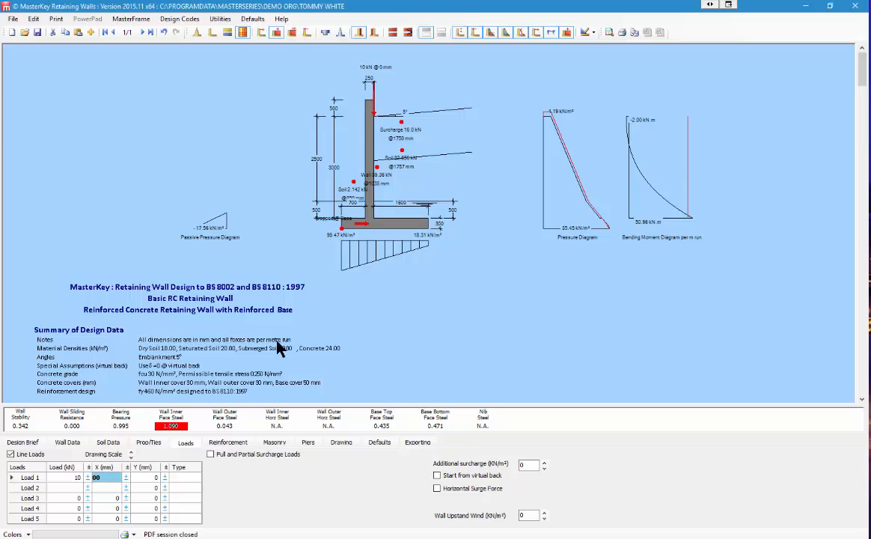
text(-100)
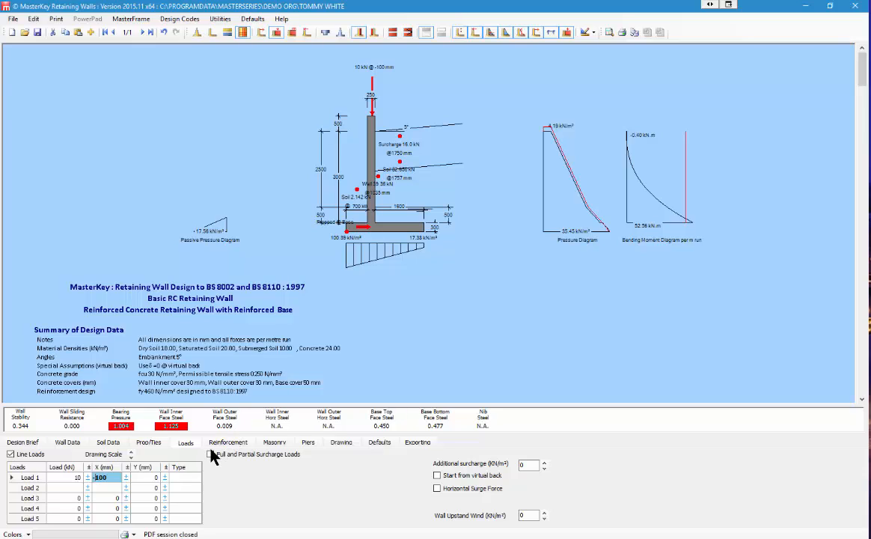
key(BackSpace)
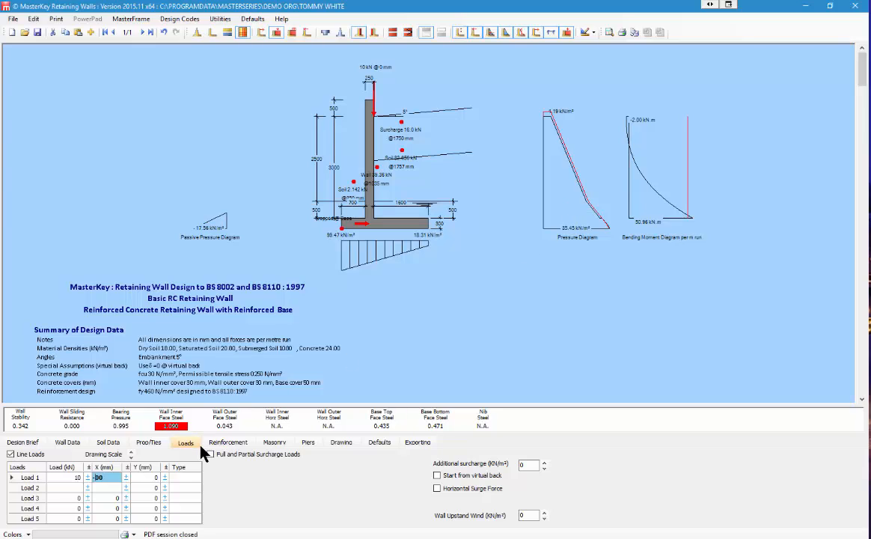
text(100)
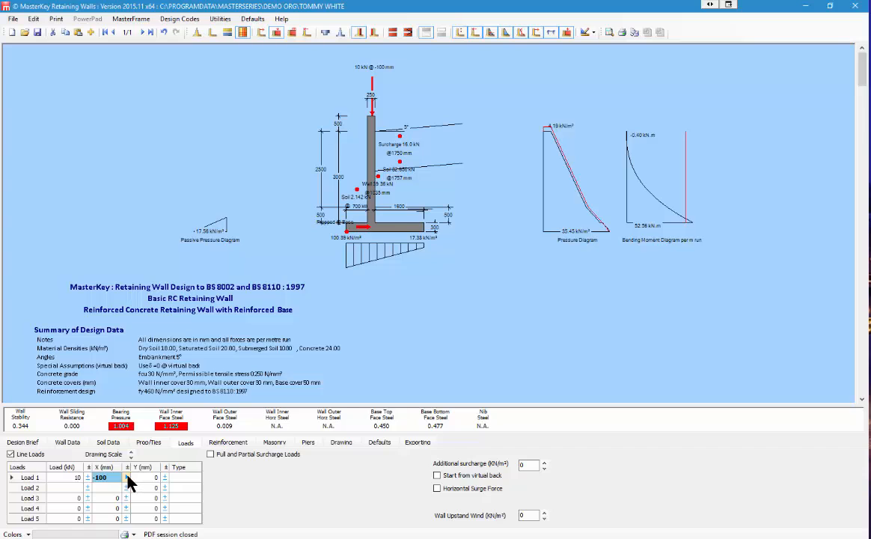
Step: Enter 200 for Load 1's X position and step it further outward
text(200)
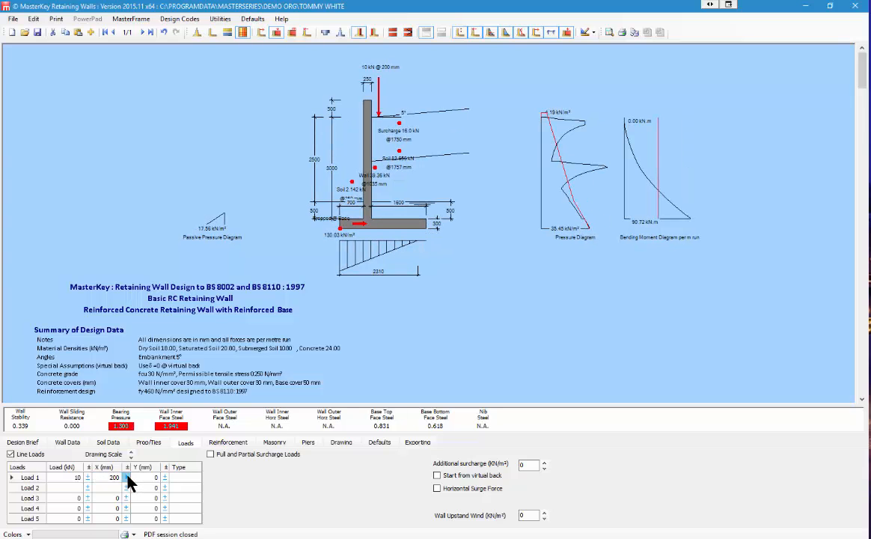
click(126, 475)
click(126, 475)
click(126, 475)
click(127, 475)
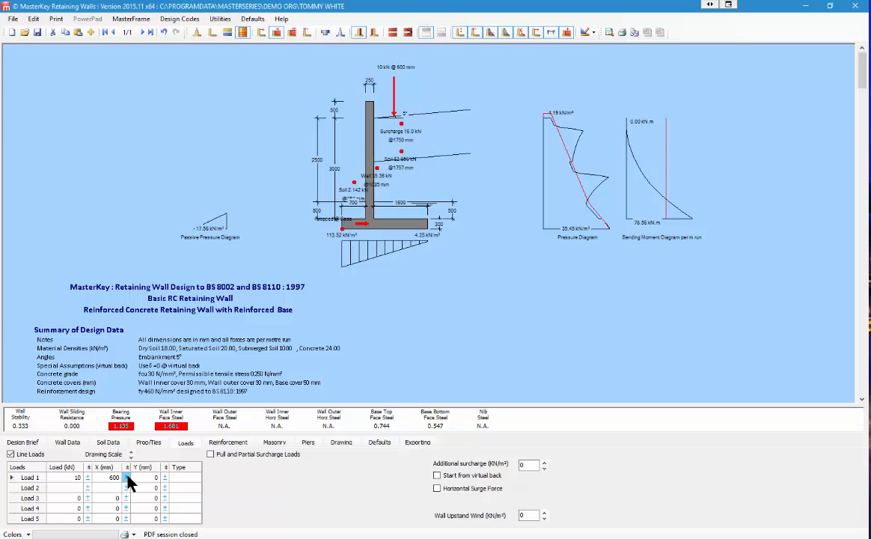
click(127, 476)
click(127, 476)
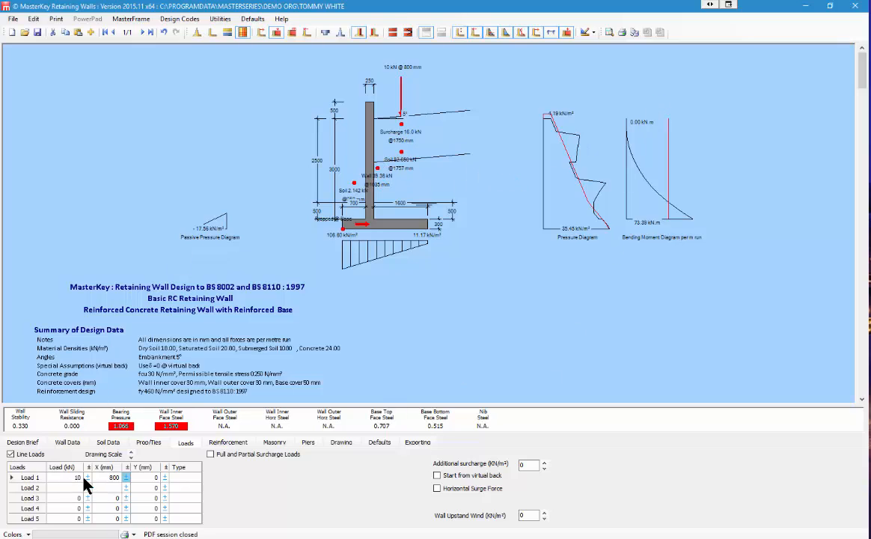
Step: Set Load 1's X to 300 mm, then step it down to -900 mm
click(116, 478)
text(300)
key(Tab)
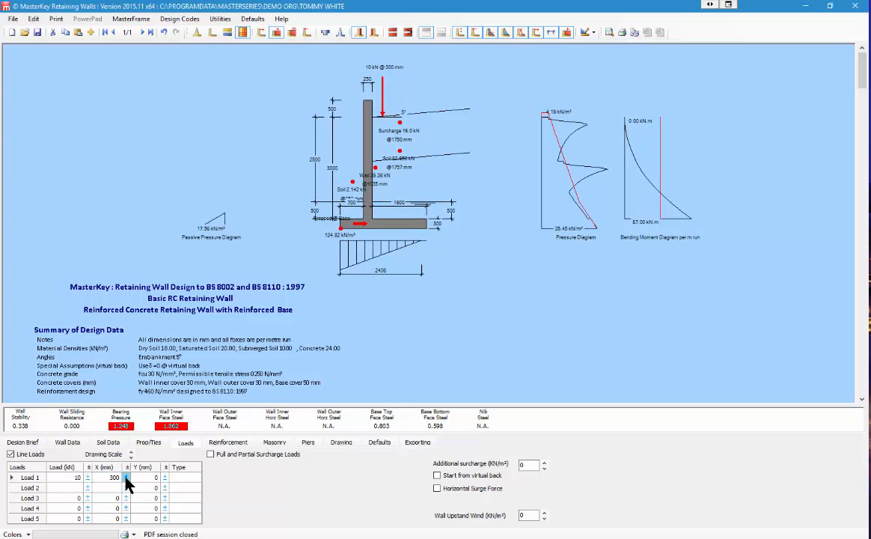
click(126, 479)
click(125, 478)
click(126, 479)
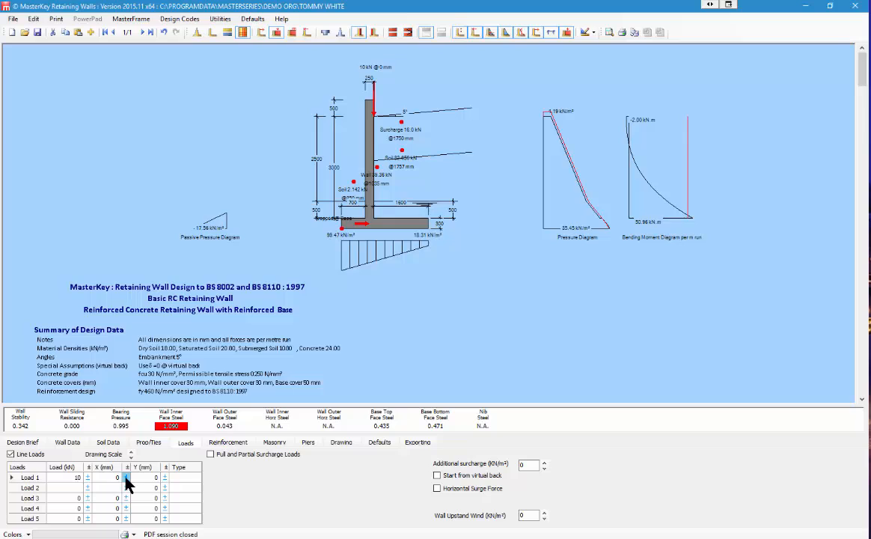
click(125, 479)
click(126, 479)
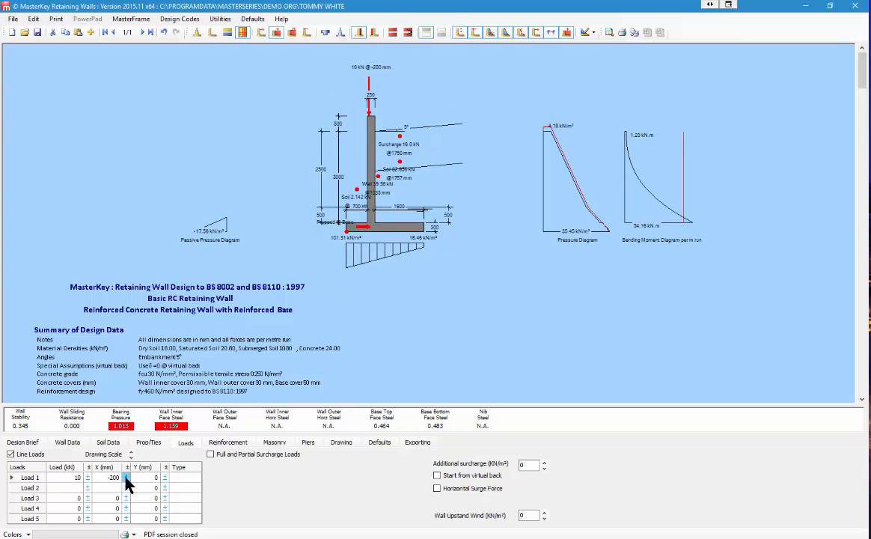
click(125, 477)
click(126, 477)
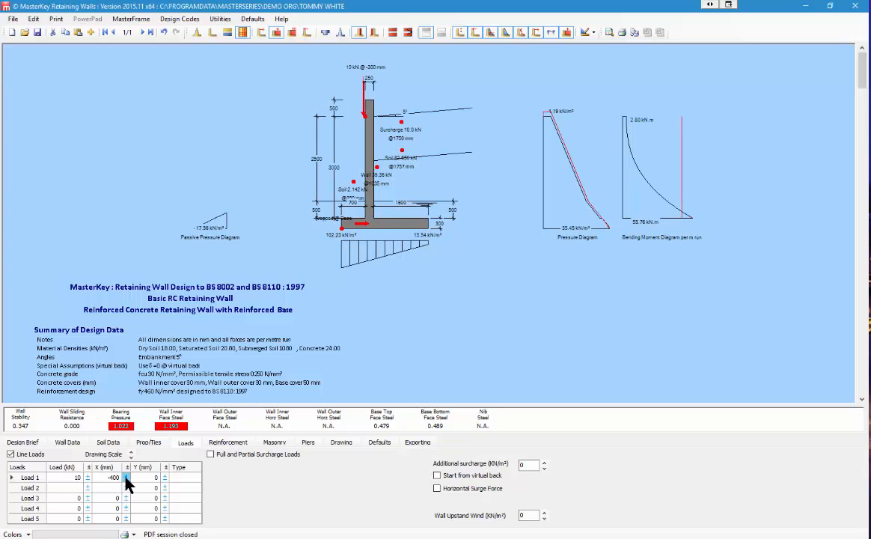
click(126, 477)
click(126, 477)
click(126, 478)
click(126, 477)
click(126, 478)
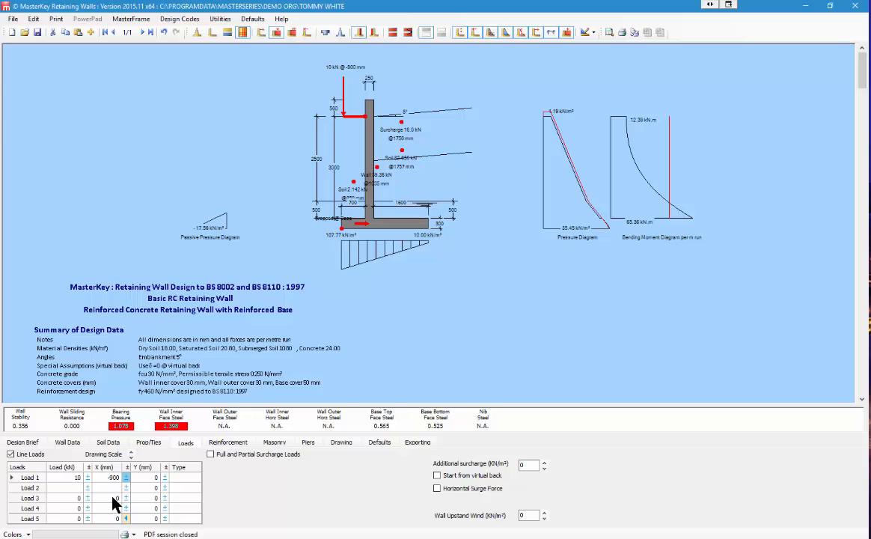
click(164, 478)
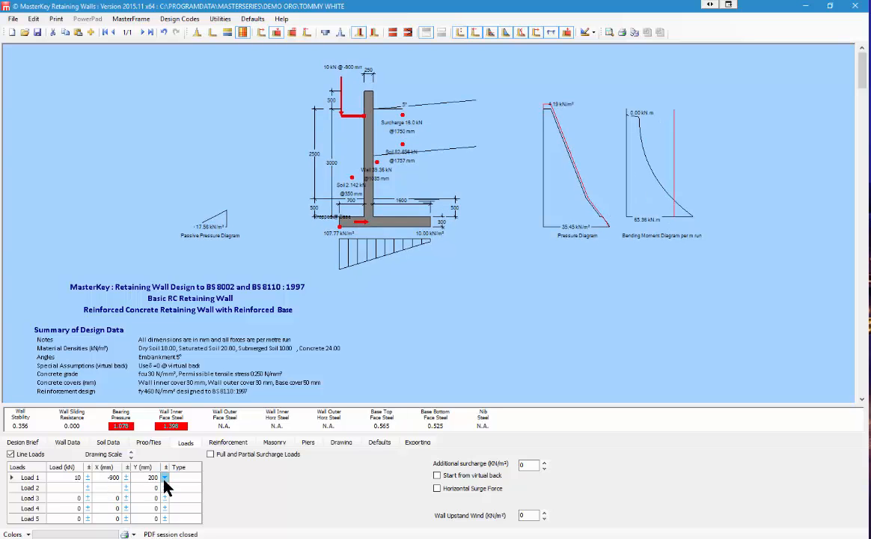
drag(164, 479, 164, 479)
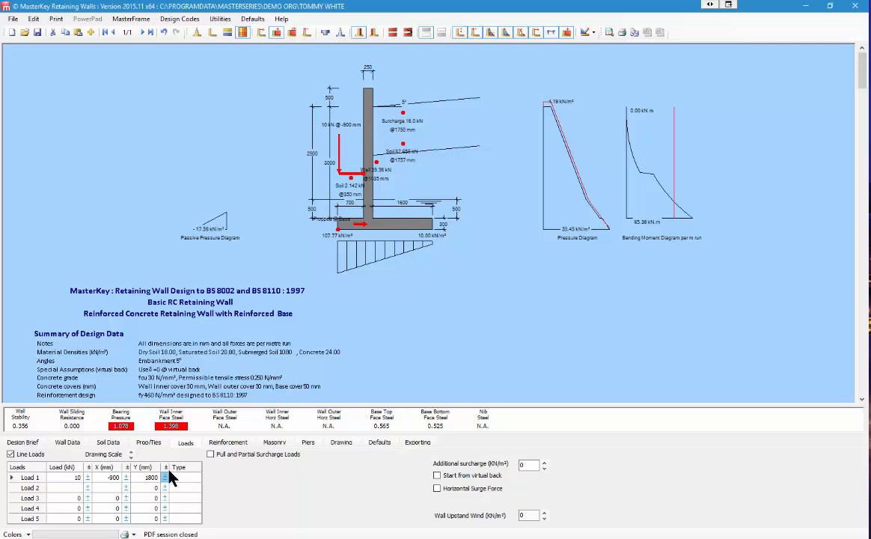
drag(164, 477, 164, 477)
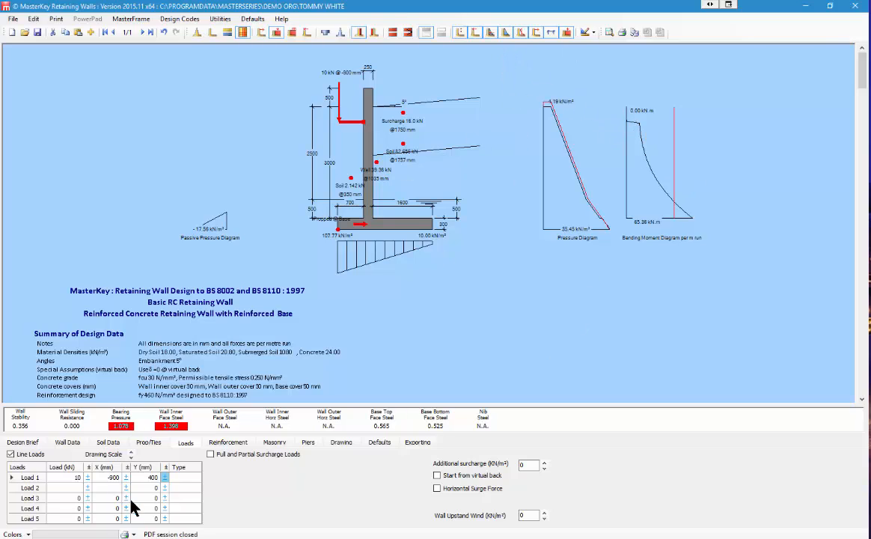
click(165, 478)
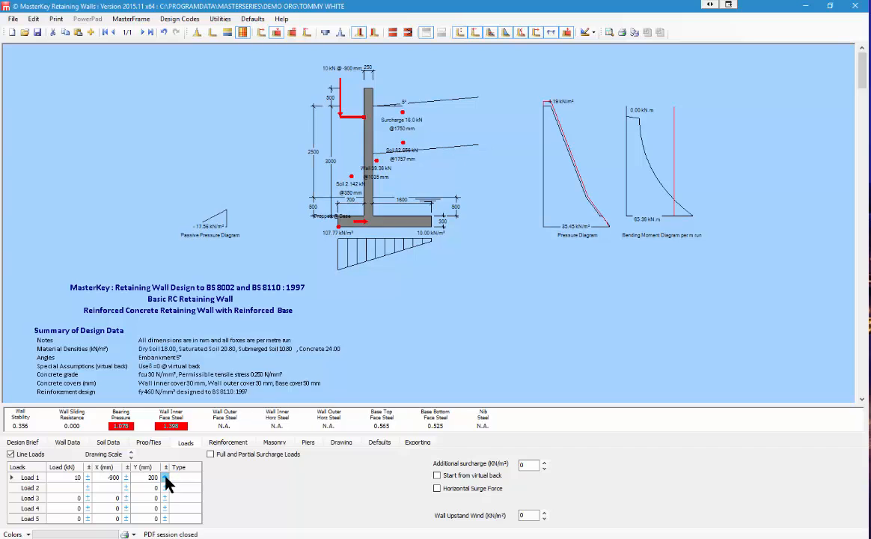
Step: Remove the line loads, then set steel grade 500B and concrete grade 40 N/mm²
click(11, 454)
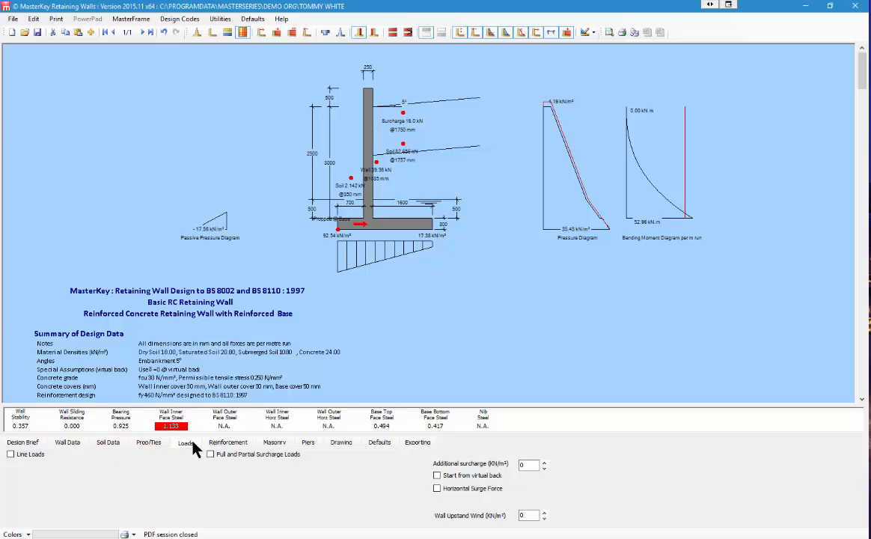
click(227, 442)
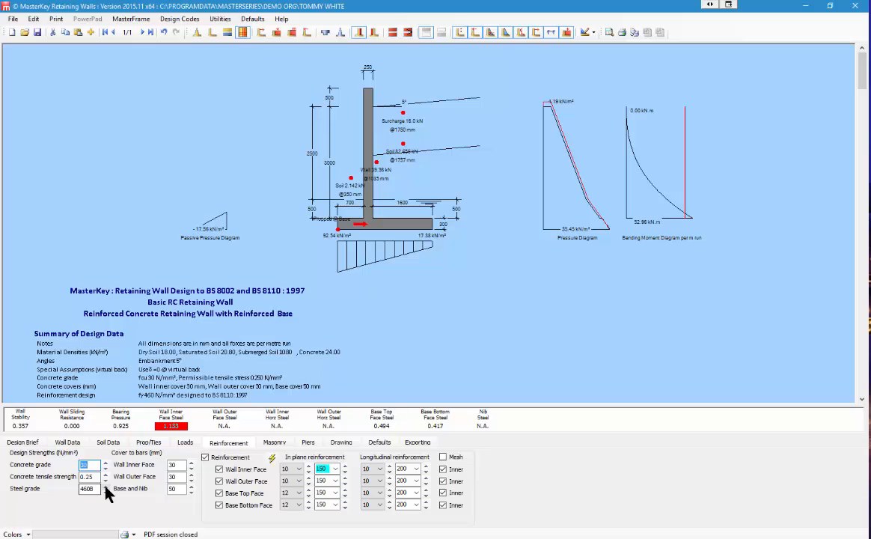
click(105, 485)
double_click(89, 464)
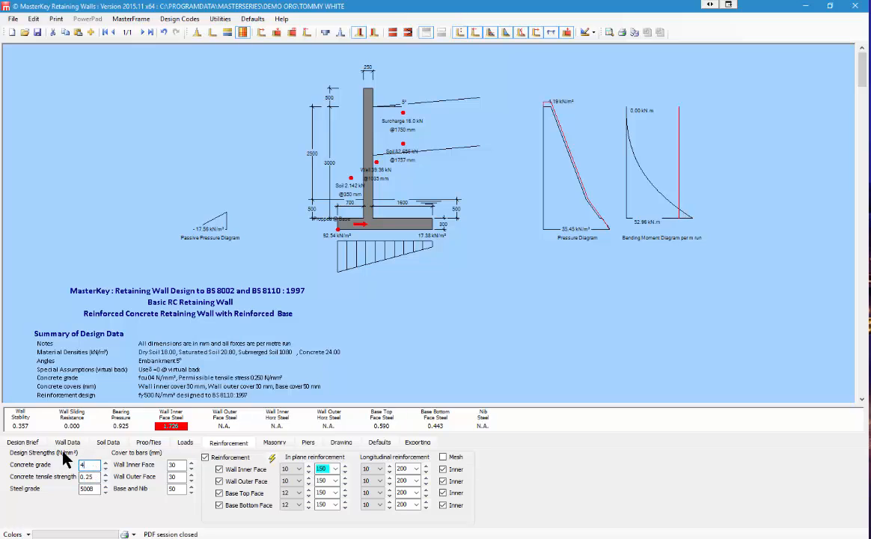
text(40)
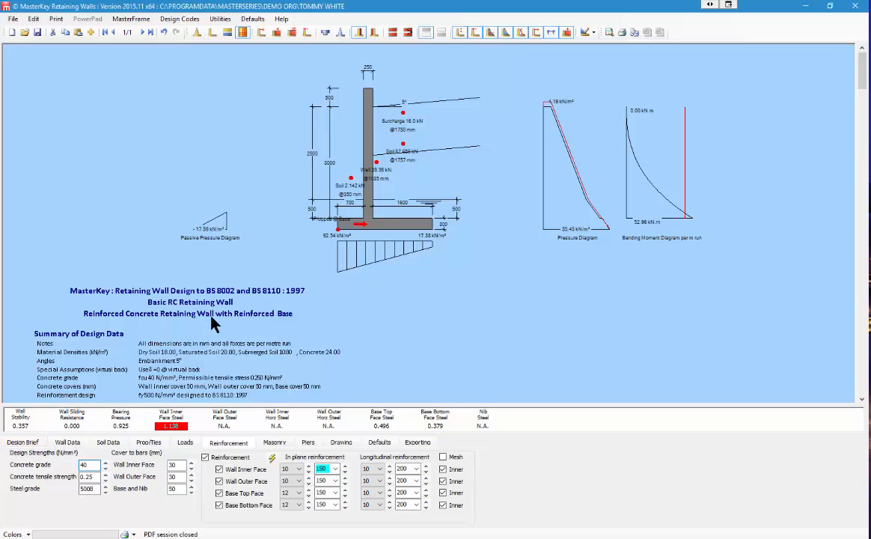
Step: Switch the design code to EC7 : 2004, keeping concrete grade at C32/40
click(180, 18)
click(191, 122)
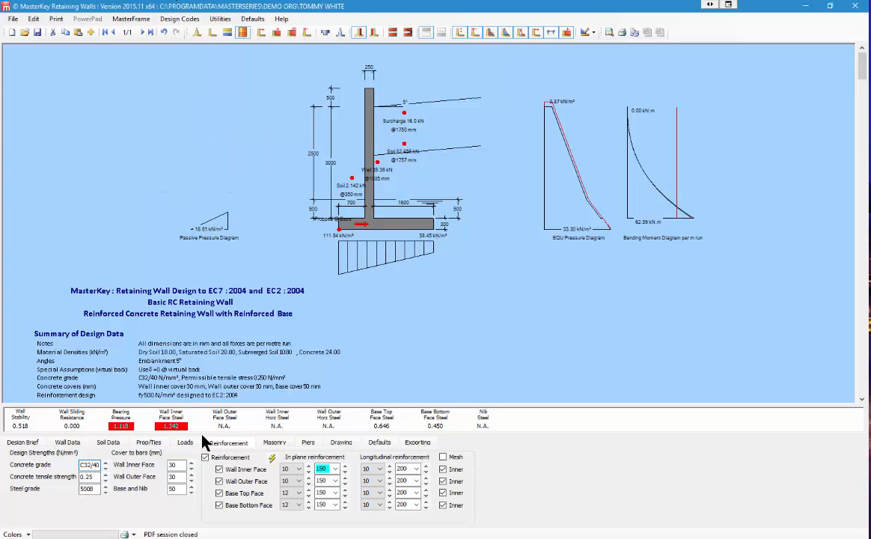
click(106, 470)
click(105, 464)
Step: Tick Stiffened Wall in the pier settings to add counterfort piers
click(308, 443)
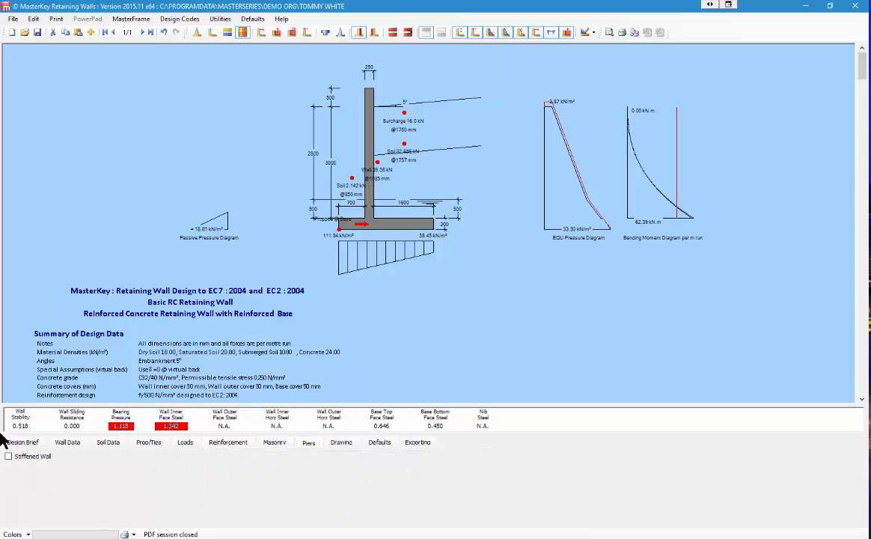
click(9, 456)
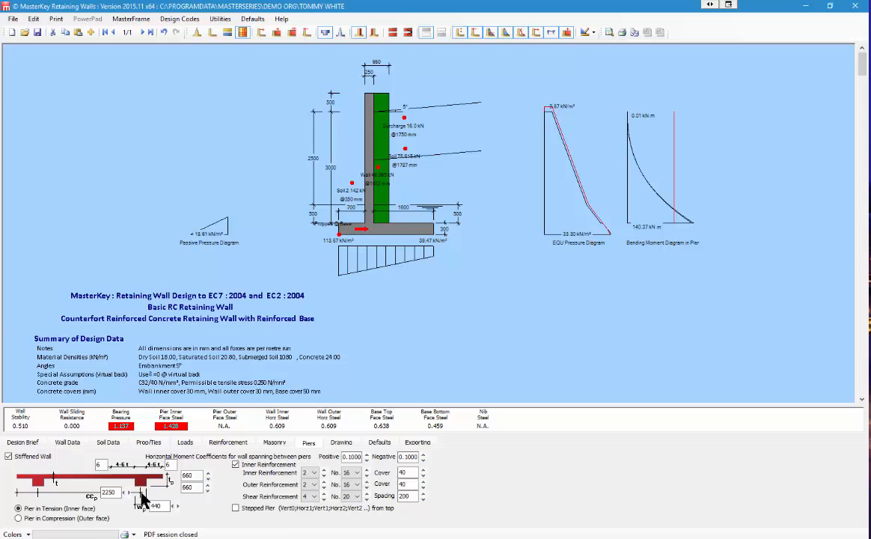
Step: Give the piers 500 mm upper and lower depth, 300 mm width and 2000 mm spacing
drag(197, 478, 171, 472)
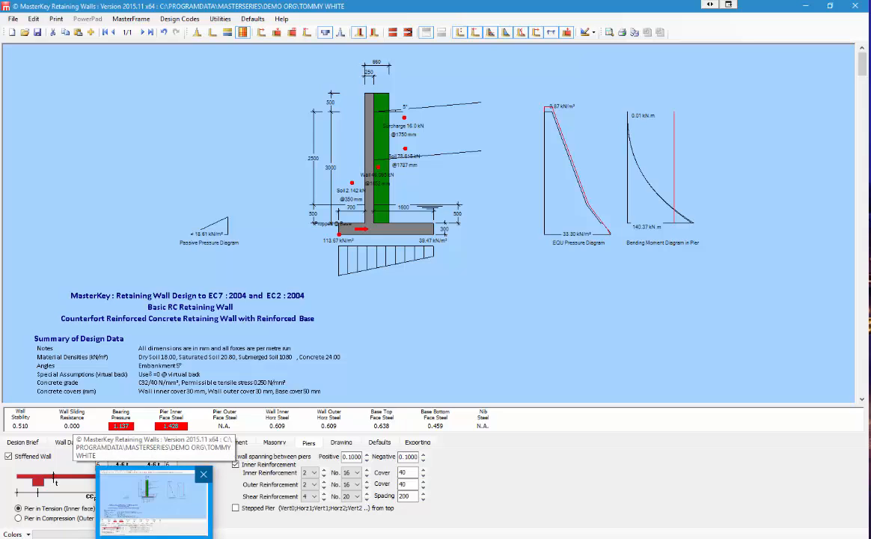
text(250)
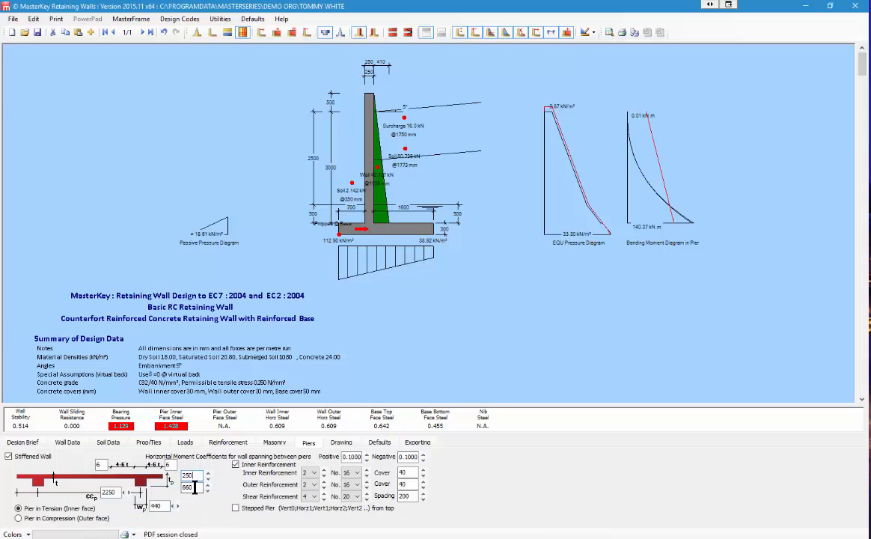
drag(195, 487, 182, 487)
text(500)
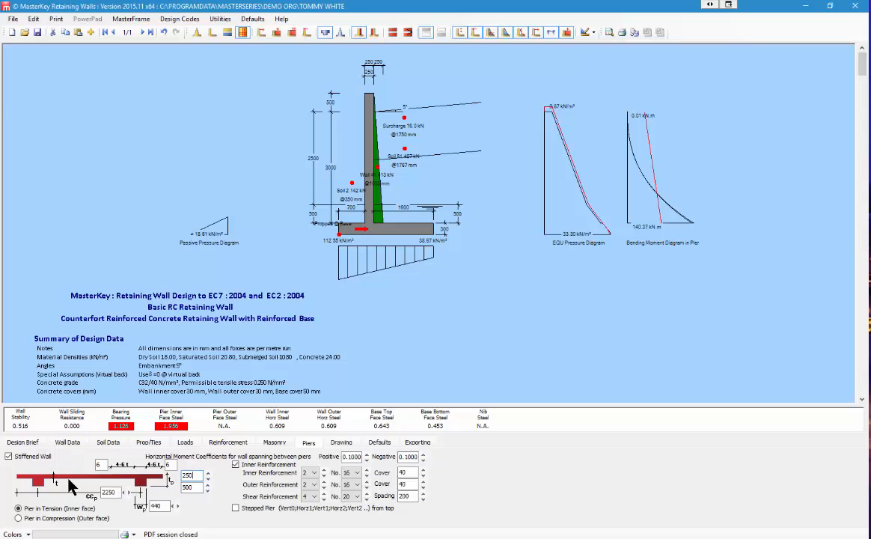
drag(200, 475, 174, 473)
text(500)
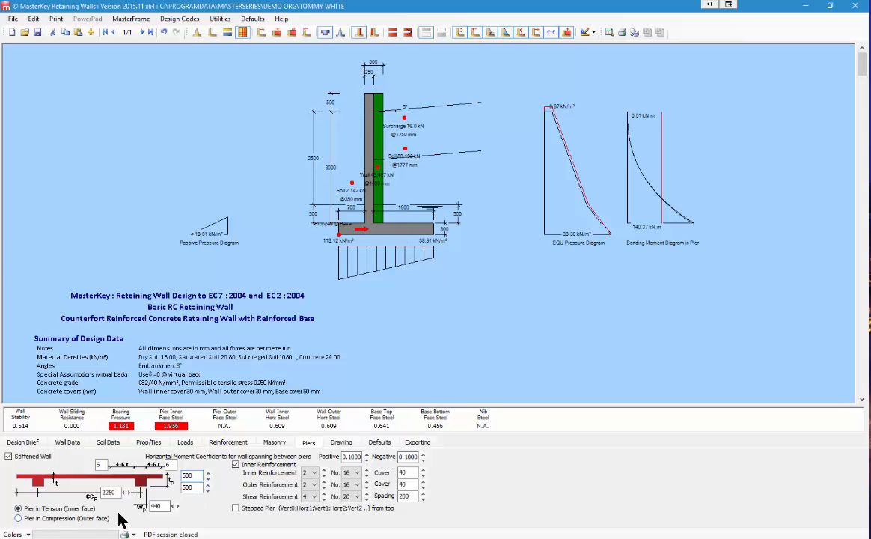
drag(166, 507, 139, 502)
text(300)
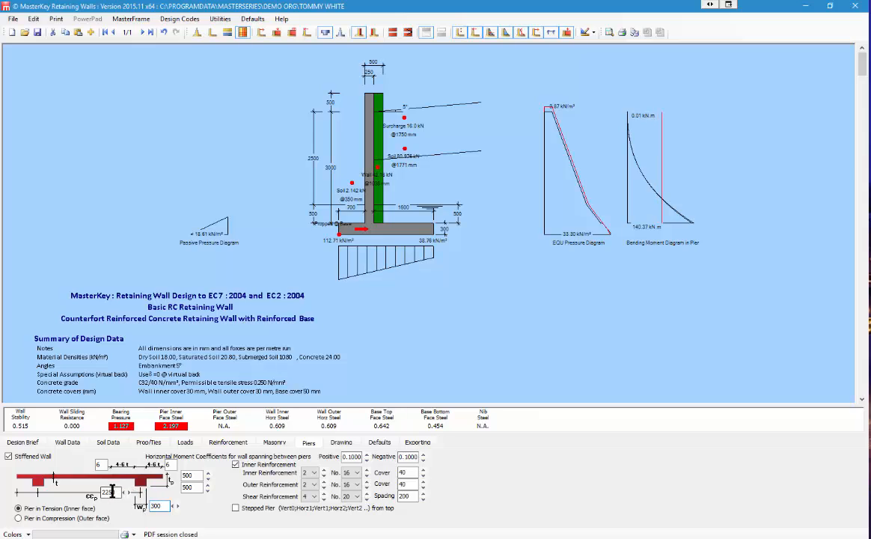
drag(120, 493, 96, 494)
text(2000)
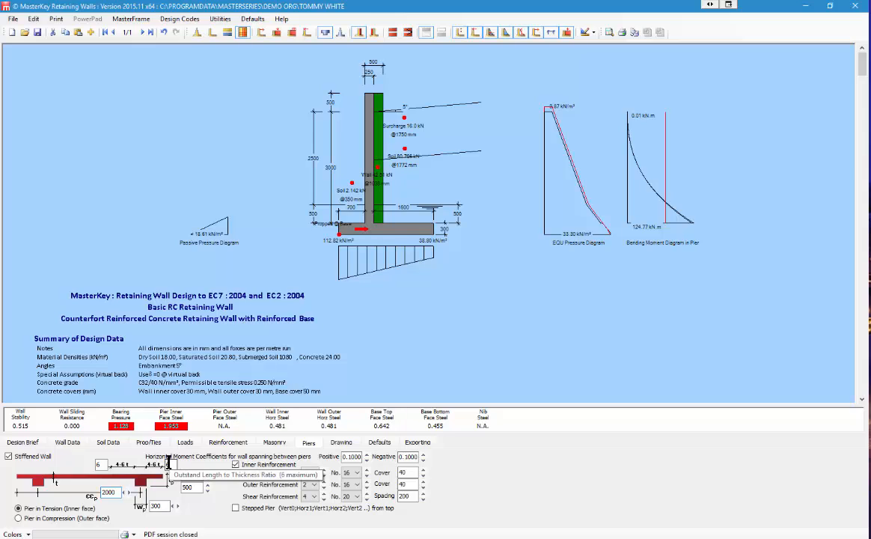
click(42, 520)
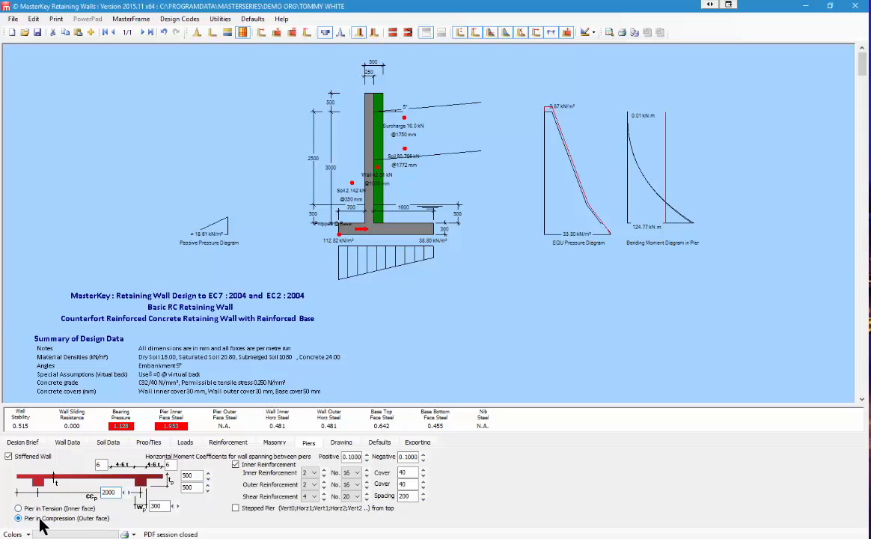
click(37, 509)
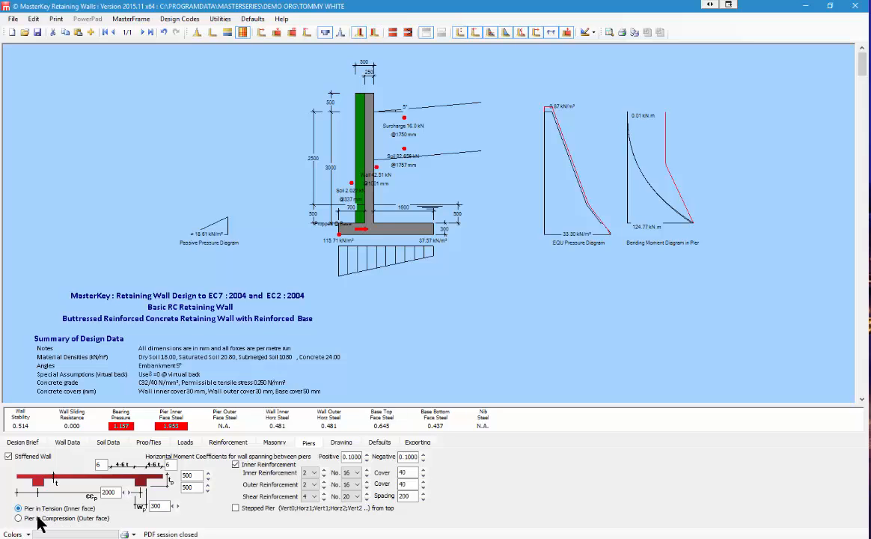
click(38, 519)
click(19, 509)
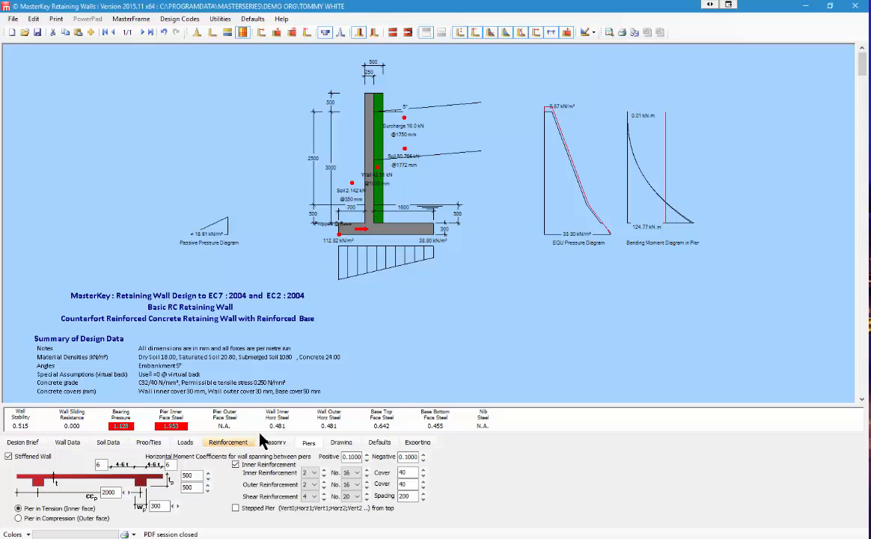
Step: Make the wall stem masonry and leave the pier plain, with no steps
click(275, 442)
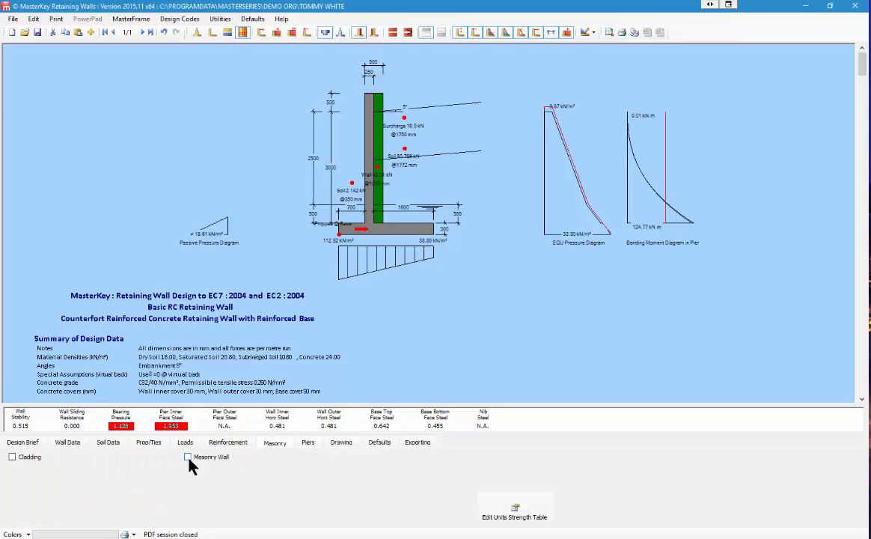
click(188, 458)
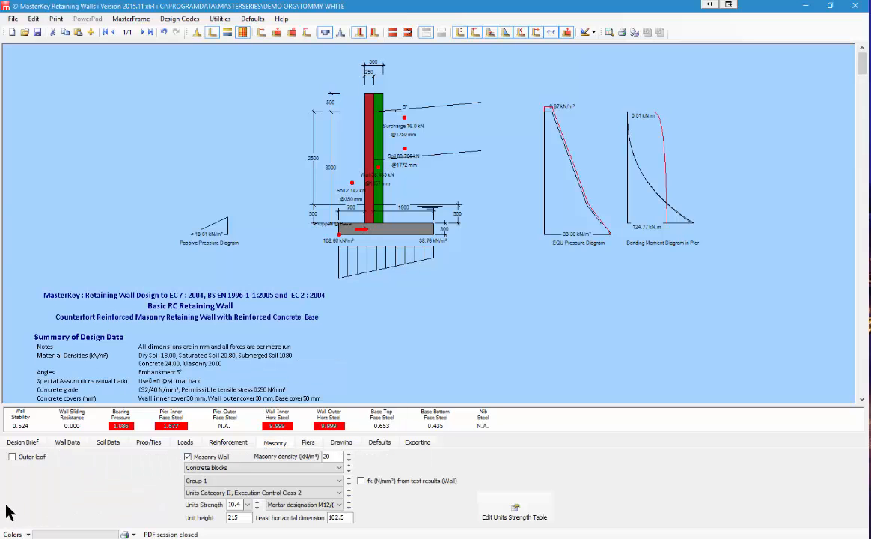
click(307, 443)
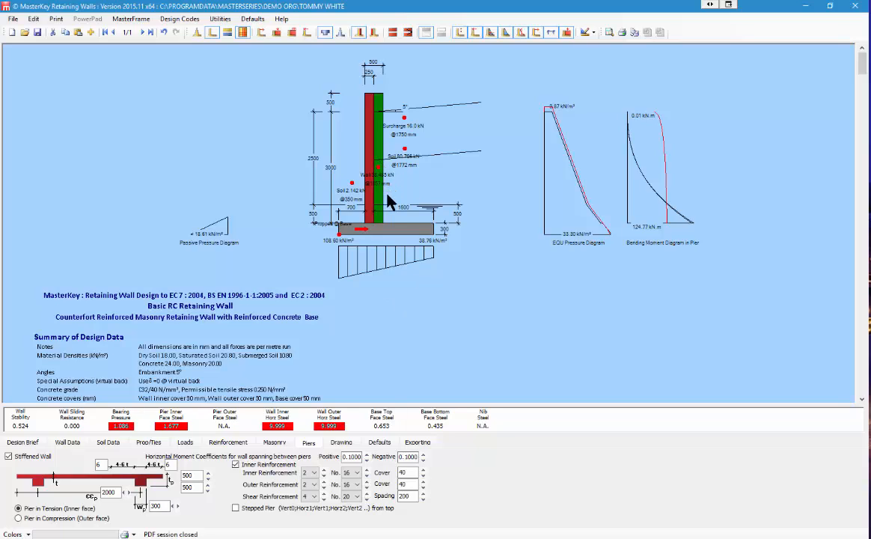
click(236, 508)
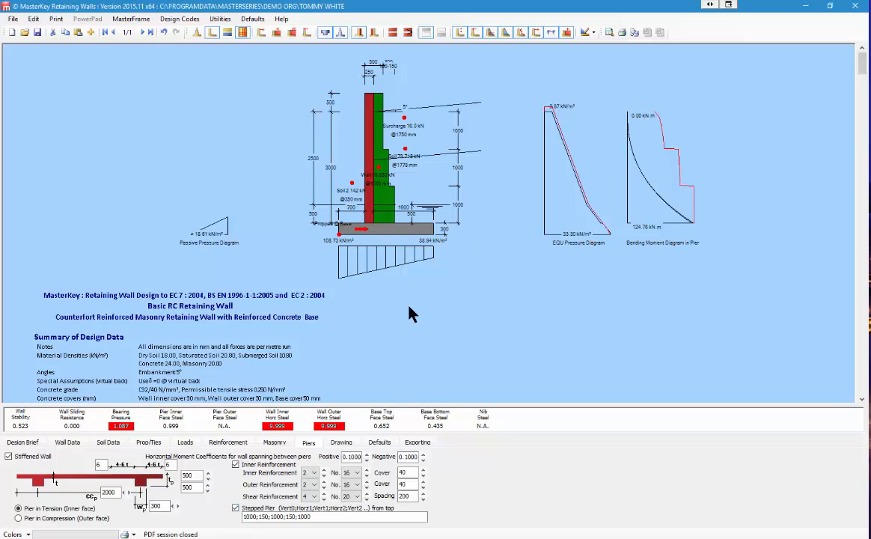
click(236, 508)
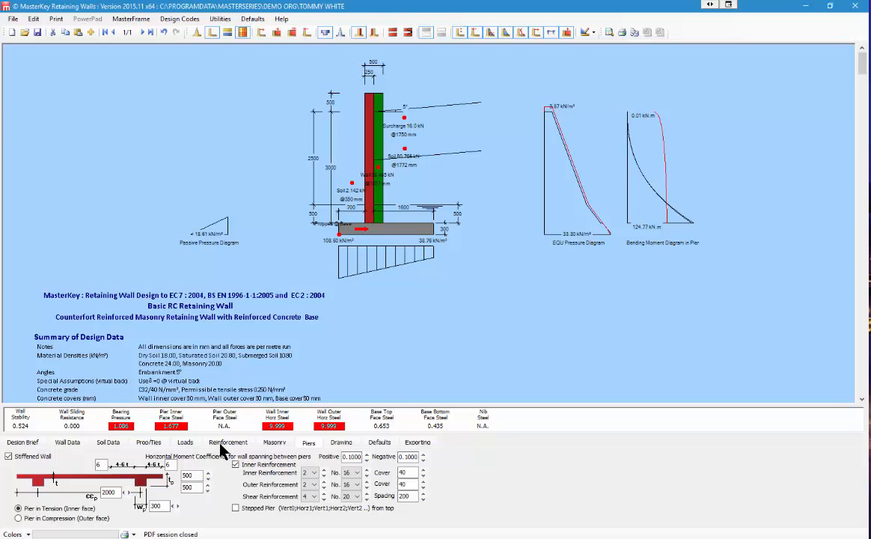
Step: Remove the counterfort stiffening and switch the stem from masonry back to reinforced concrete
click(9, 456)
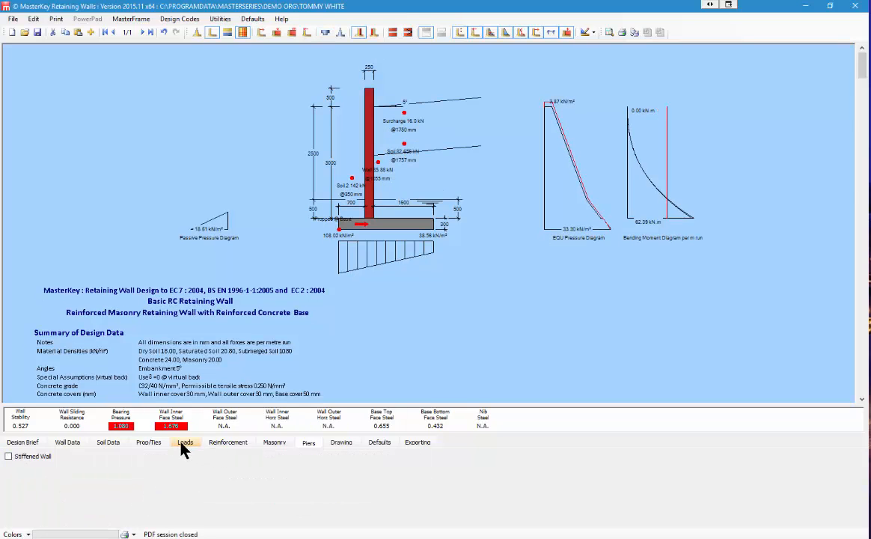
click(276, 444)
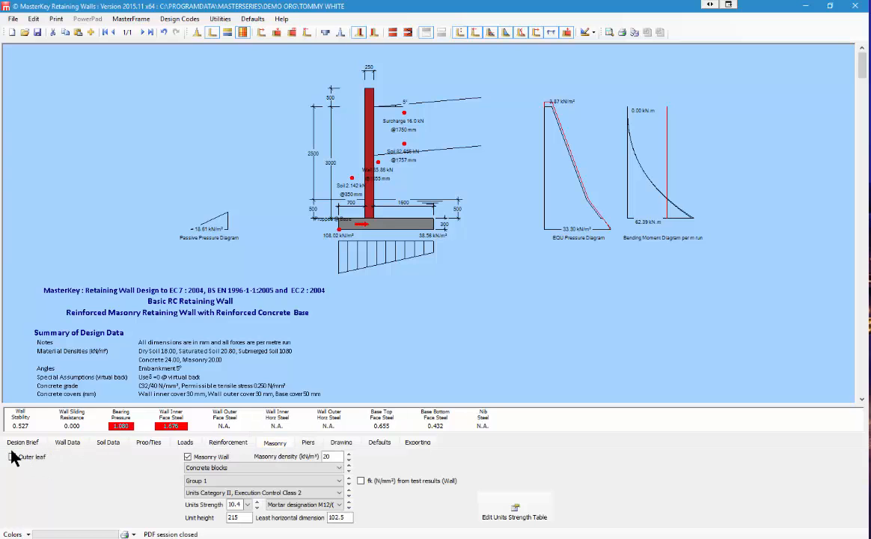
click(187, 456)
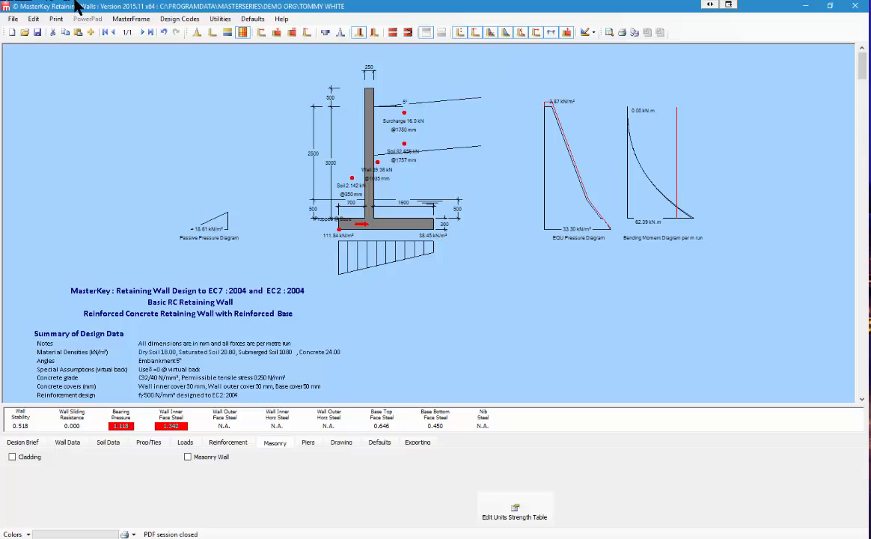
Step: Select Highways BD 30/87 BD37/01, try BS 8110 : 1997, then return to Highways BD 30/87 BD37/01
click(177, 20)
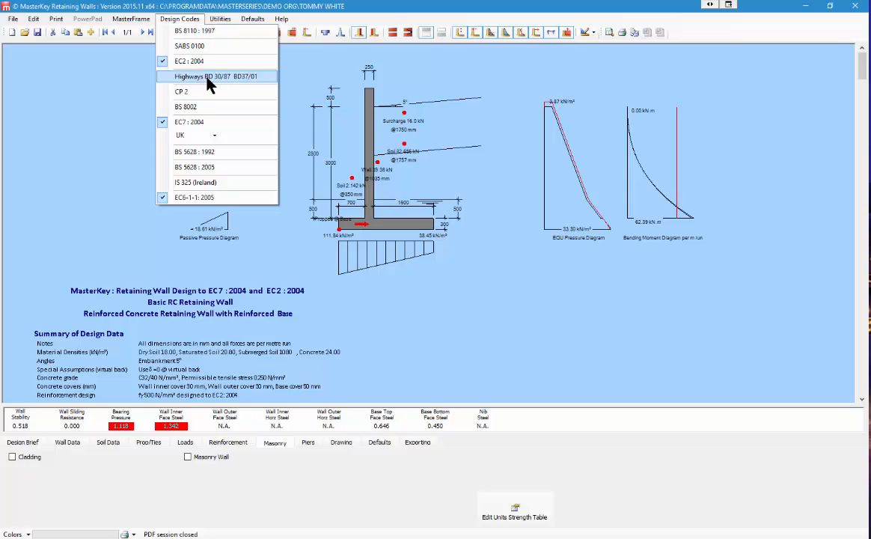
click(267, 80)
click(180, 19)
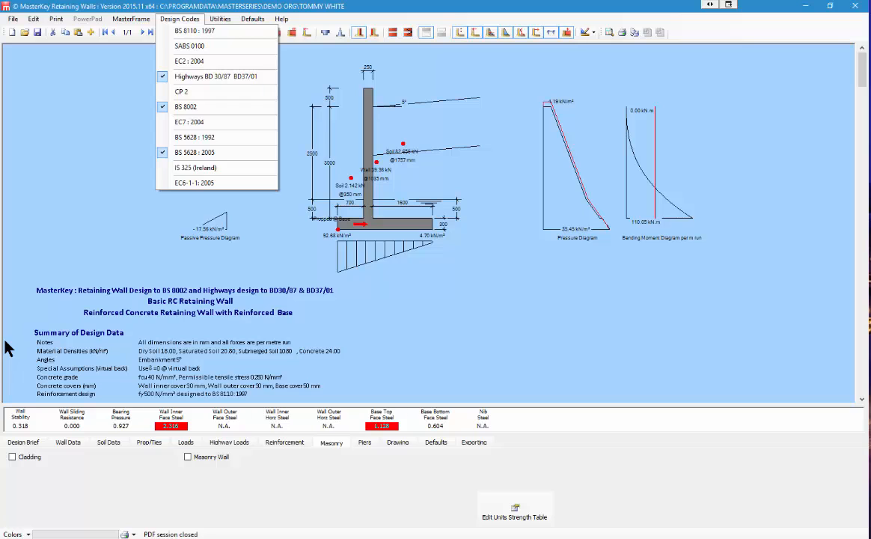
click(201, 32)
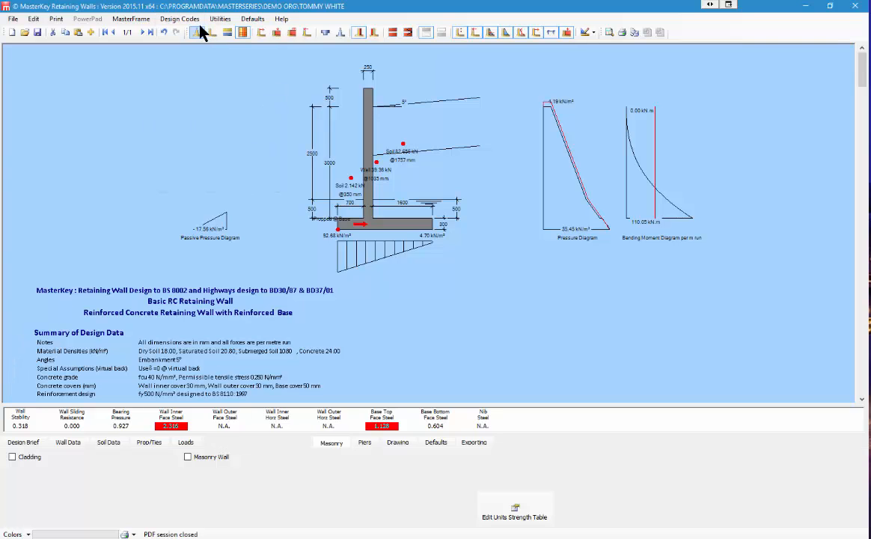
click(179, 19)
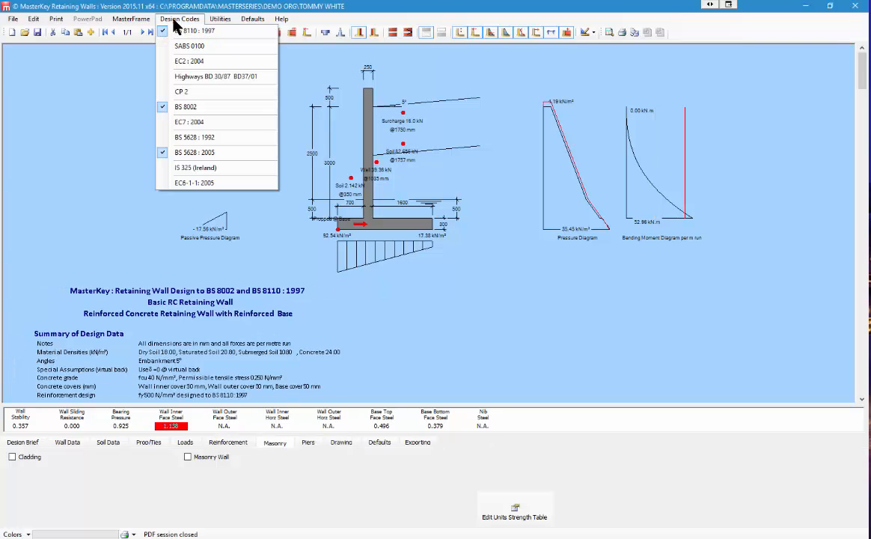
click(191, 77)
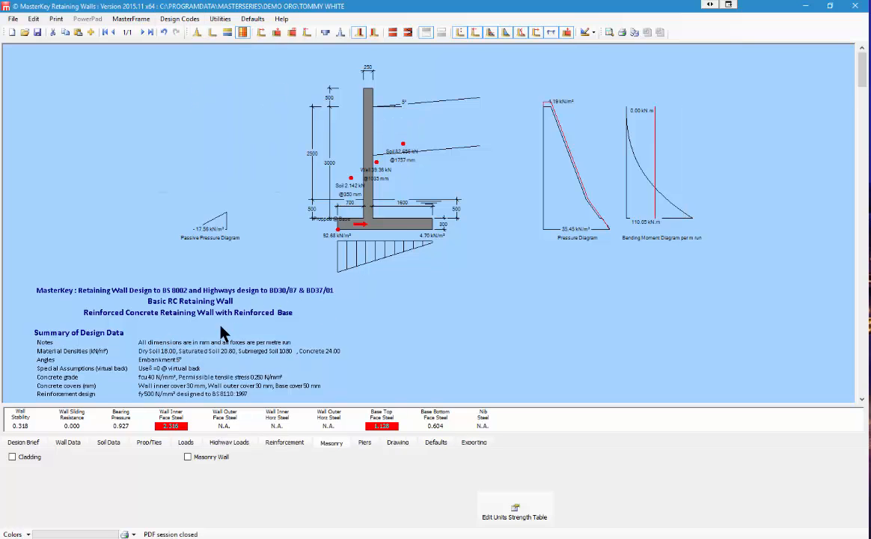
scroll(202, 336, down, 5)
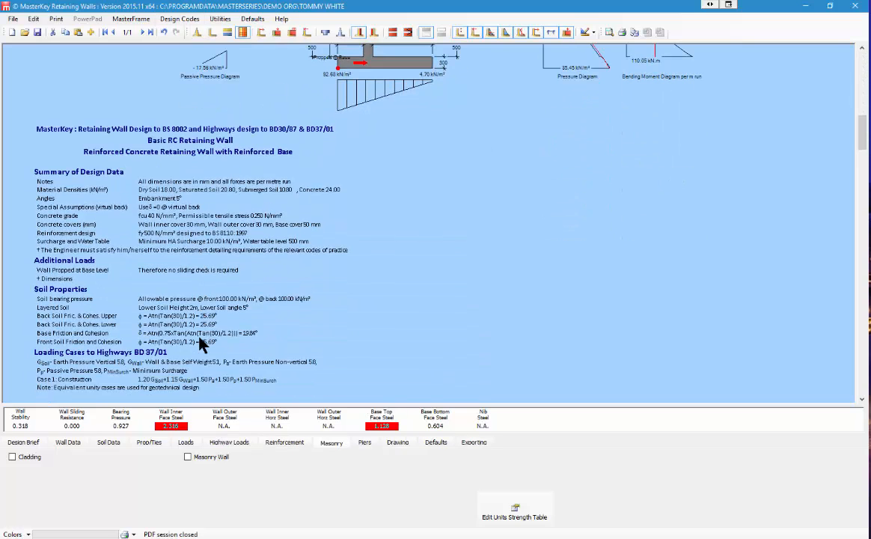
scroll(202, 342, down, 4)
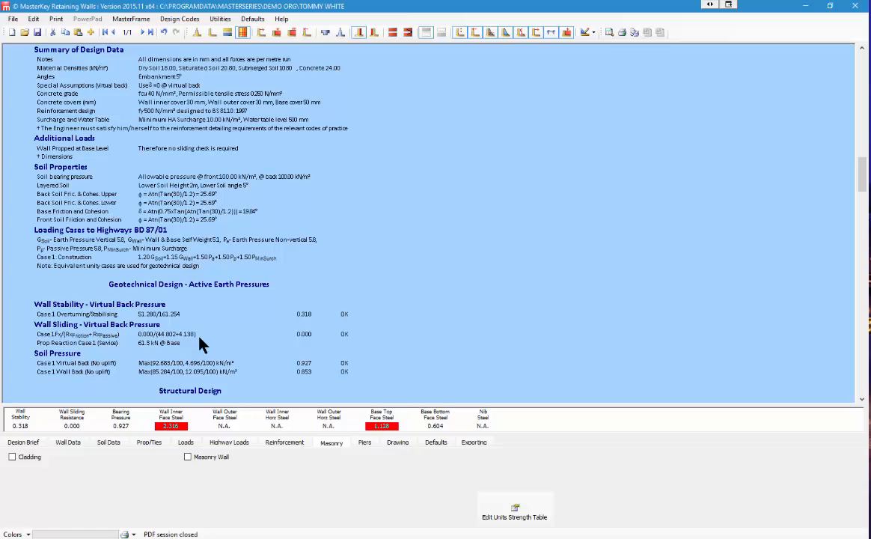
scroll(157, 286, down, 1)
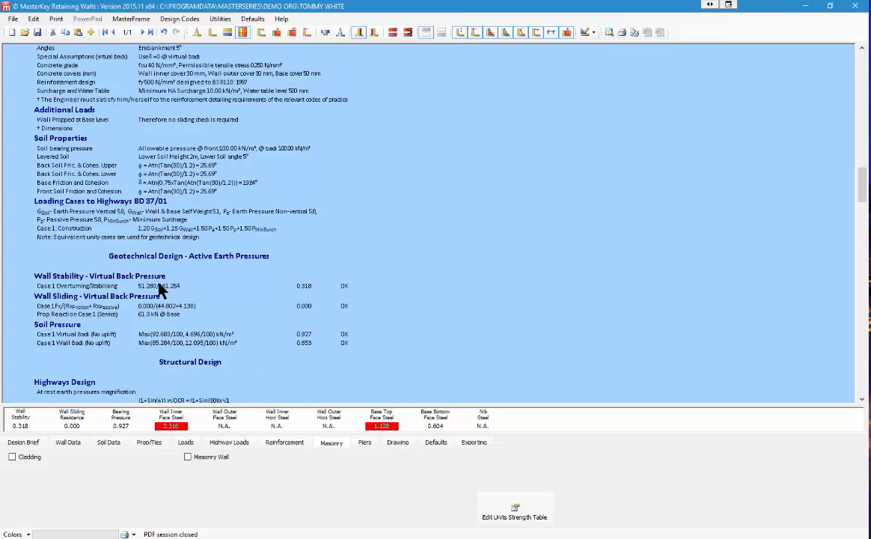
scroll(153, 292, down, 3)
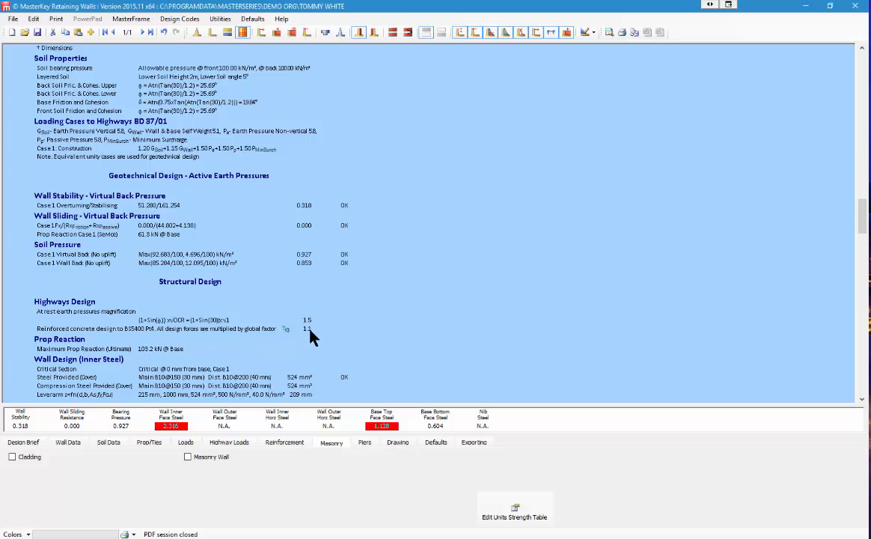
scroll(285, 335, up, 15)
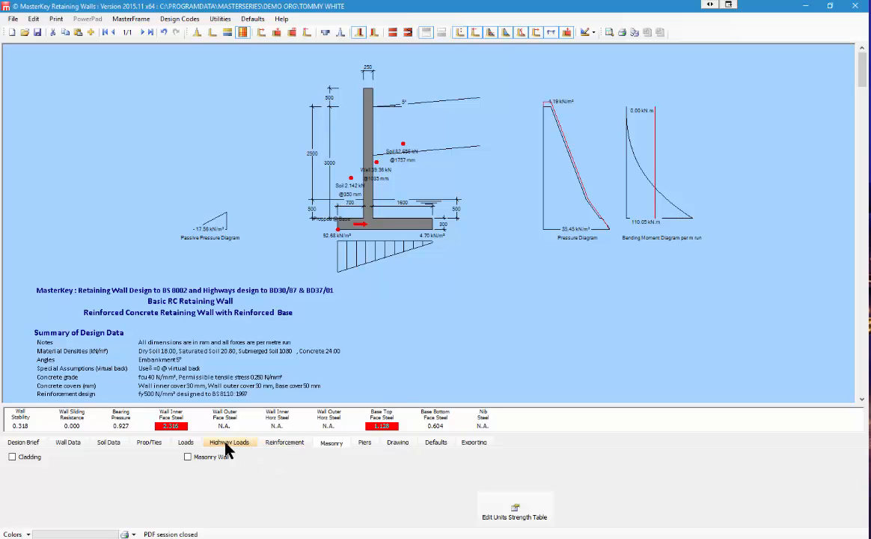
Step: Display the Highway Loads inputs with BD 37/01 combination factors
click(226, 444)
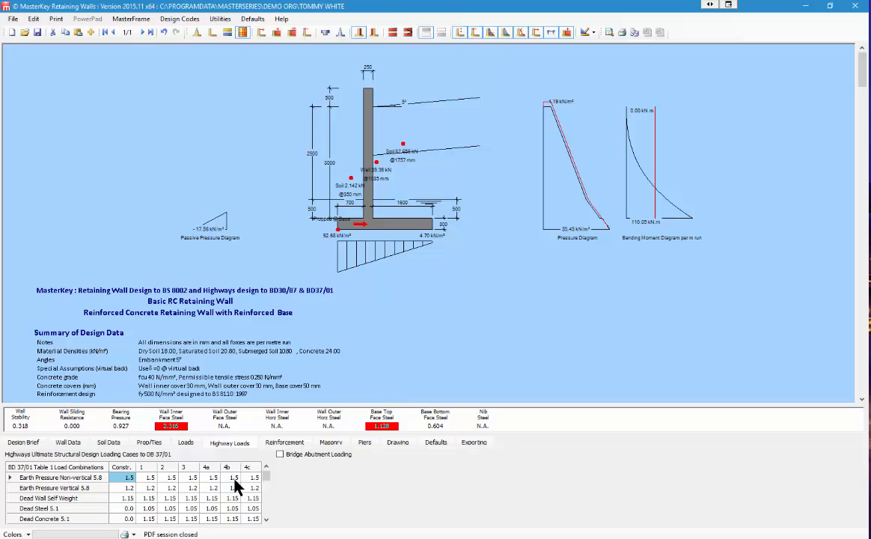
Step: Add line loads: Load 1 at 900 mm, Load 2 at 3600 mm of 10 kN, HA type
click(187, 444)
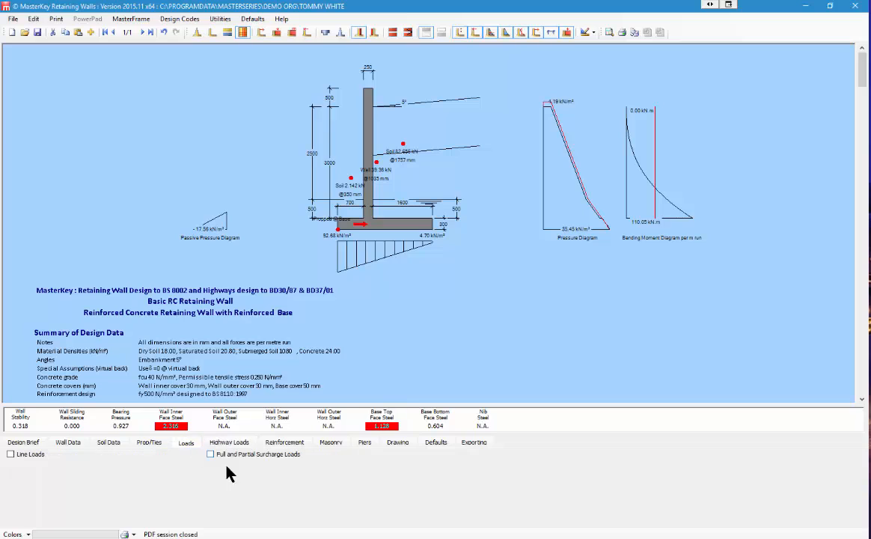
click(20, 456)
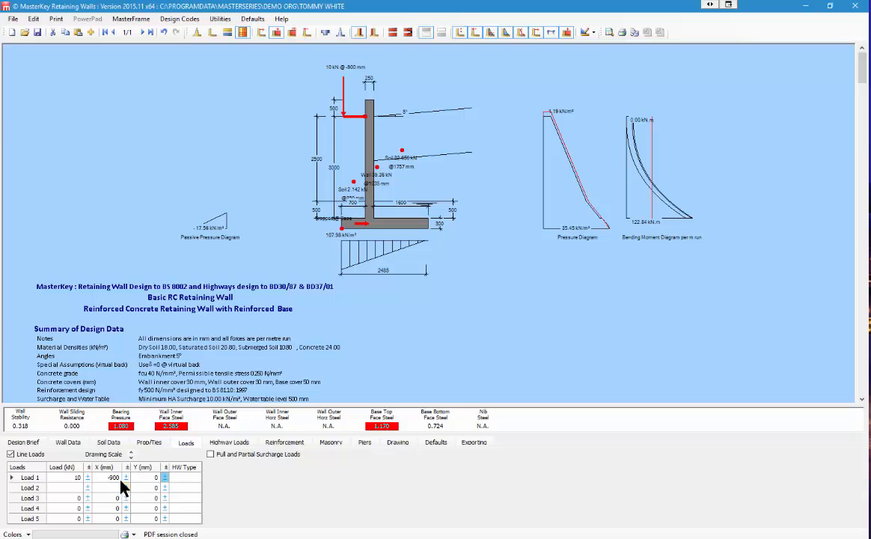
click(104, 478)
text(900)
key(Return)
key(Down)
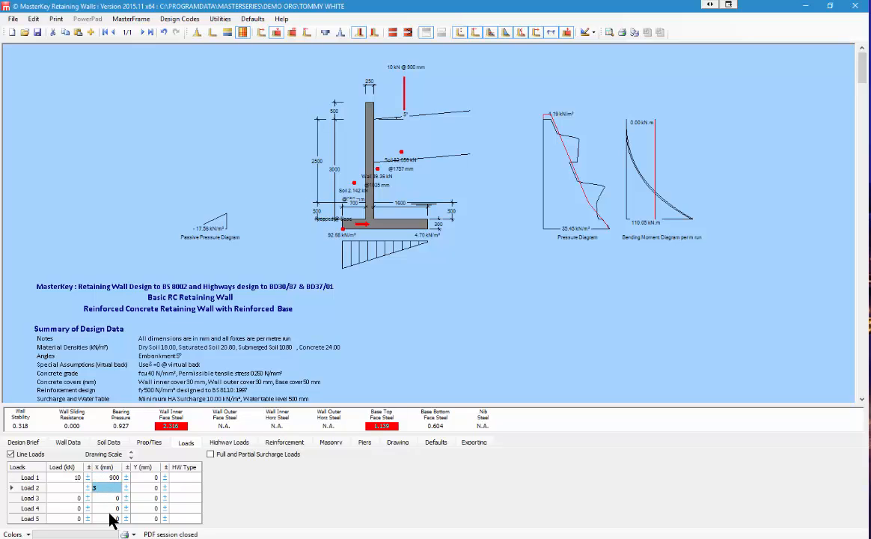
click(69, 491)
text(1)
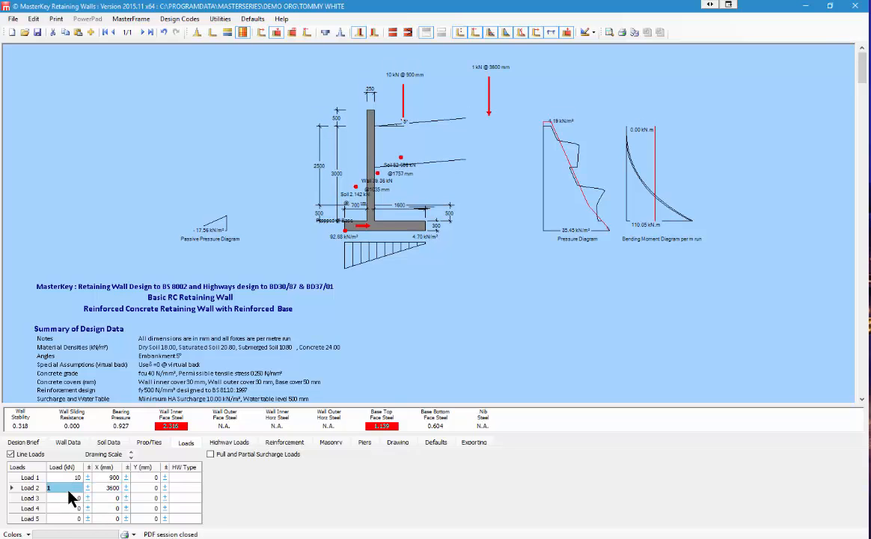
text(0)
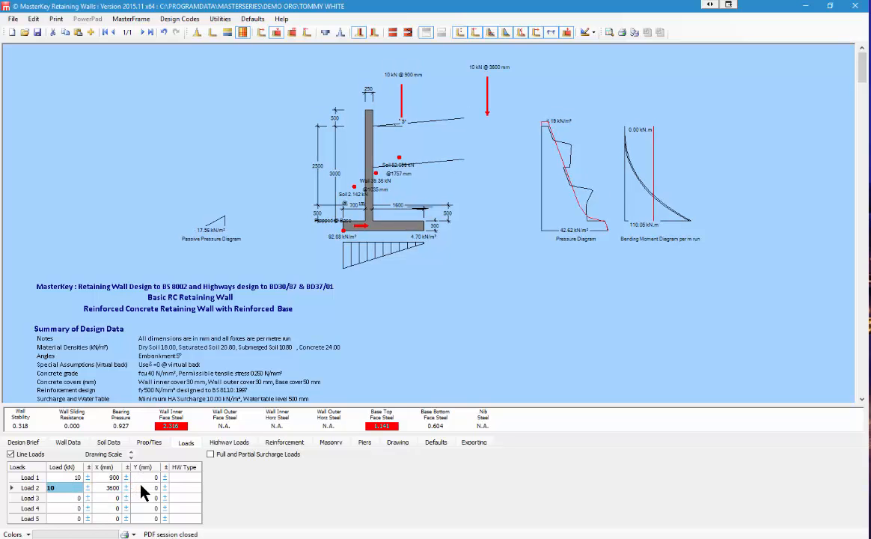
click(194, 478)
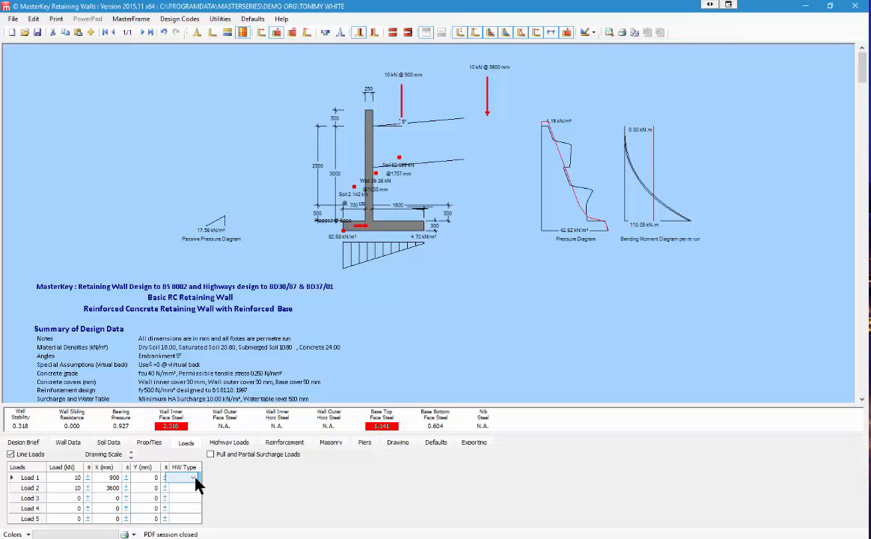
click(194, 478)
click(198, 488)
click(181, 500)
Step: Try full and partial surcharge loads, then switch off both surcharge and line loads
click(211, 455)
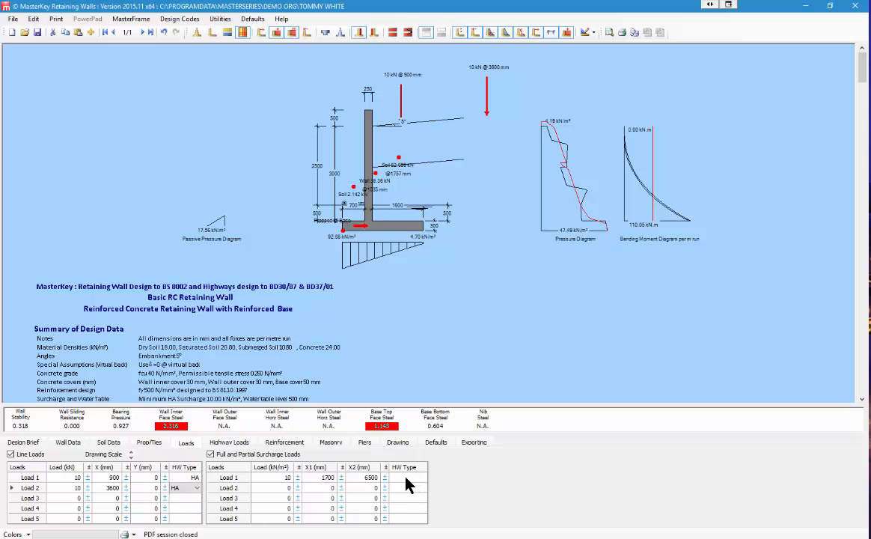
click(423, 478)
click(423, 477)
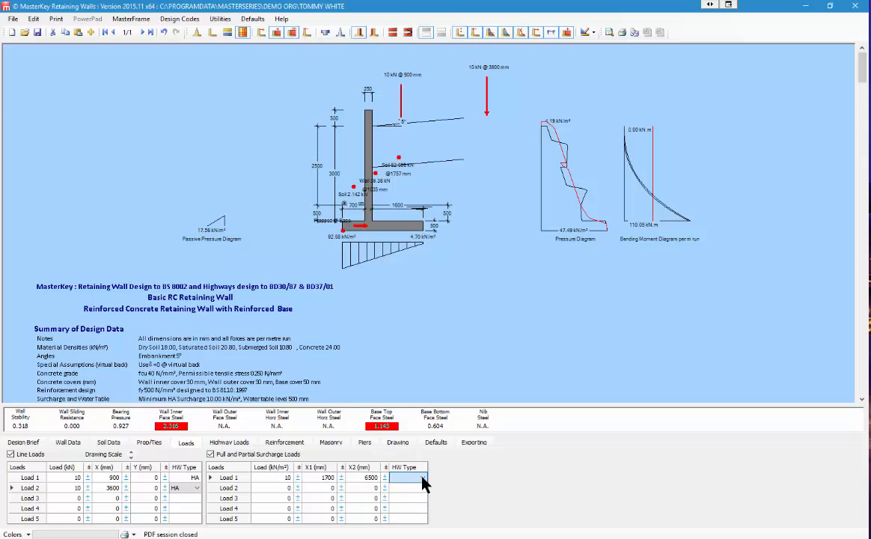
click(210, 455)
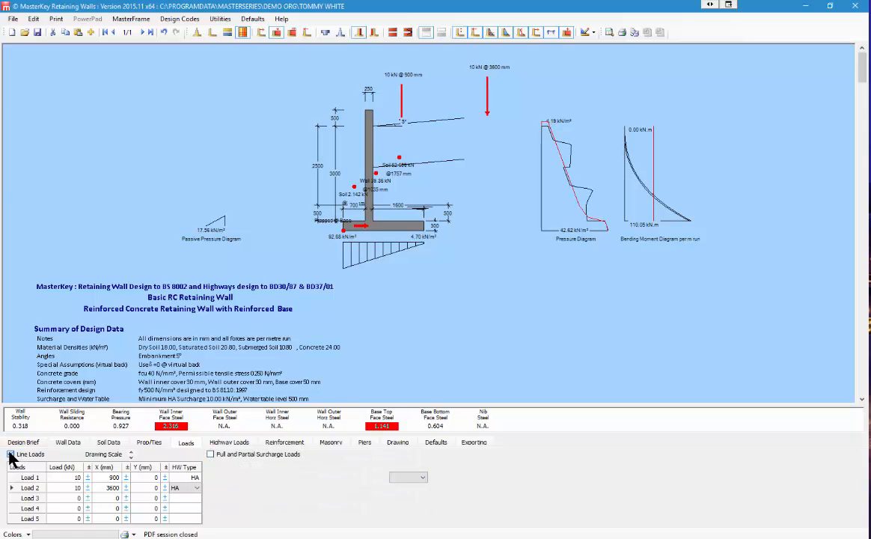
click(11, 454)
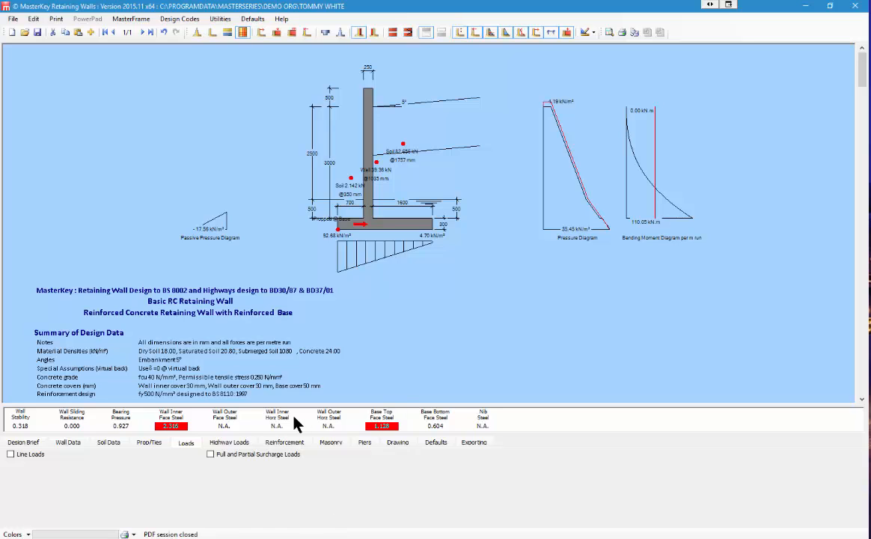
Step: Enable bridge abutment loading and inspect the load type choices for Load 1
click(221, 444)
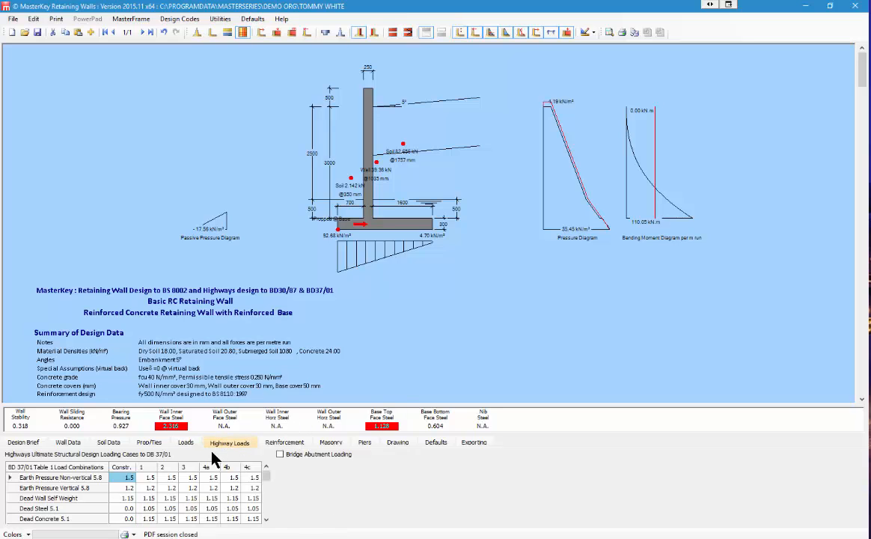
click(281, 455)
click(335, 479)
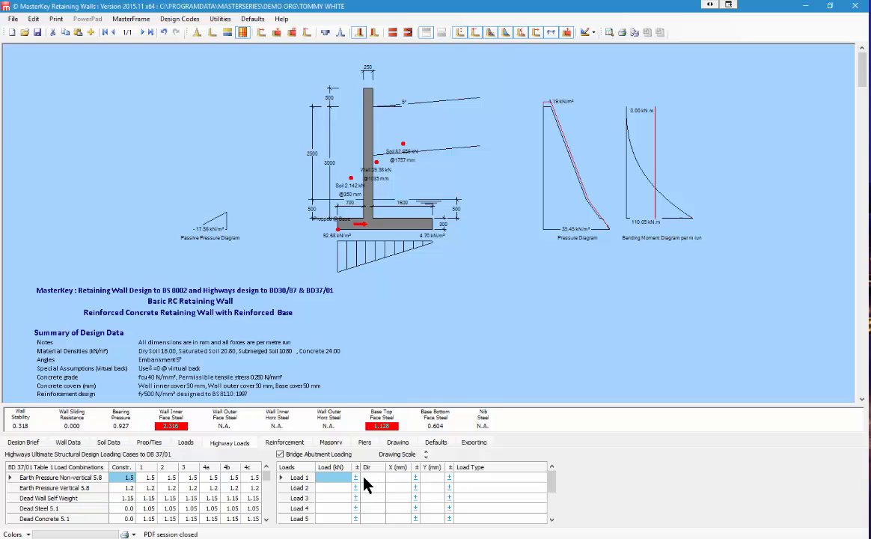
click(544, 480)
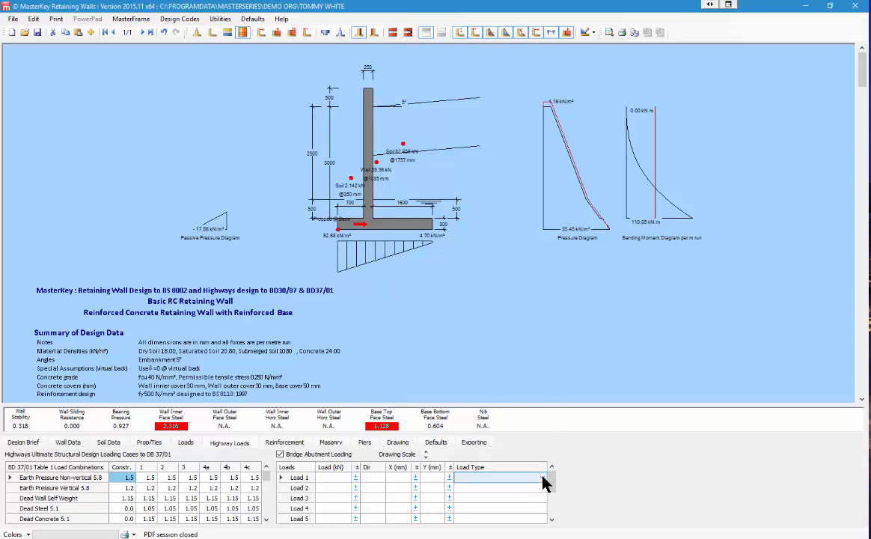
click(544, 480)
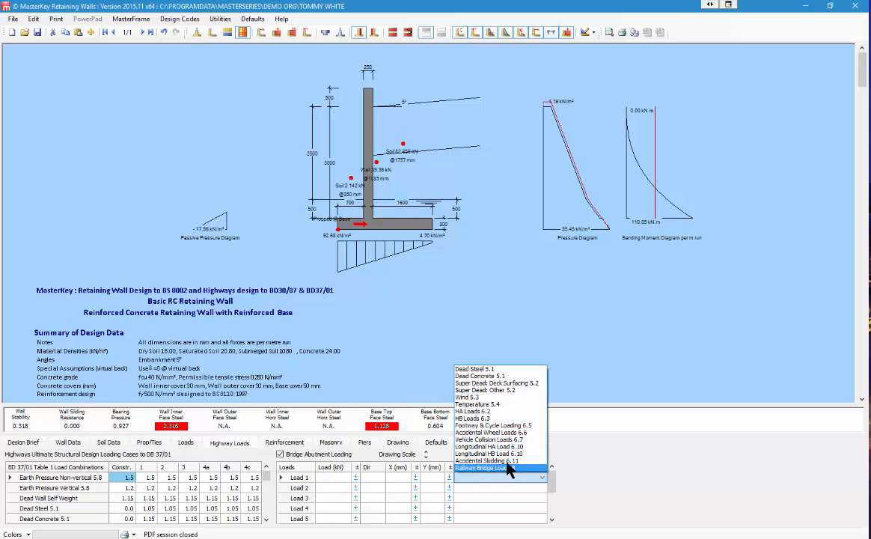
click(628, 473)
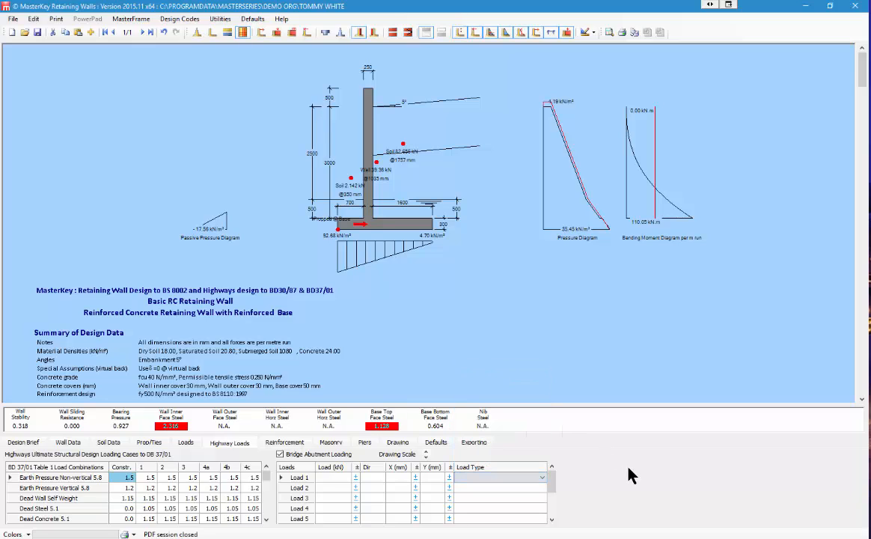
Step: Define abutment Load 1 as 500 kN in dY at X 400 mm, type HA Loads 6.2
click(333, 478)
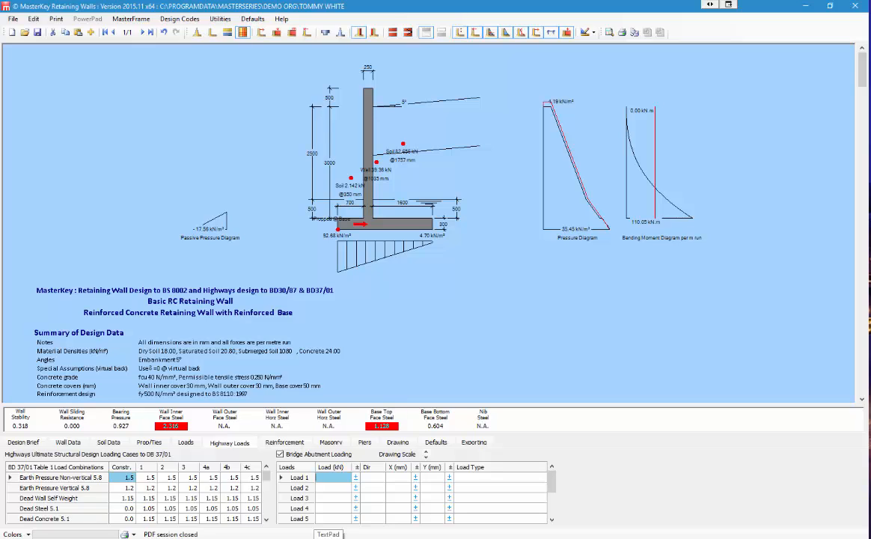
text(500)
key(Tab)
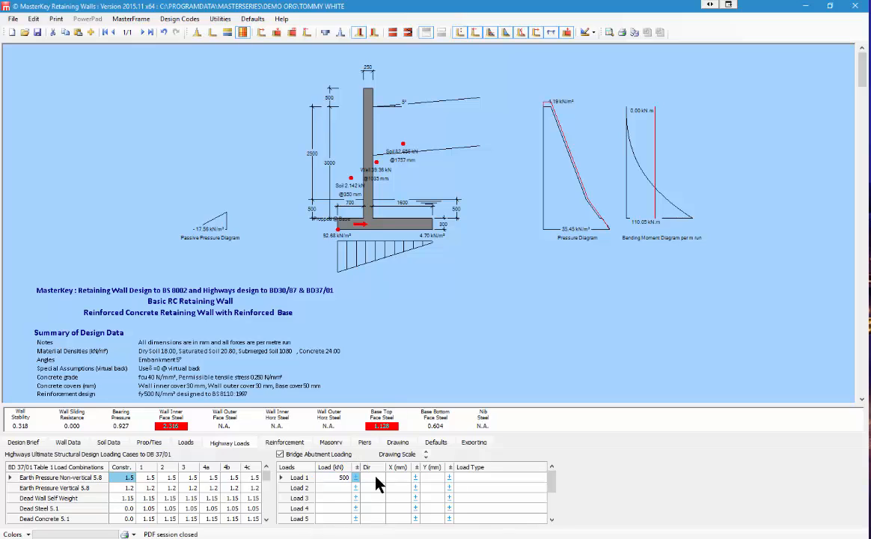
click(381, 479)
click(376, 496)
click(403, 481)
text(400)
click(498, 479)
click(541, 478)
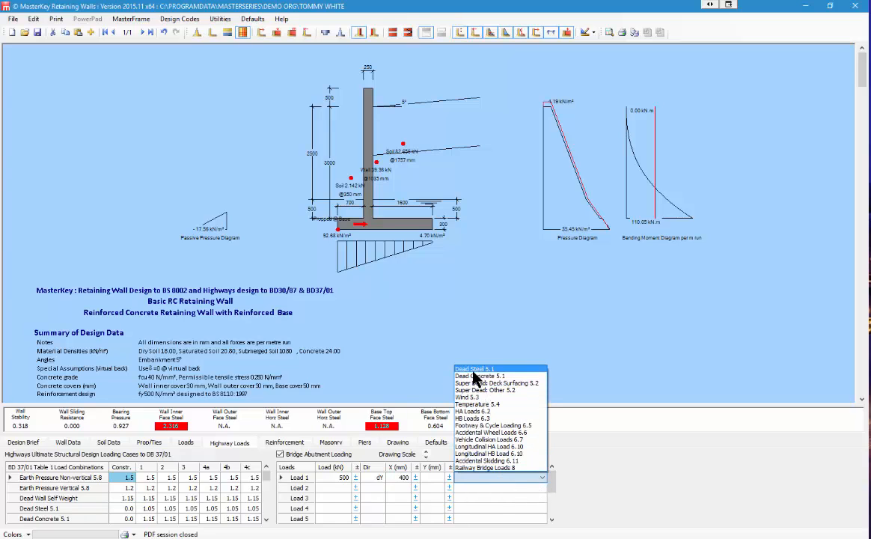
click(476, 410)
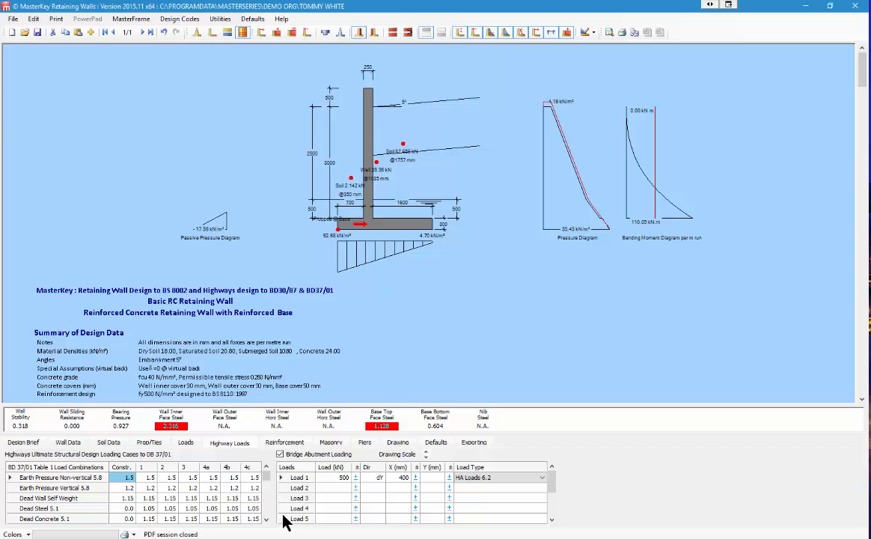
Step: Scroll through the report's geotechnical and structural highways design checks
scroll(186, 340, down, 10)
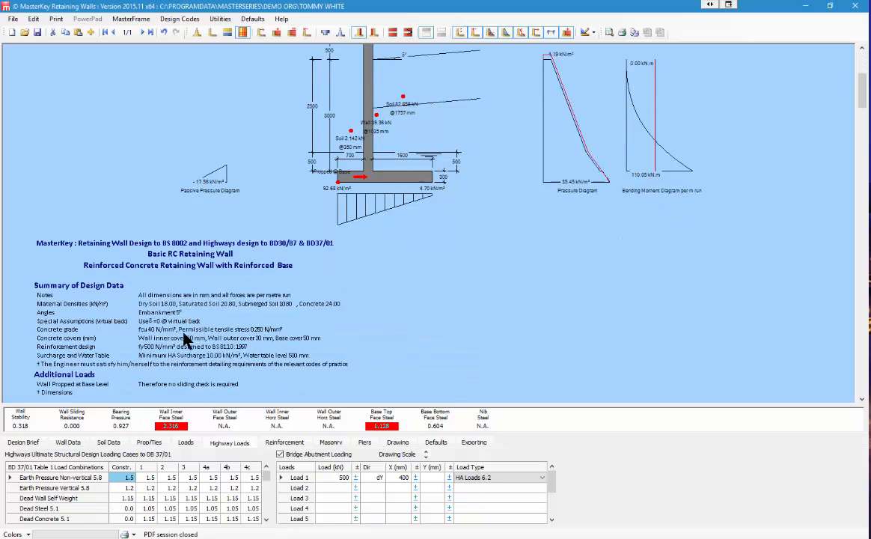
scroll(146, 297, down, 1)
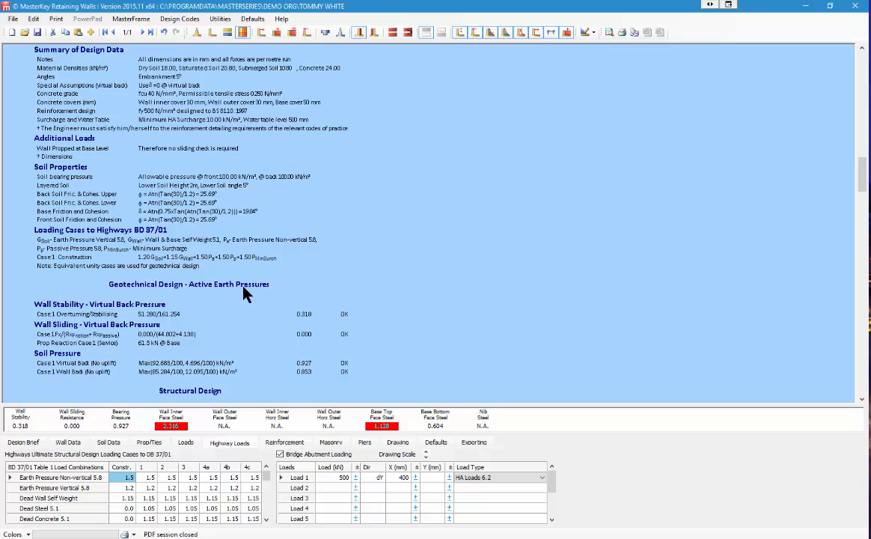
scroll(243, 292, down, 5)
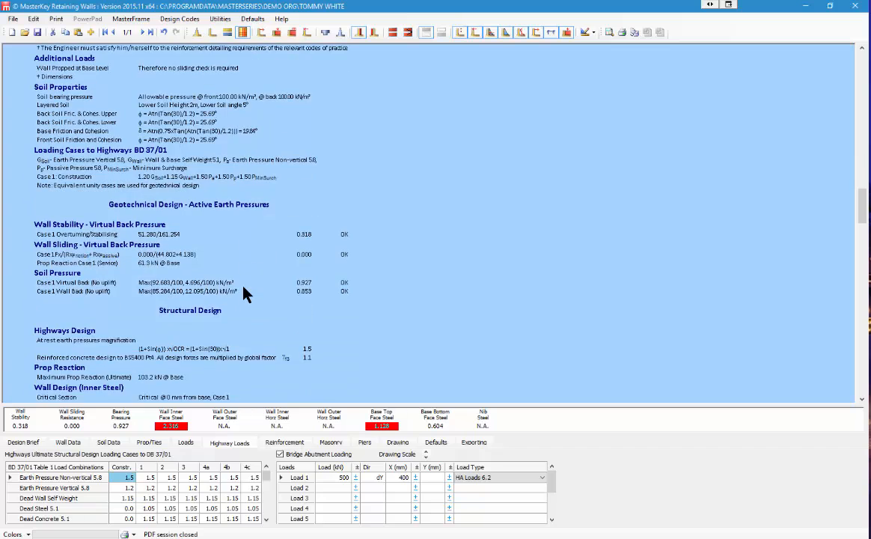
scroll(32, 311, down, 3)
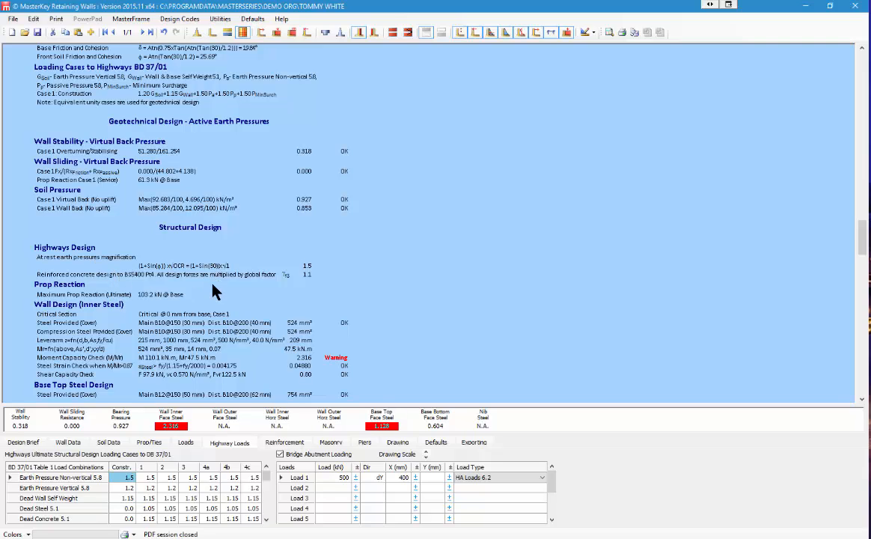
scroll(165, 308, down, 2)
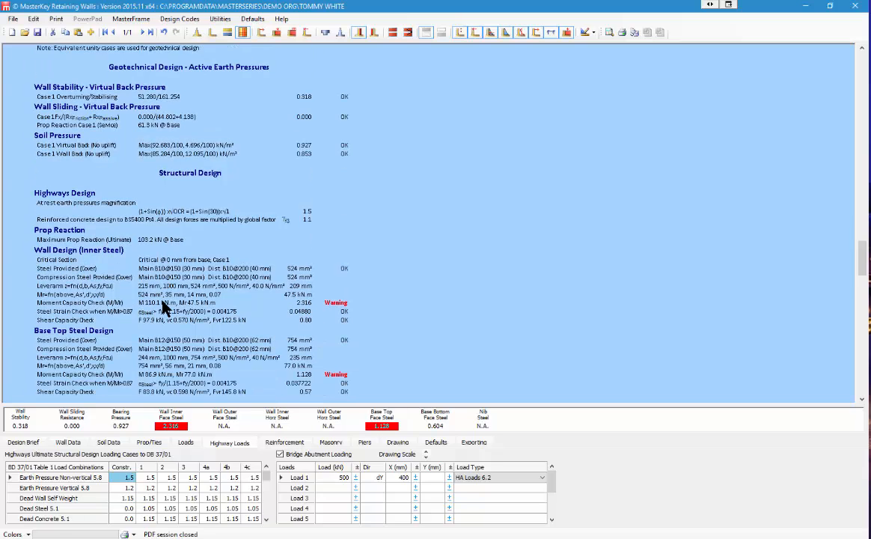
scroll(165, 308, down, 1)
scroll(164, 308, down, 1)
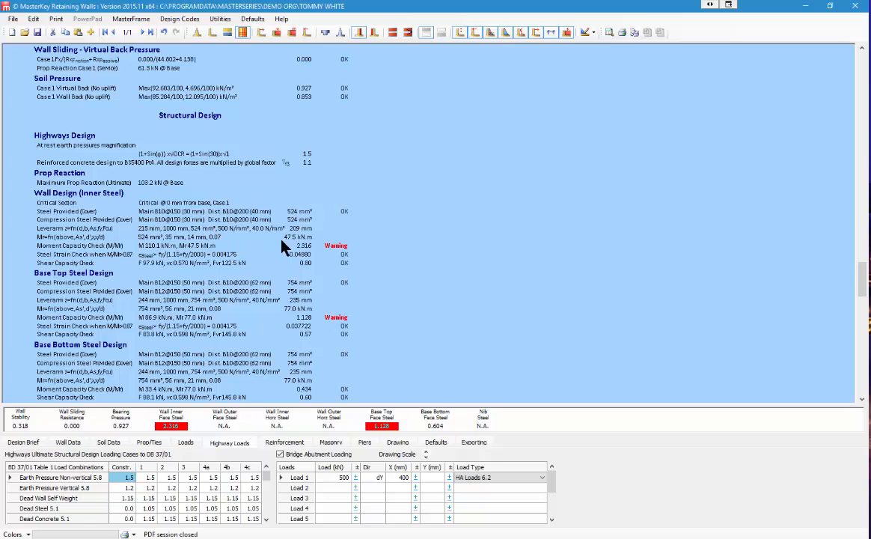
scroll(284, 299, down, 3)
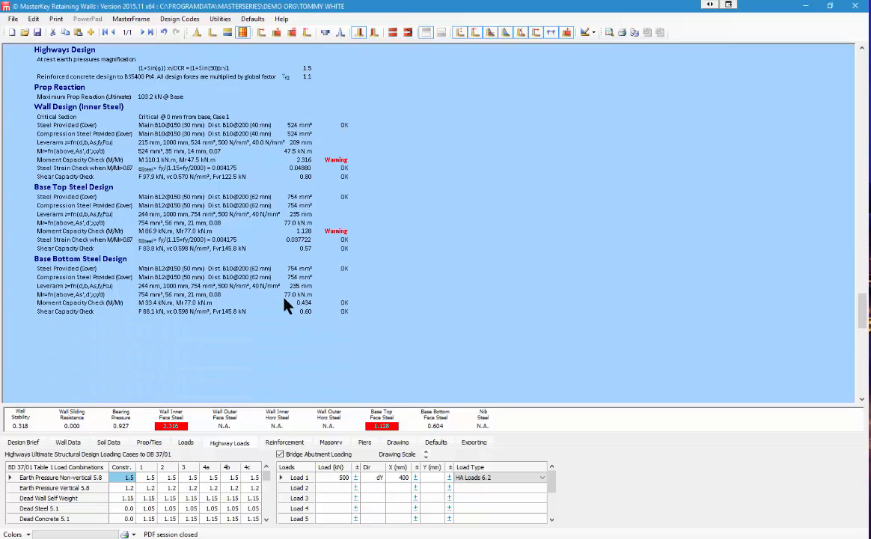
scroll(260, 299, up, 6)
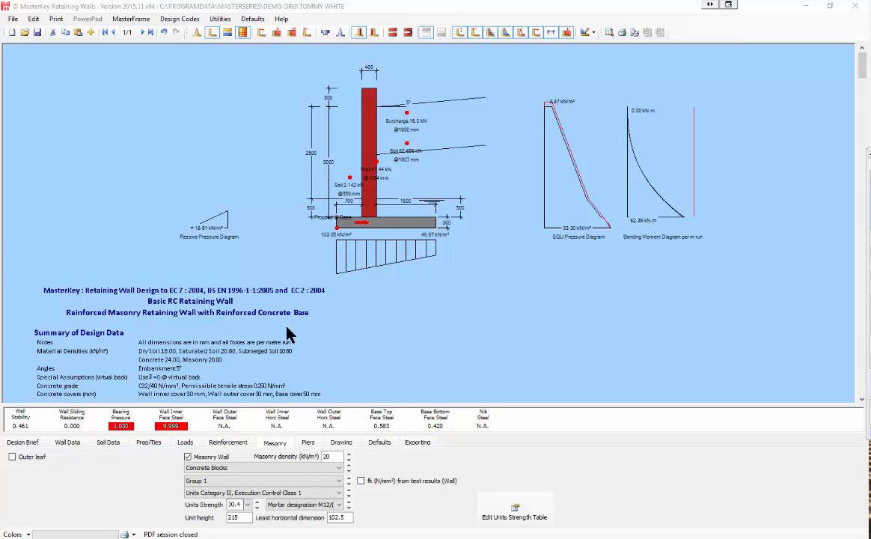
Step: Switch the wall from masonry to reinforced concrete and set the stem thickness to 300 mm
click(188, 457)
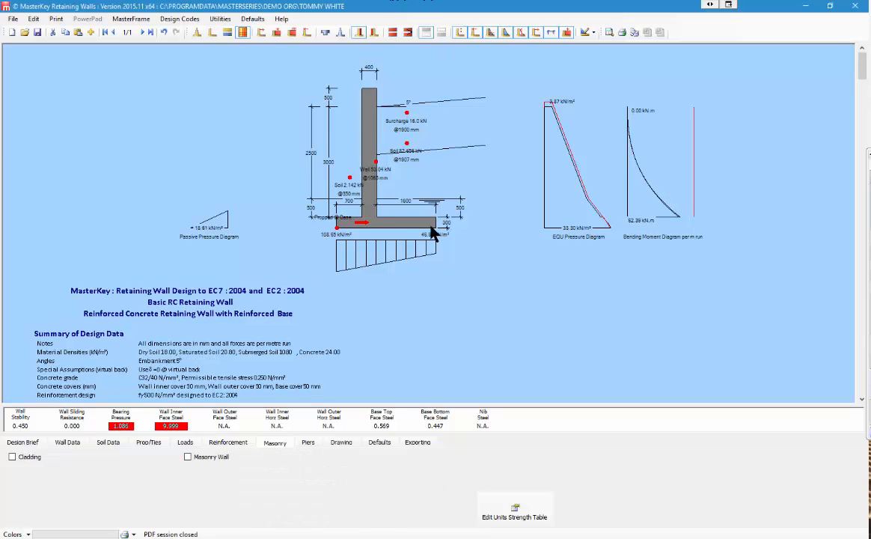
click(67, 443)
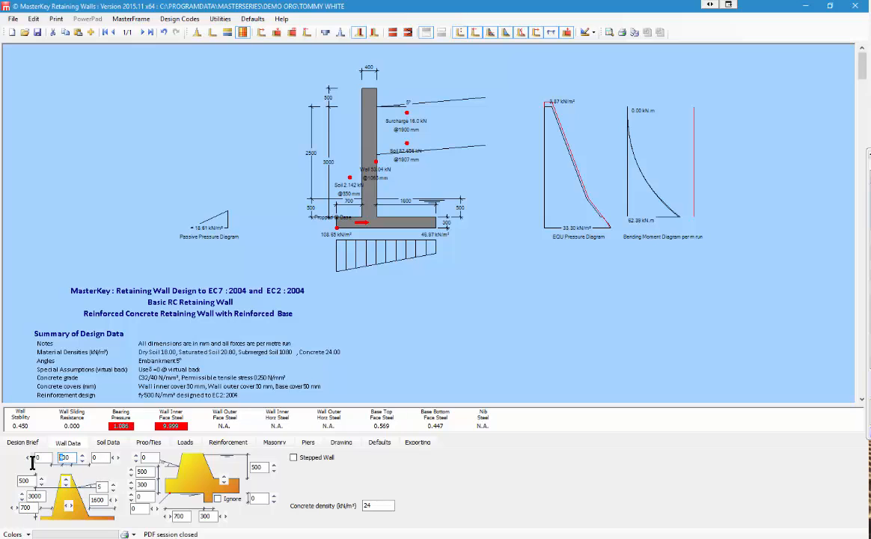
text(3)
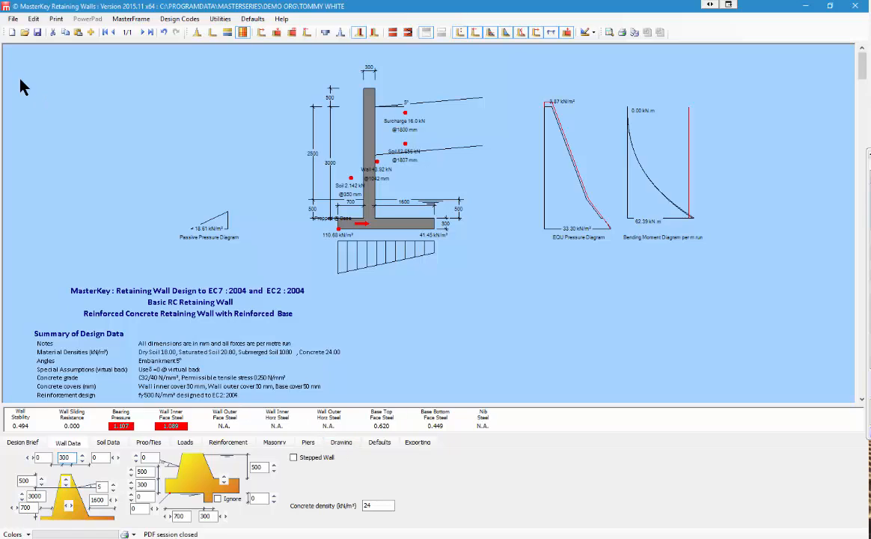
click(57, 21)
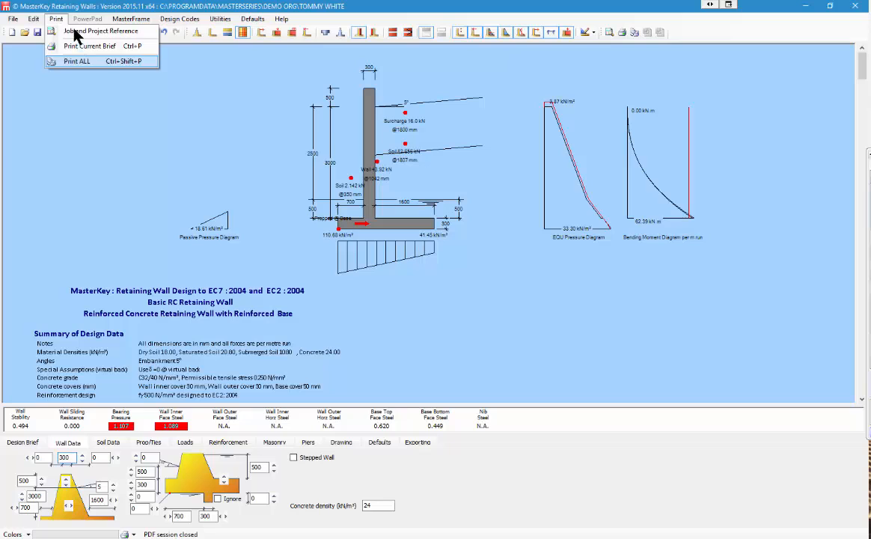
Step: Print the current brief to PDF, saving it as document.pdf over the existing file
click(84, 46)
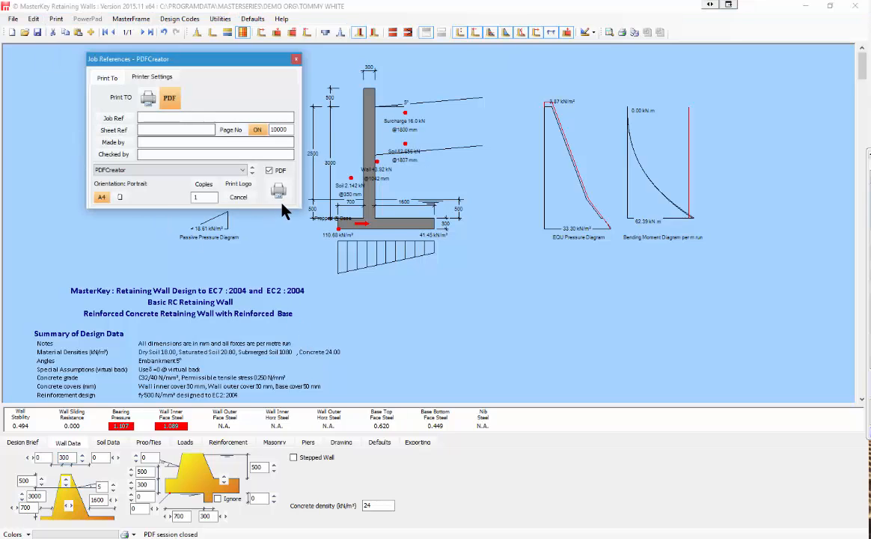
click(278, 193)
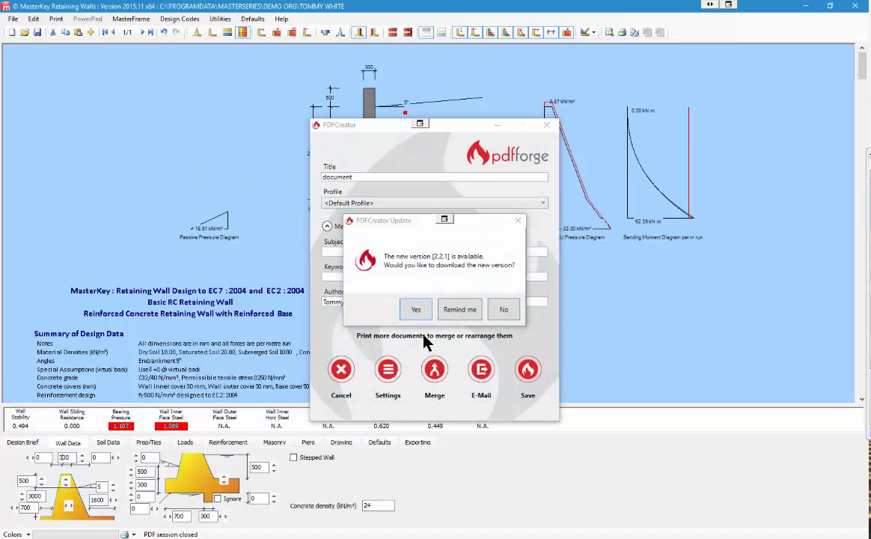
click(504, 309)
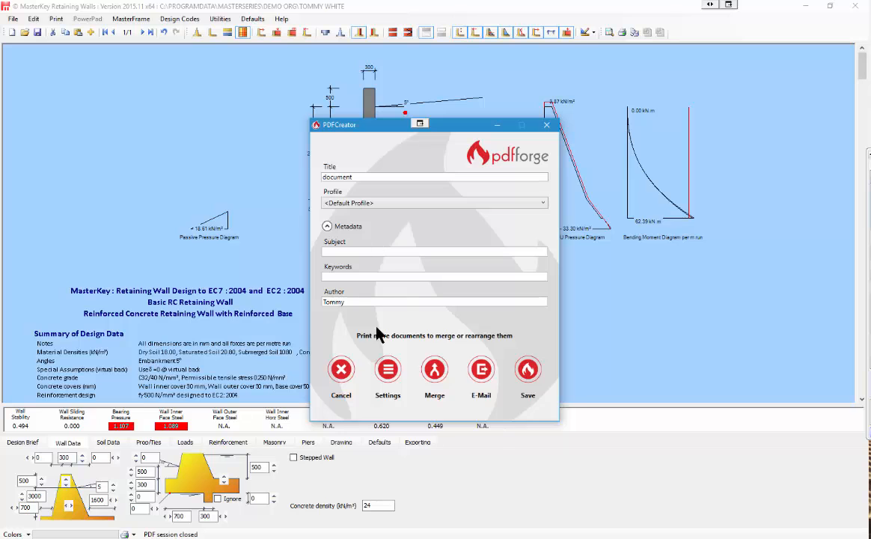
click(528, 370)
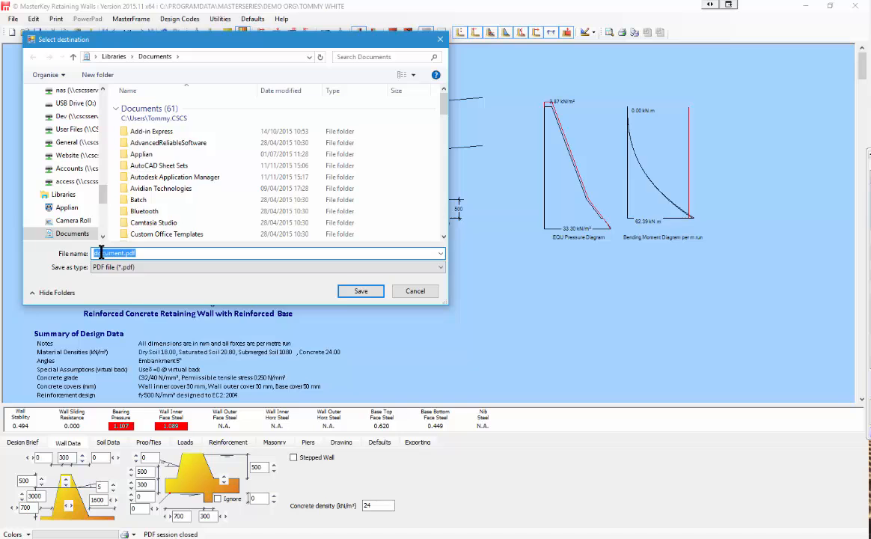
click(359, 293)
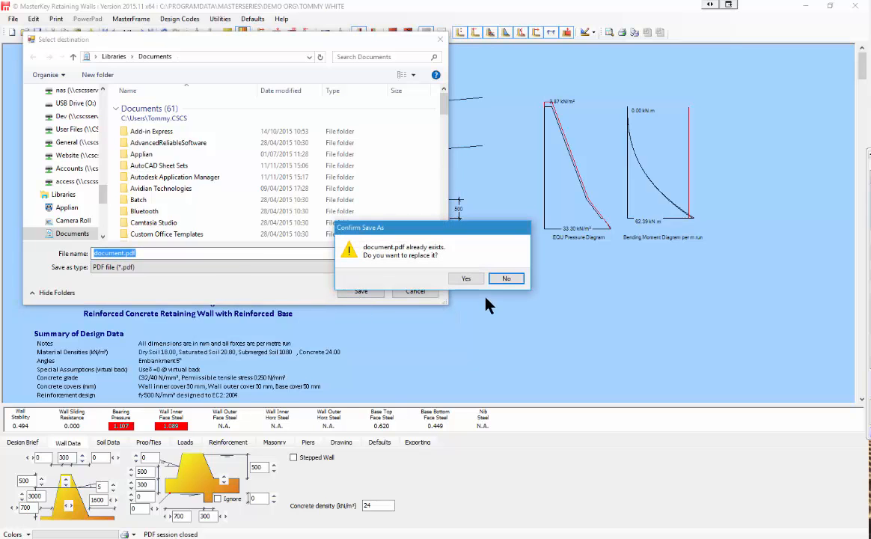
click(465, 278)
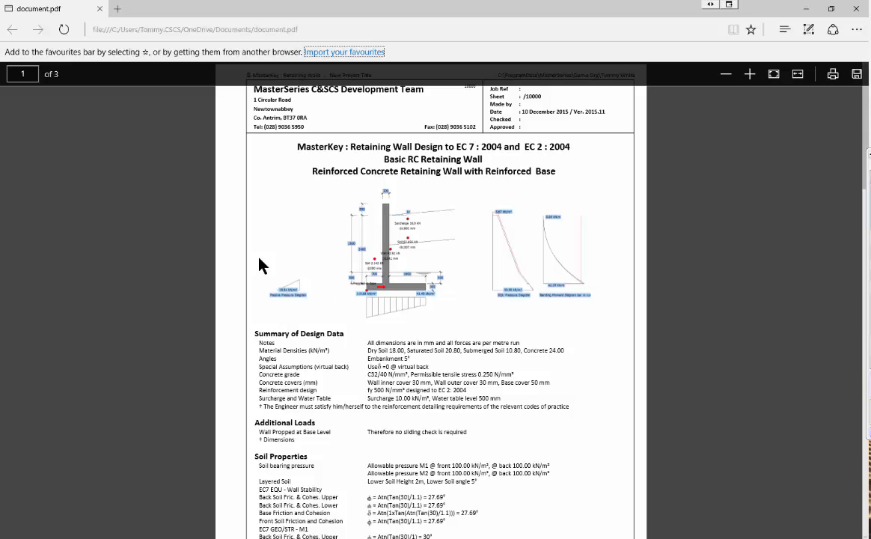
Step: Scroll through the three-page document.pdf report, then close Edge
scroll(405, 238, down, 10)
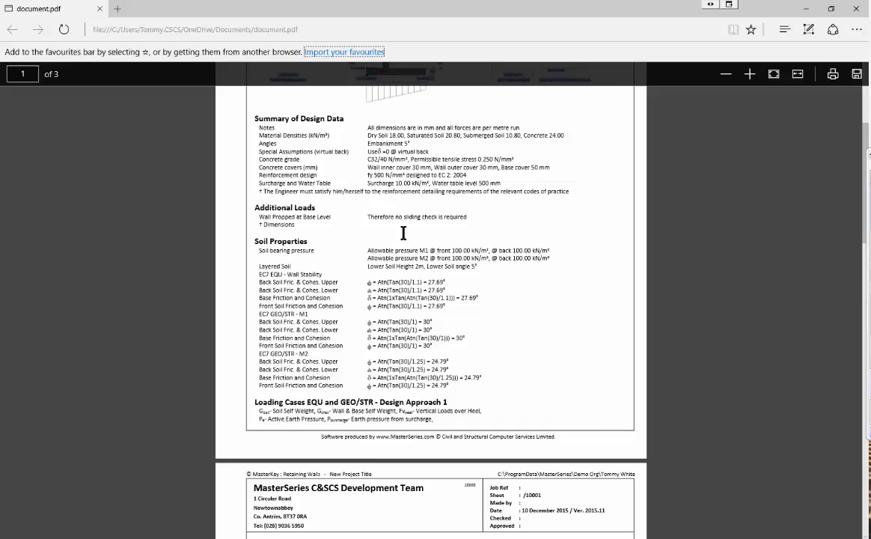
scroll(403, 233, down, 10)
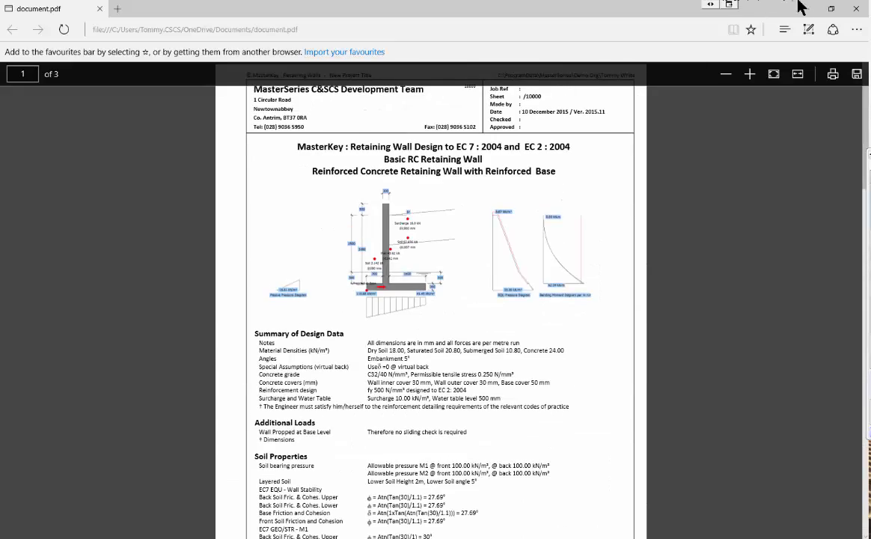
click(855, 9)
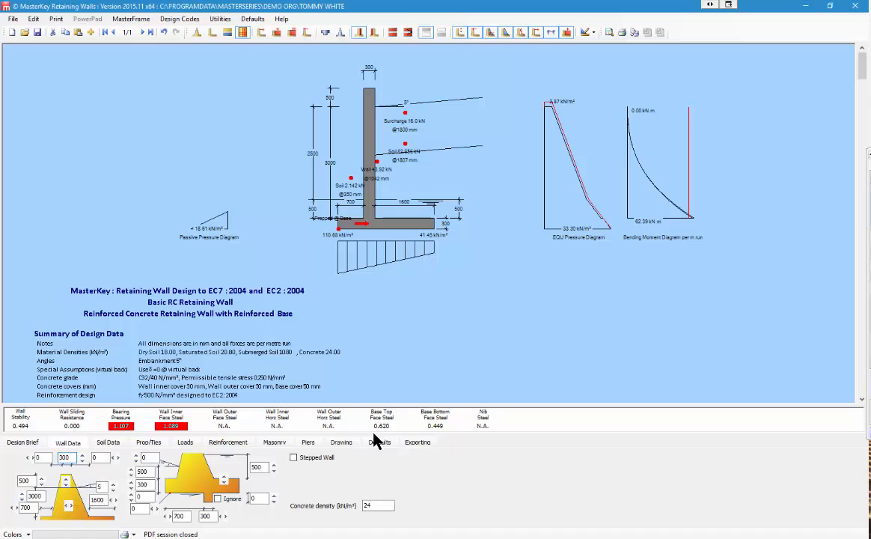
Step: Show the Exporting settings and keep U-Bar & Straights as the wall reinforcement style
click(417, 444)
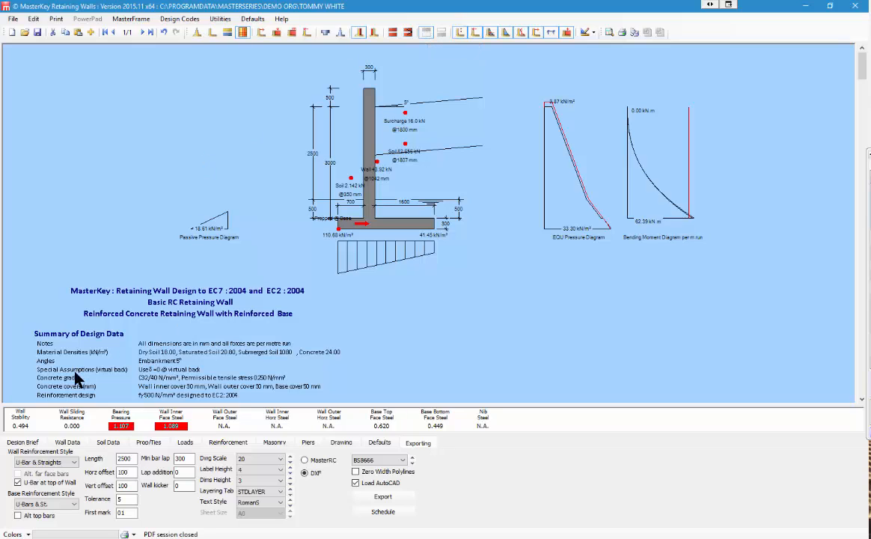
click(41, 464)
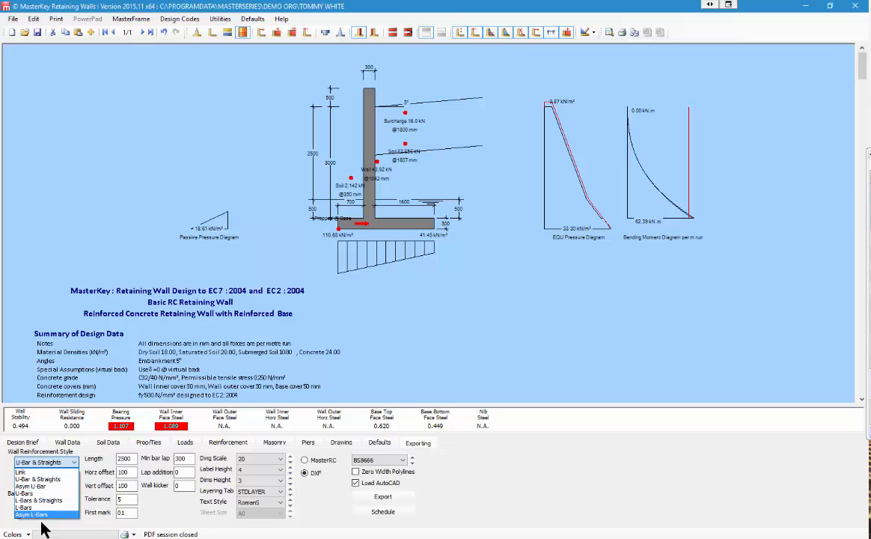
click(40, 480)
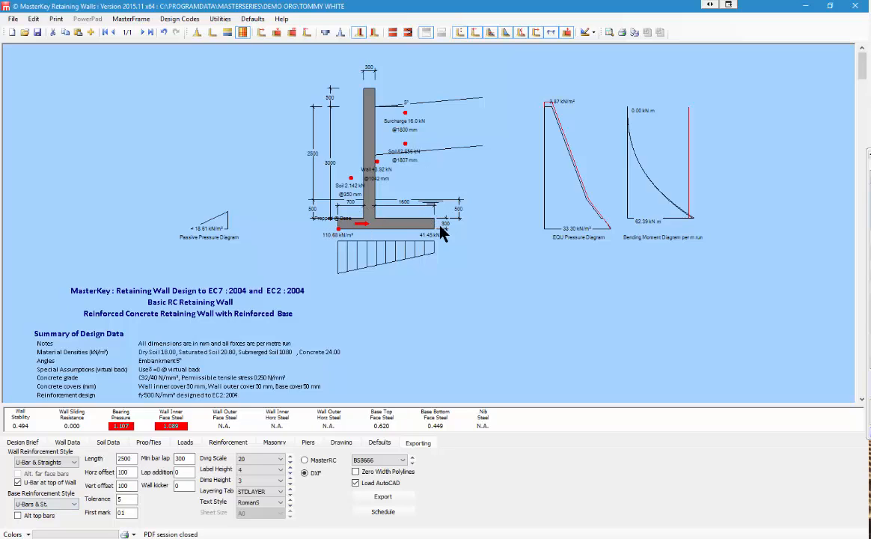
Step: Keep U-Bars & St. base, set length 7500 and kicker 150, and export DXF over RetainingWall.DXF
click(74, 504)
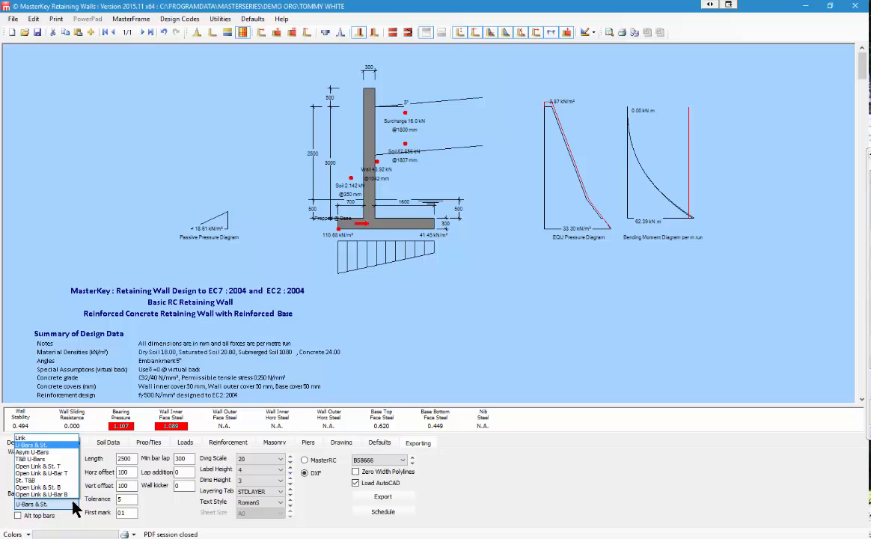
click(36, 446)
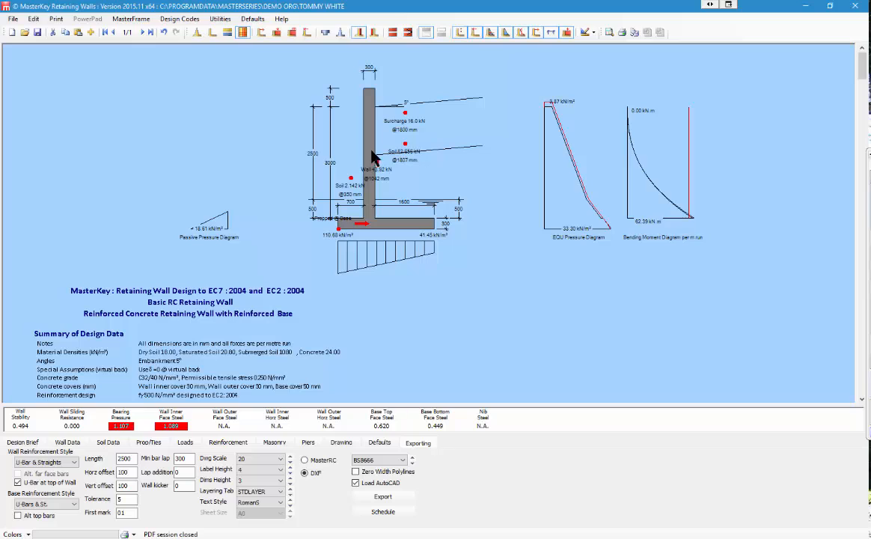
click(125, 458)
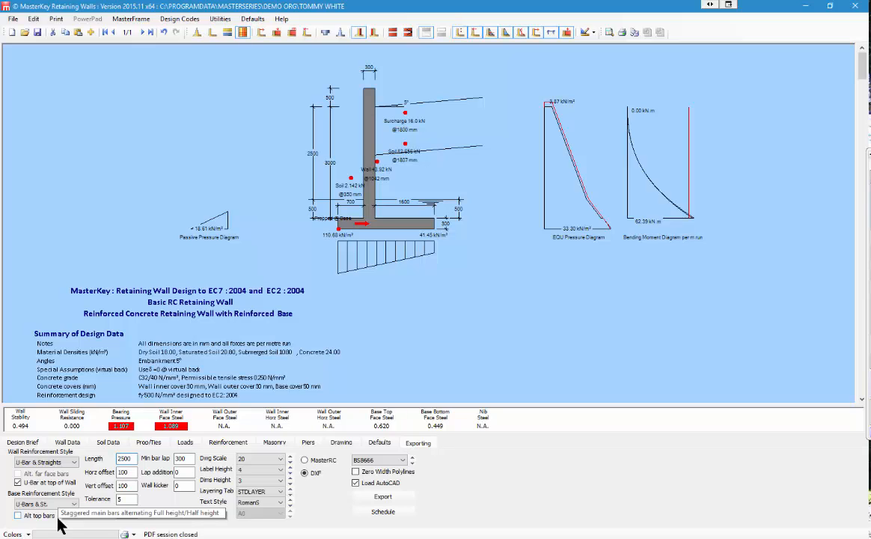
text(7)
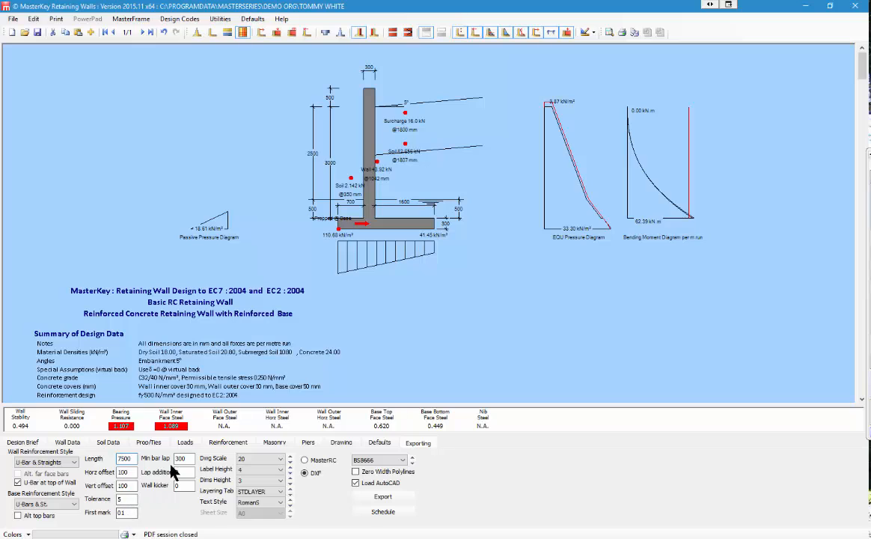
click(180, 485)
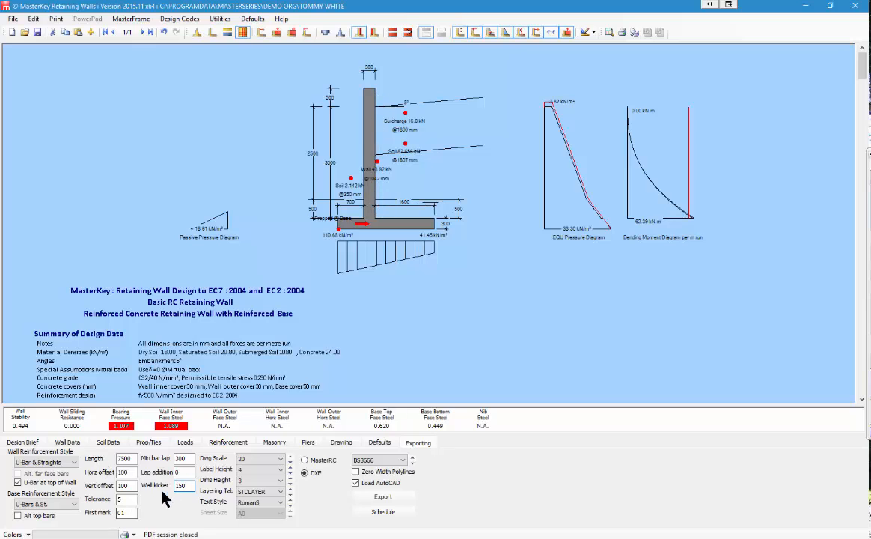
click(382, 498)
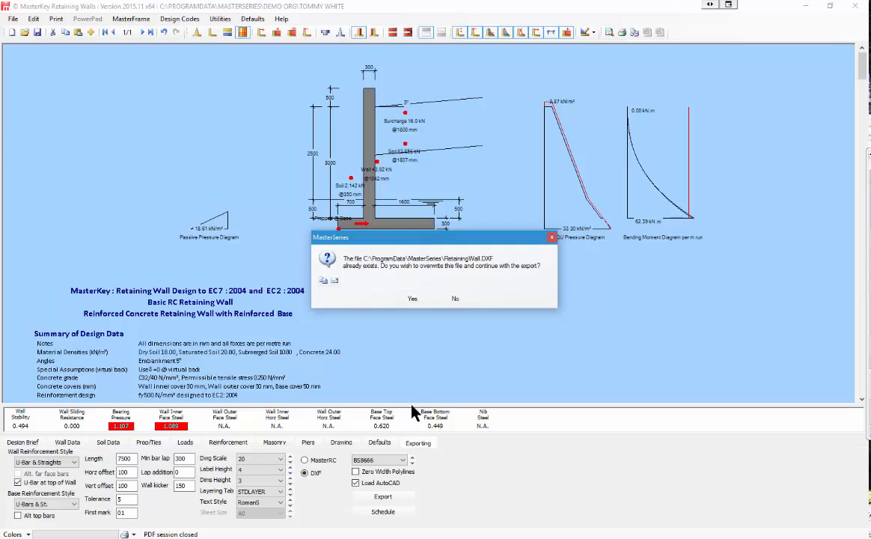
click(410, 298)
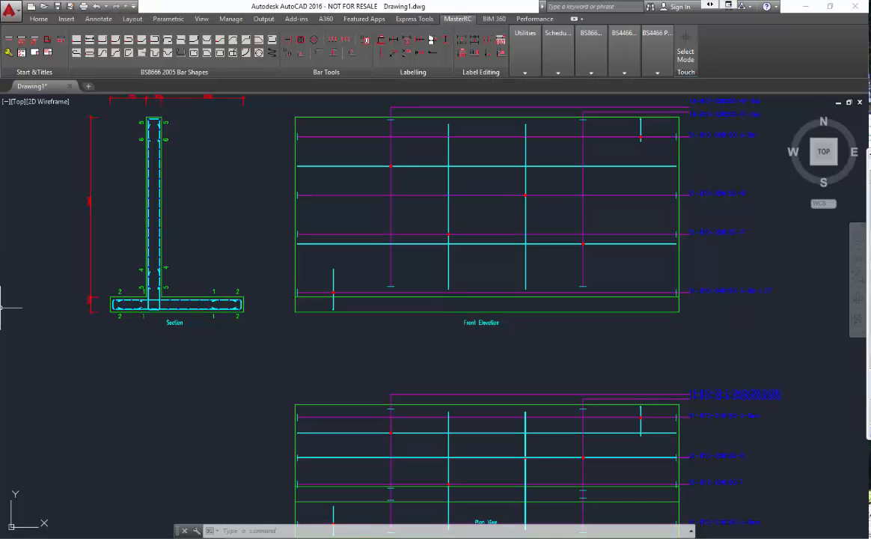
Step: Zoom around the exported section, front elevation and plan views of the wall reinforcement
scroll(192, 129, up, 4)
scroll(192, 129, down, 3)
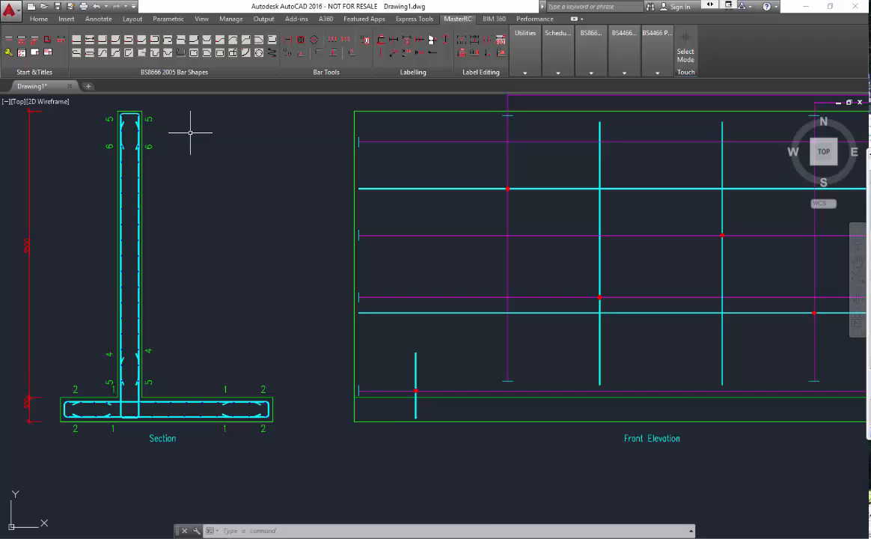
scroll(70, 243, up, 5)
scroll(83, 245, down, 1)
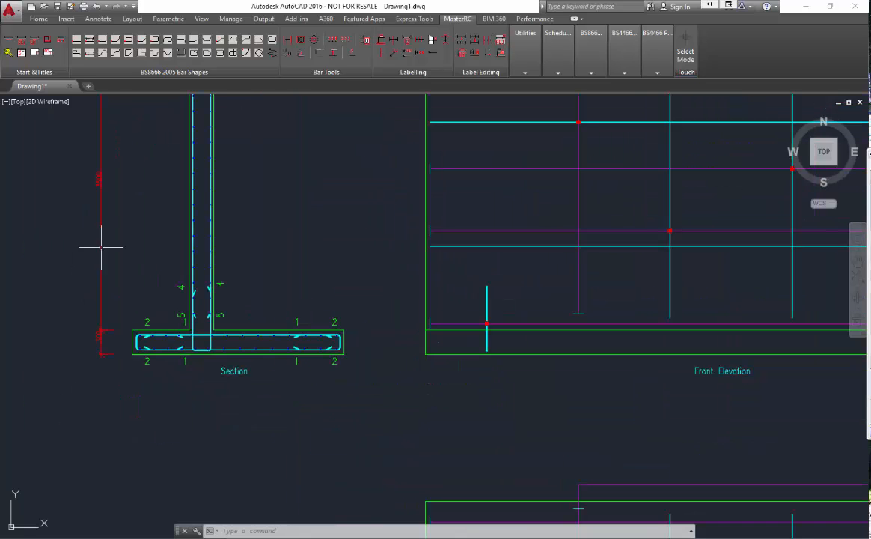
scroll(365, 243, down, 2)
scroll(583, 232, down, 2)
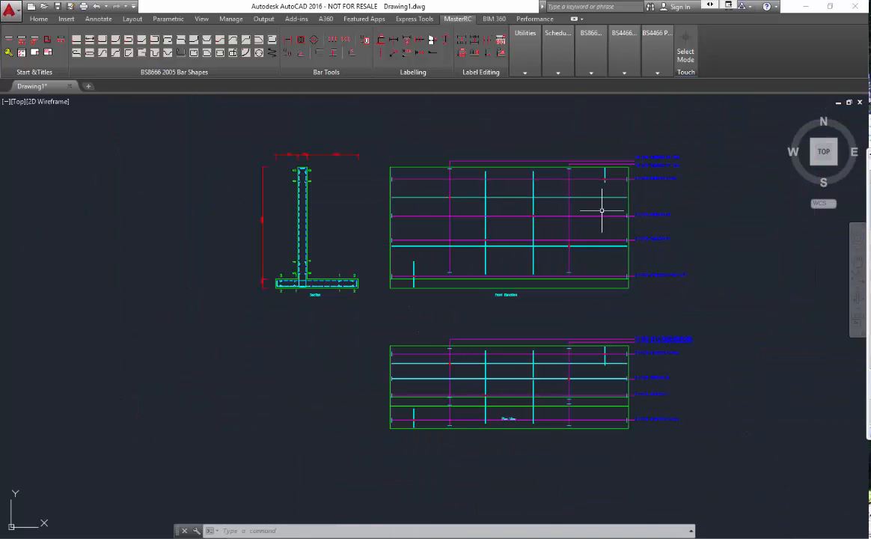
scroll(602, 208, up, 4)
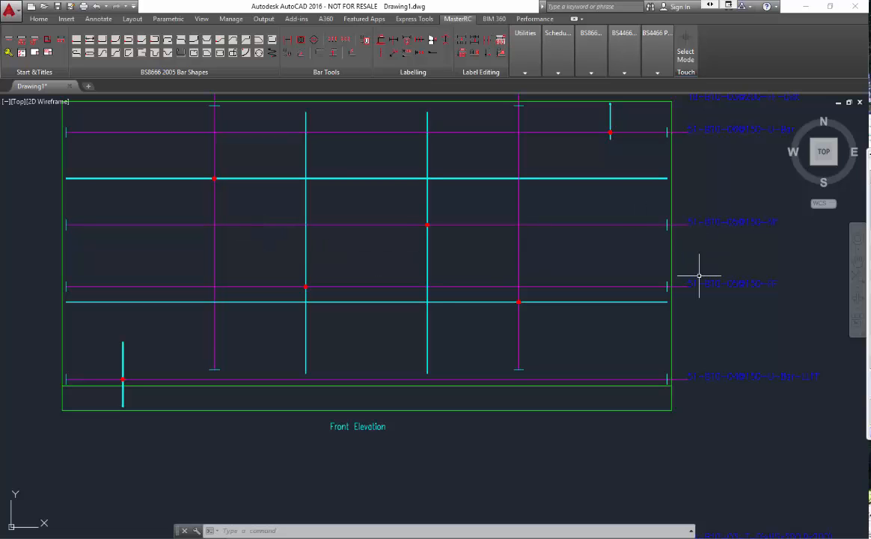
scroll(404, 266, down, 4)
scroll(473, 406, up, 4)
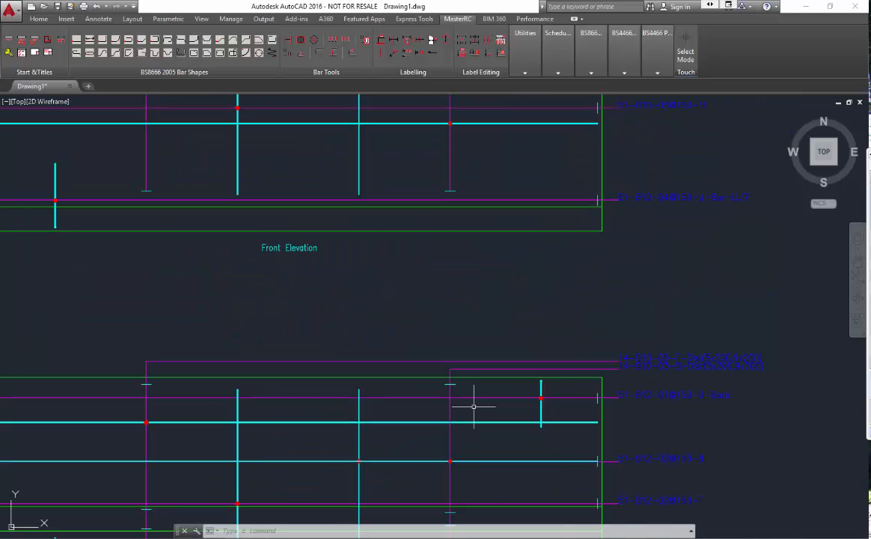
scroll(474, 406, down, 4)
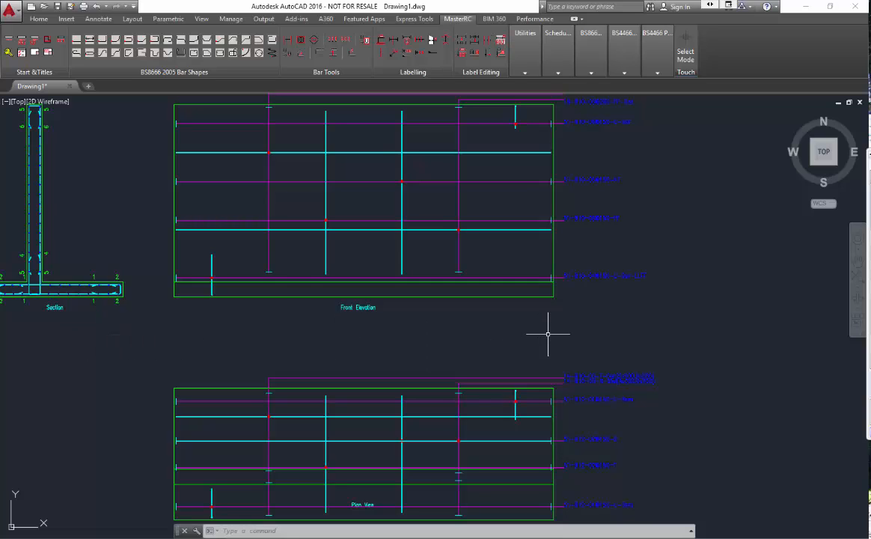
scroll(548, 334, down, 6)
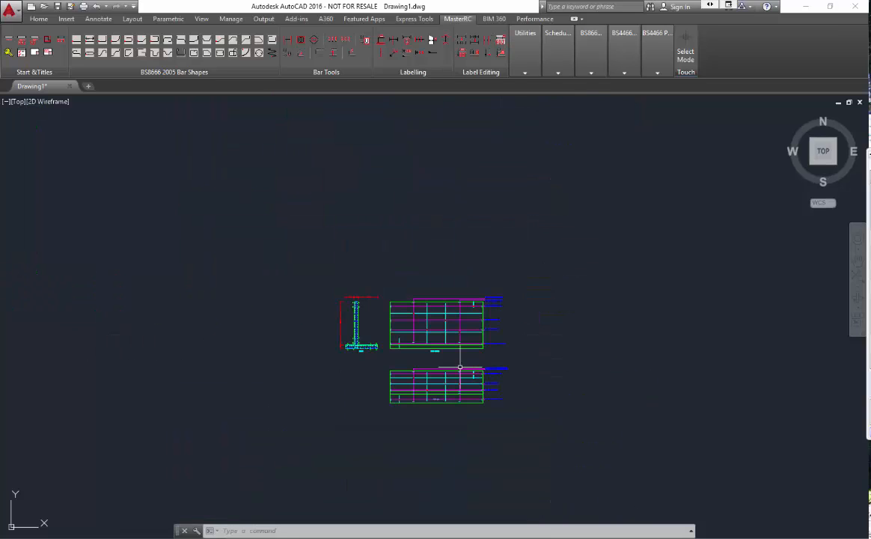
scroll(404, 415, up, 4)
scroll(502, 361, up, 4)
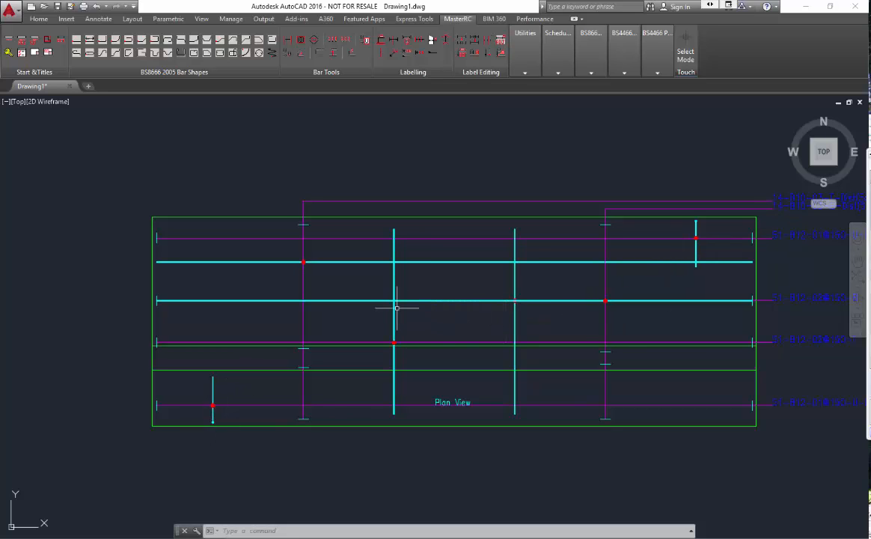
Step: Finish reviewing the drawing, then close AutoCAD without saving Drawing1.dwg
scroll(430, 201, up, 2)
scroll(431, 202, down, 3)
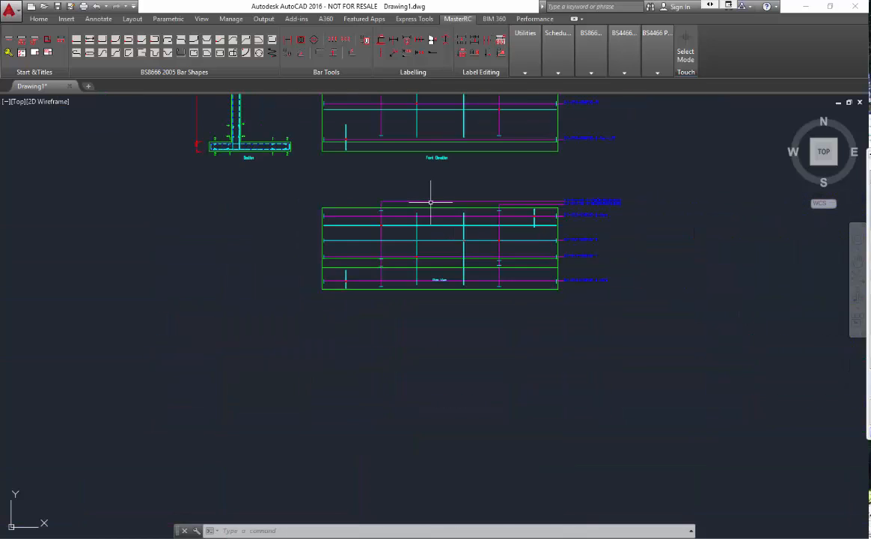
scroll(430, 201, up, 1)
scroll(401, 238, down, 3)
scroll(431, 158, up, 6)
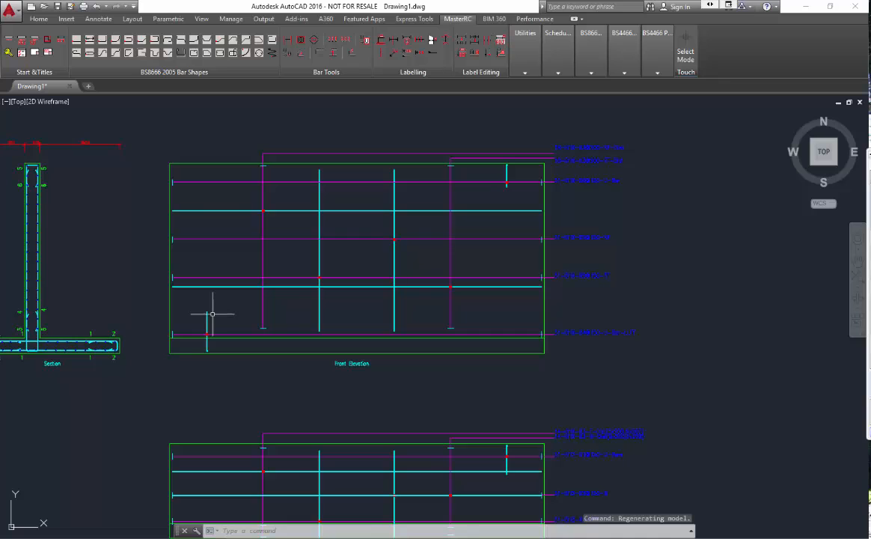
scroll(27, 333, up, 6)
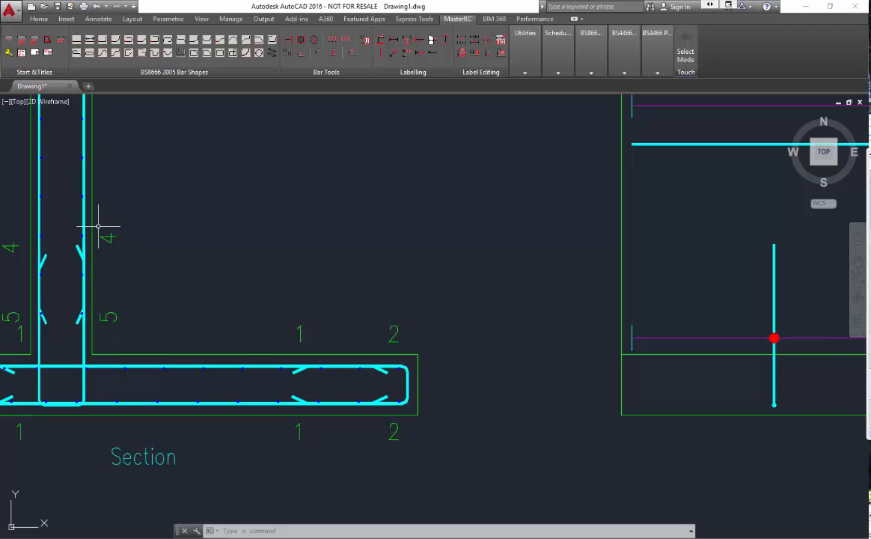
click(857, 6)
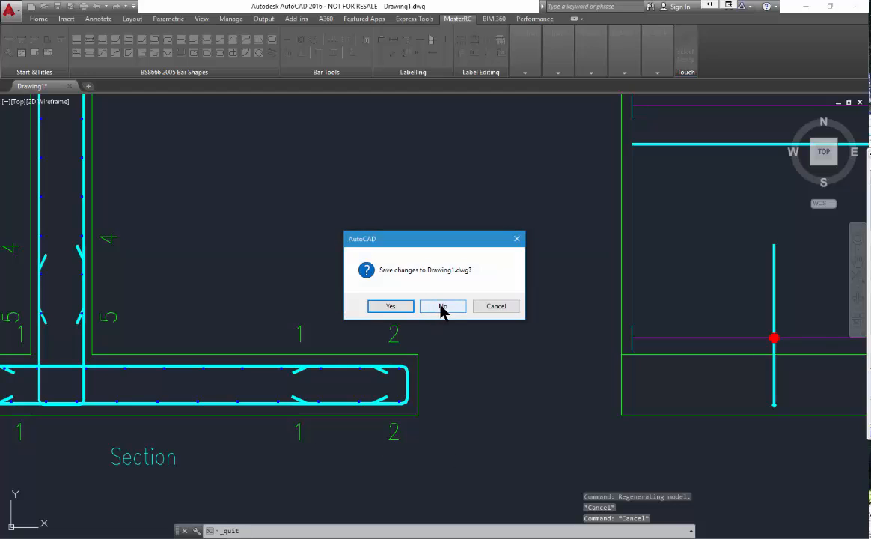
click(442, 307)
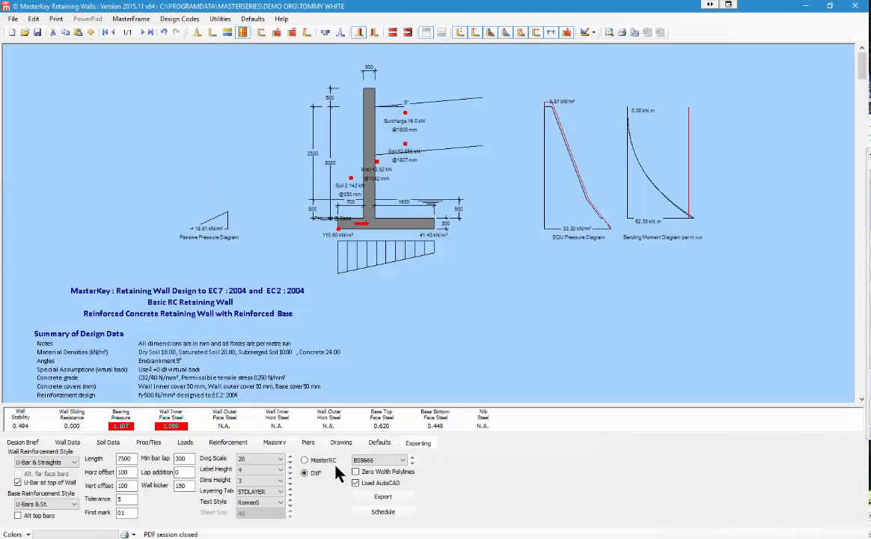
click(383, 512)
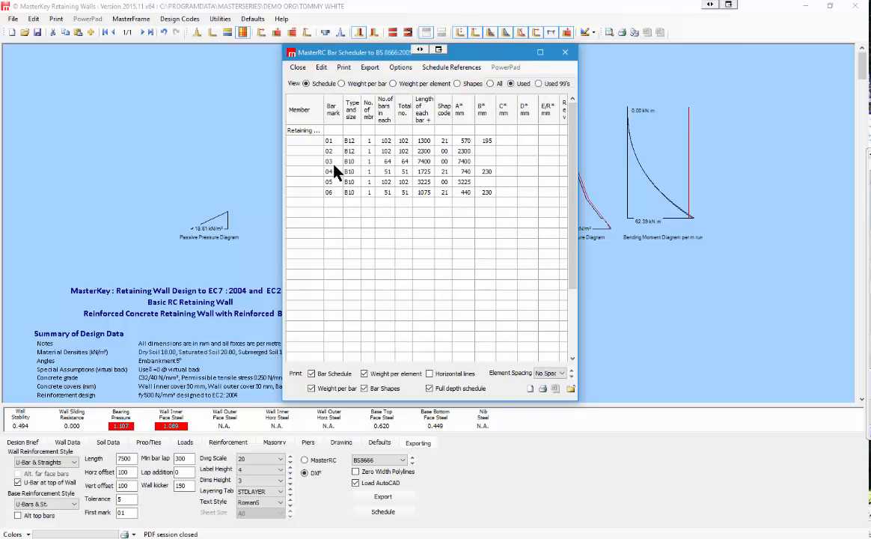
click(422, 162)
click(565, 53)
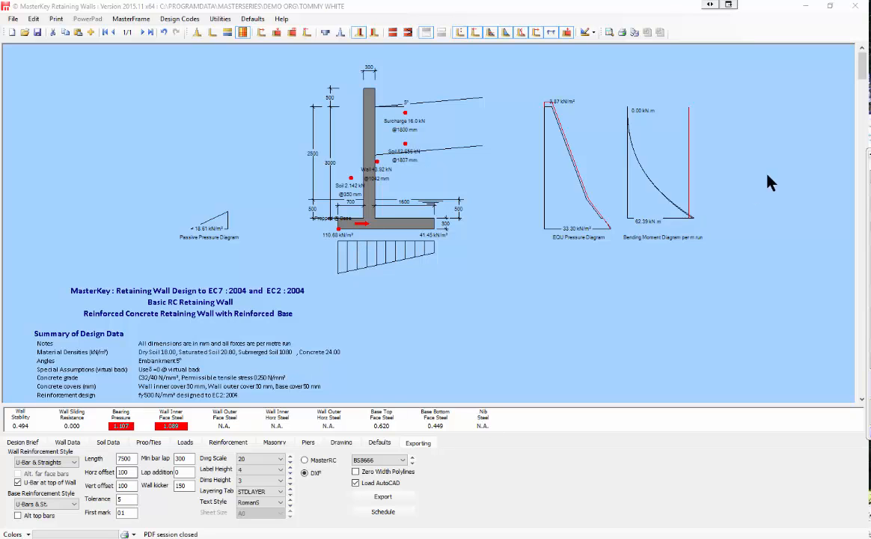
Step: Exit MasterKey Retaining Walls saving the wall data, then launch Utilities > MasterSeries Customization
click(855, 5)
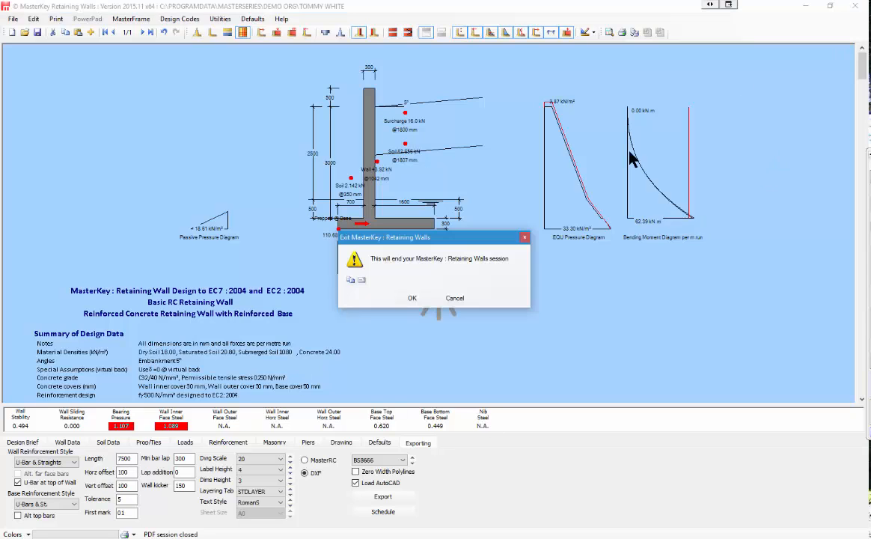
click(414, 301)
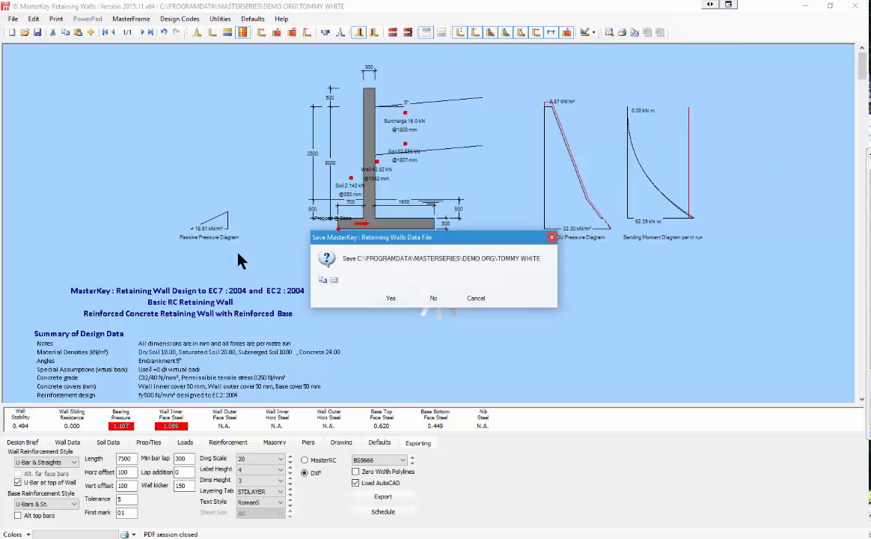
click(388, 298)
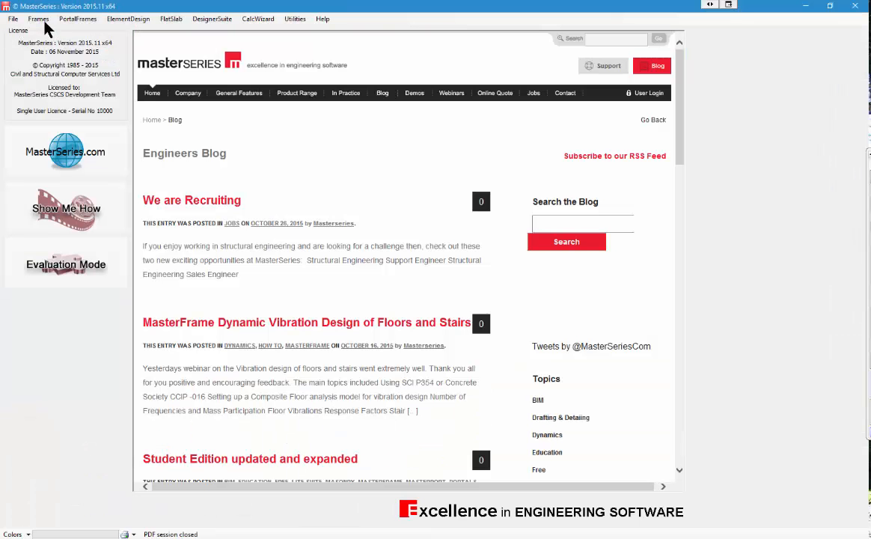
click(289, 21)
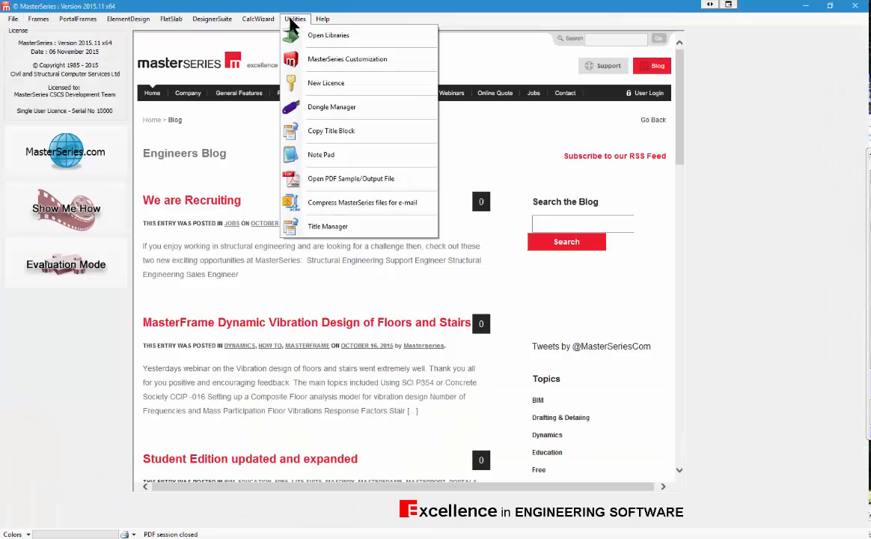
click(346, 60)
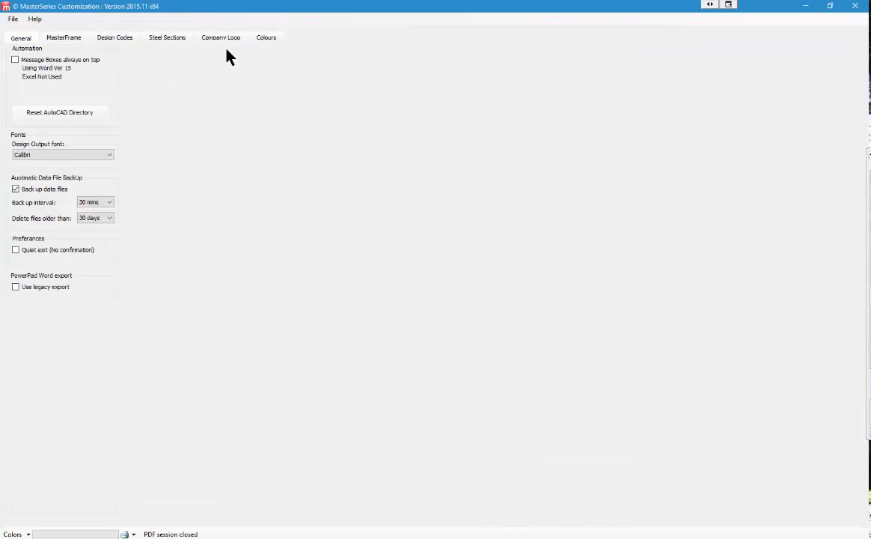
Step: In the design code settings, switch the default national annex to Defaults and back to UK
click(116, 39)
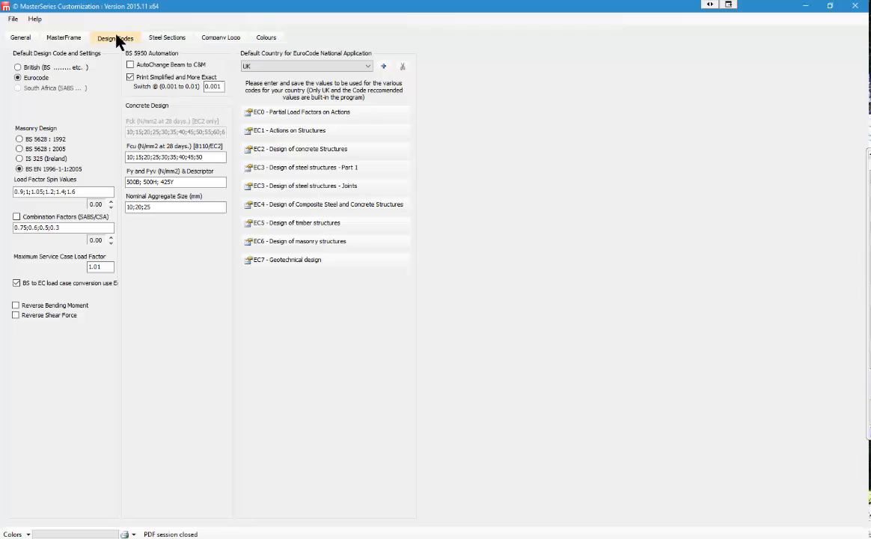
click(366, 67)
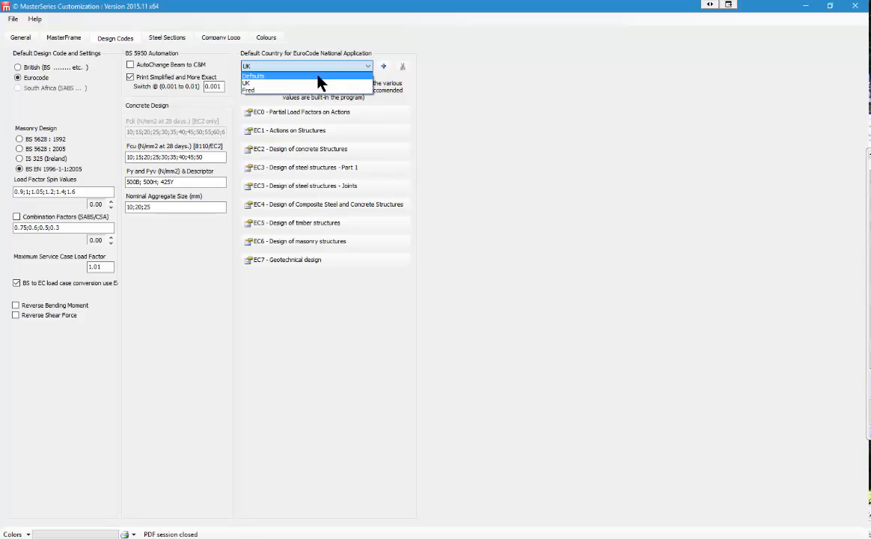
click(318, 76)
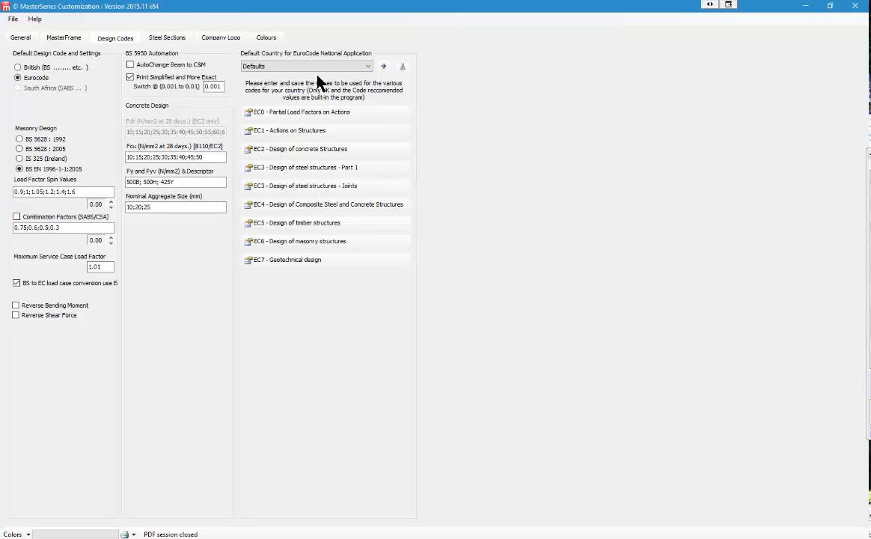
click(369, 67)
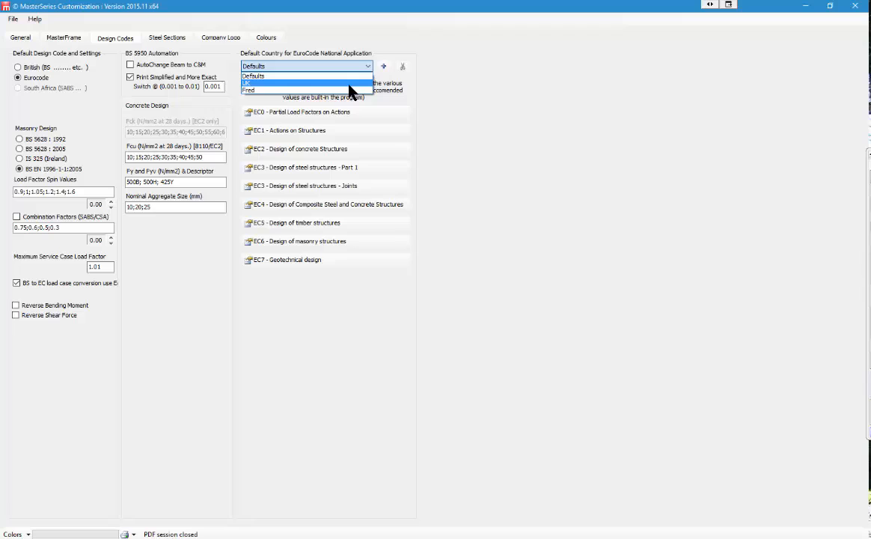
click(350, 83)
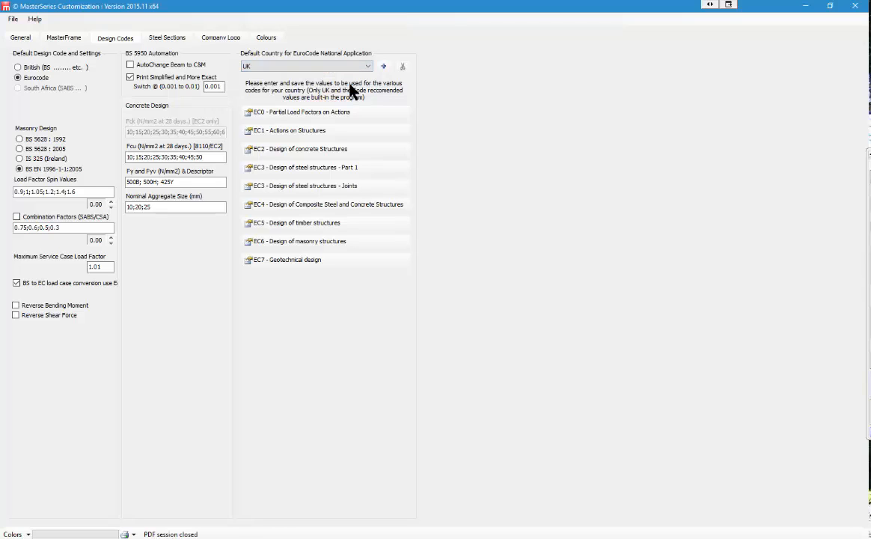
Step: Add a national annex value set named 'George' copied from UK, and acknowledge the confirmation
click(383, 66)
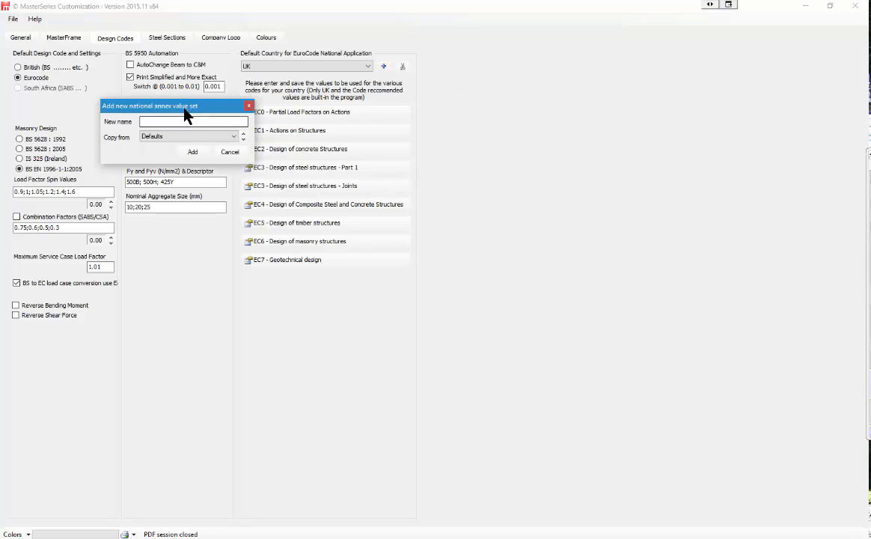
click(172, 123)
text(George)
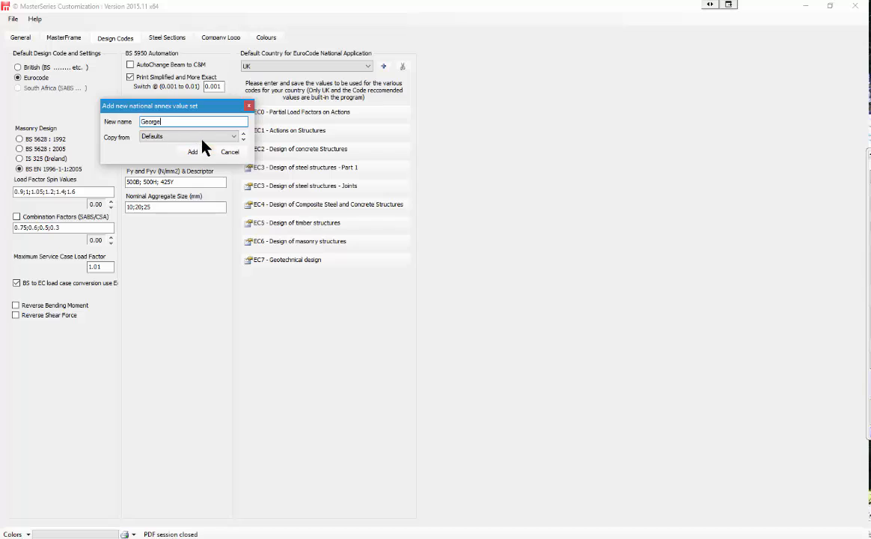
click(202, 140)
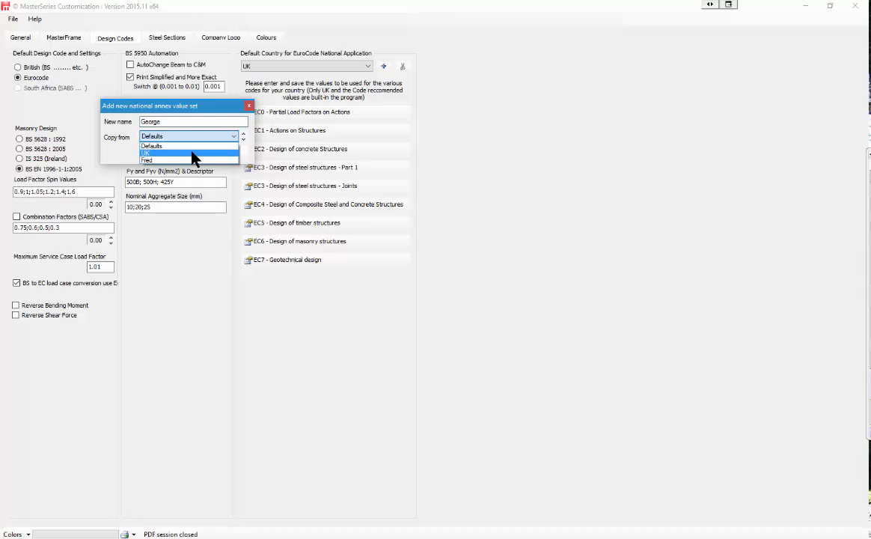
click(192, 154)
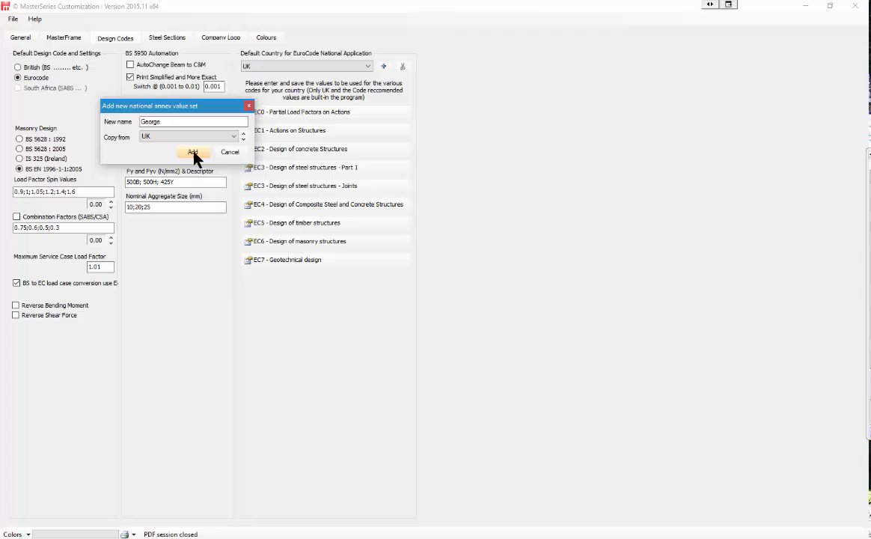
click(193, 153)
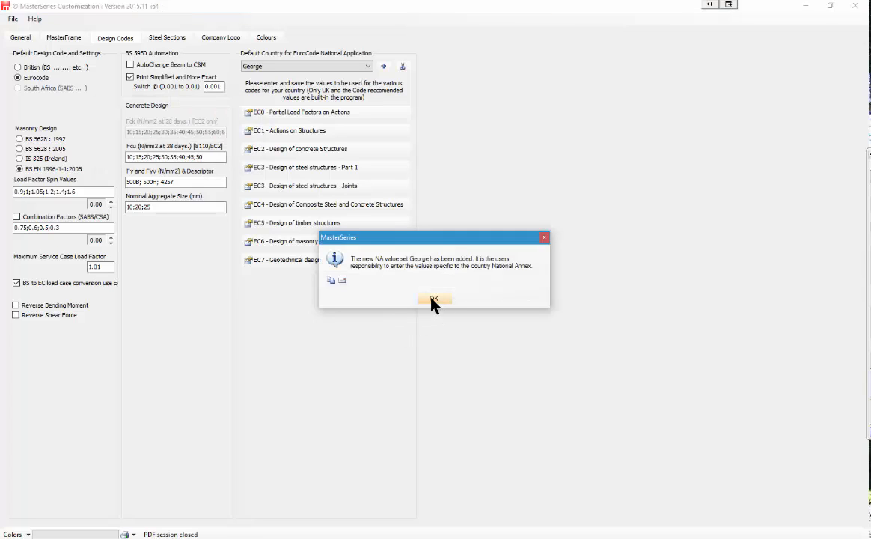
click(435, 300)
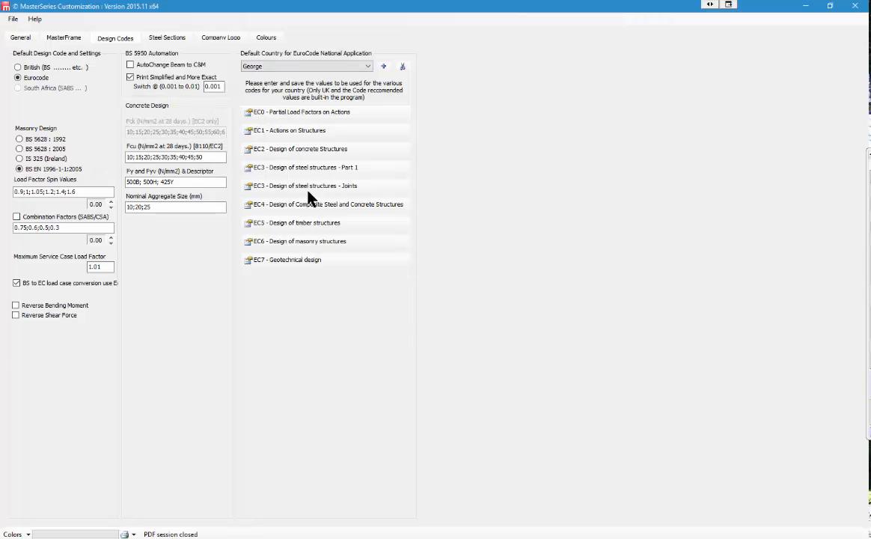
click(317, 132)
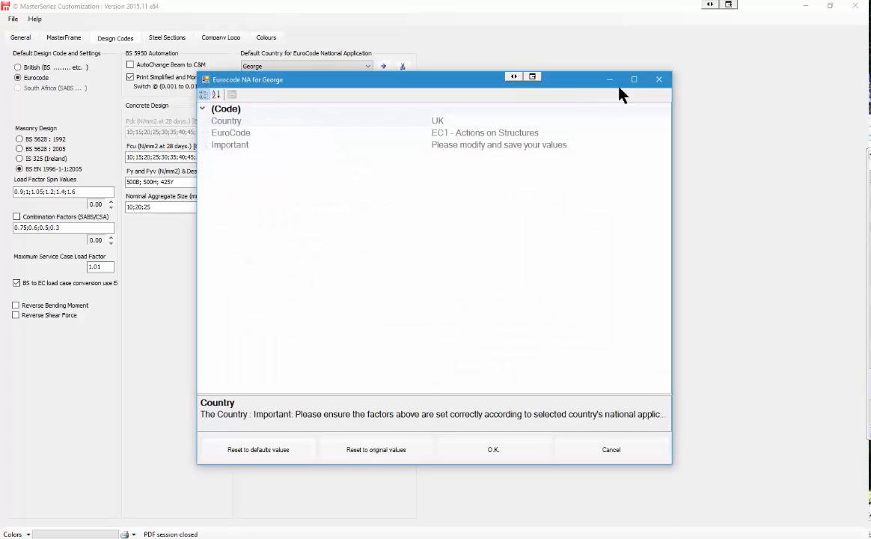
click(658, 80)
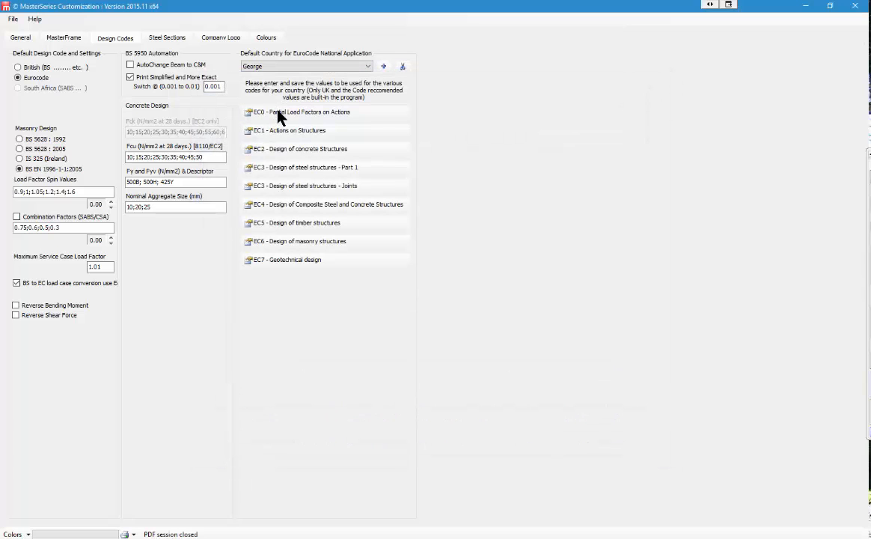
click(279, 114)
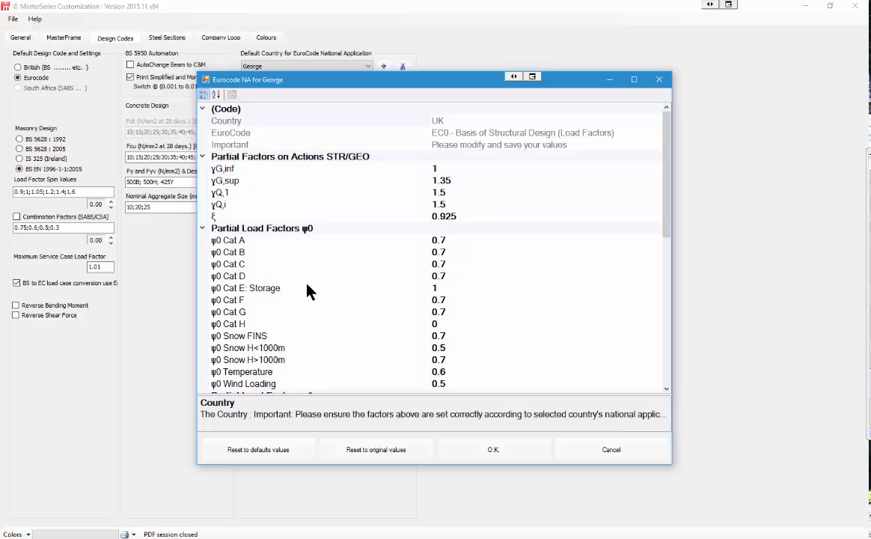
scroll(303, 254, down, 9)
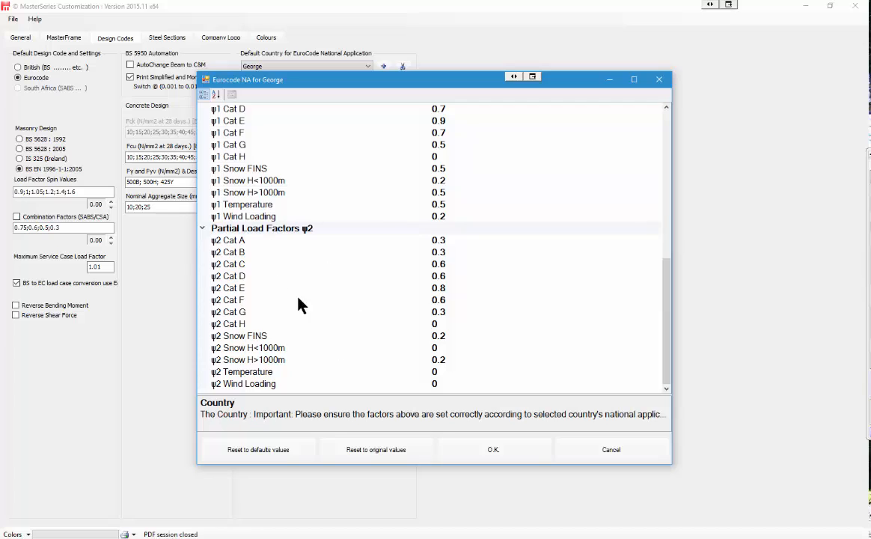
scroll(329, 335, up, 1)
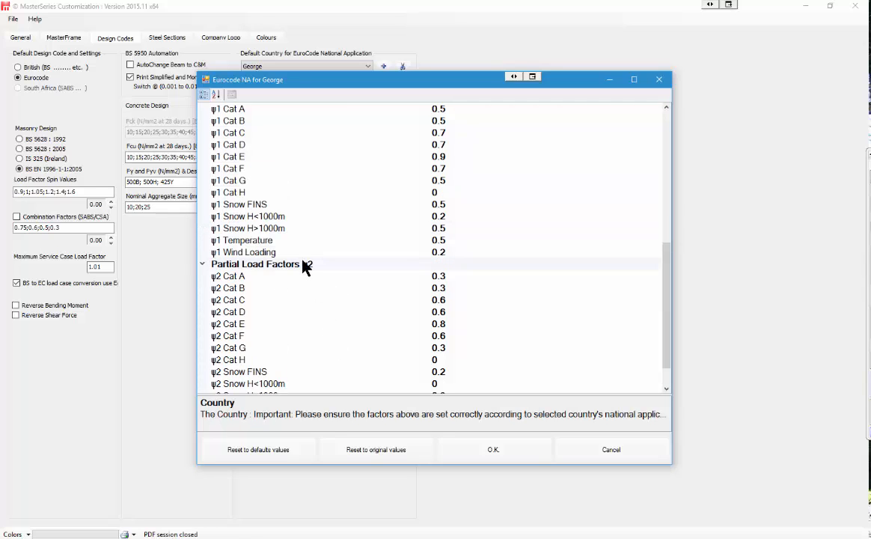
scroll(330, 266, up, 7)
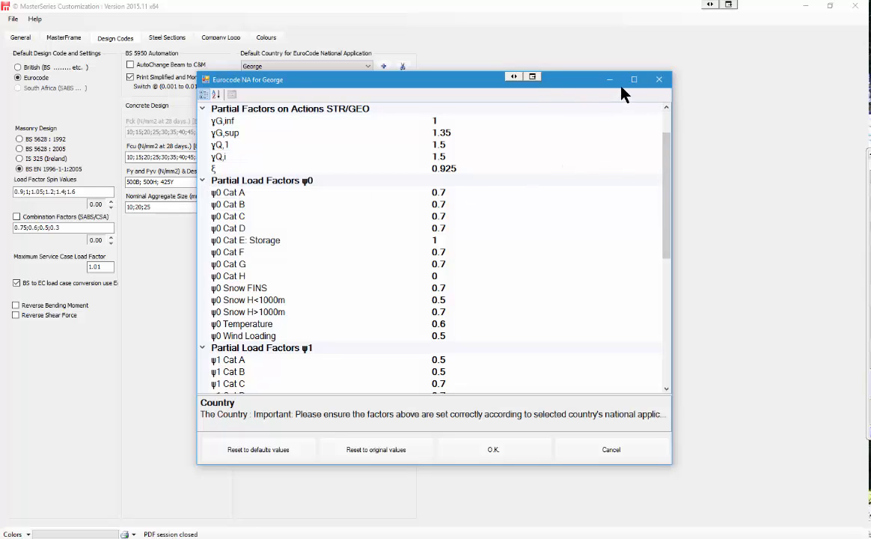
click(660, 79)
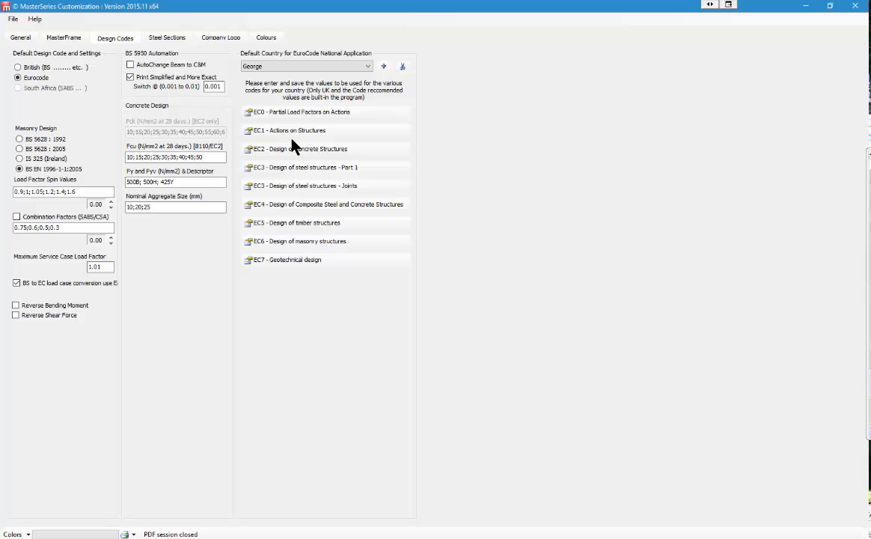
click(294, 262)
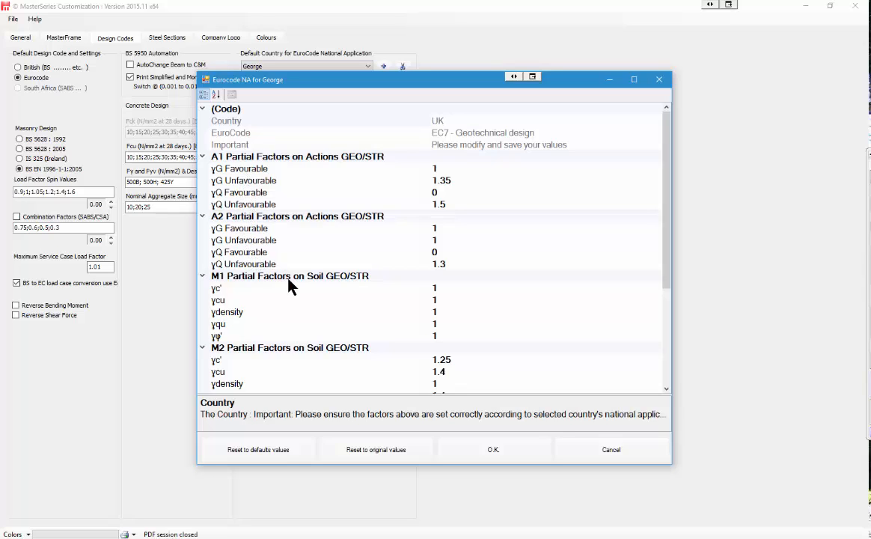
scroll(292, 320, down, 4)
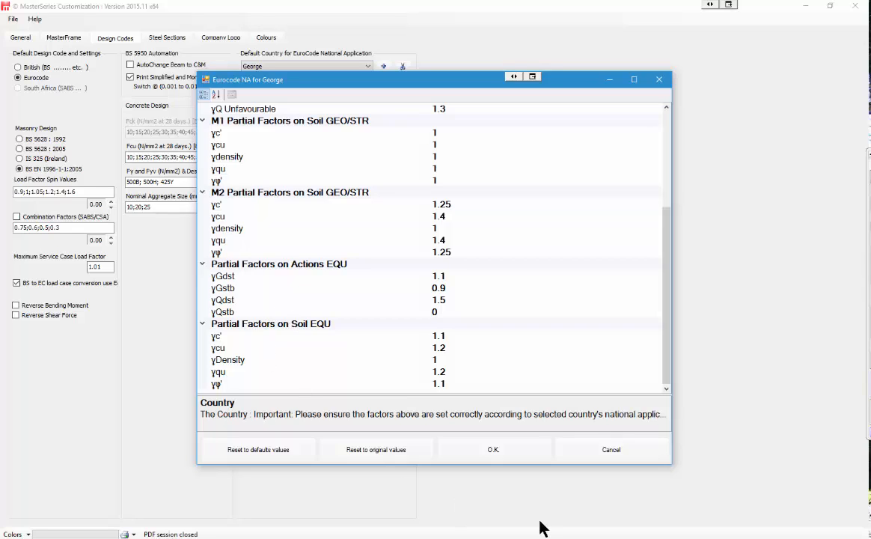
click(487, 453)
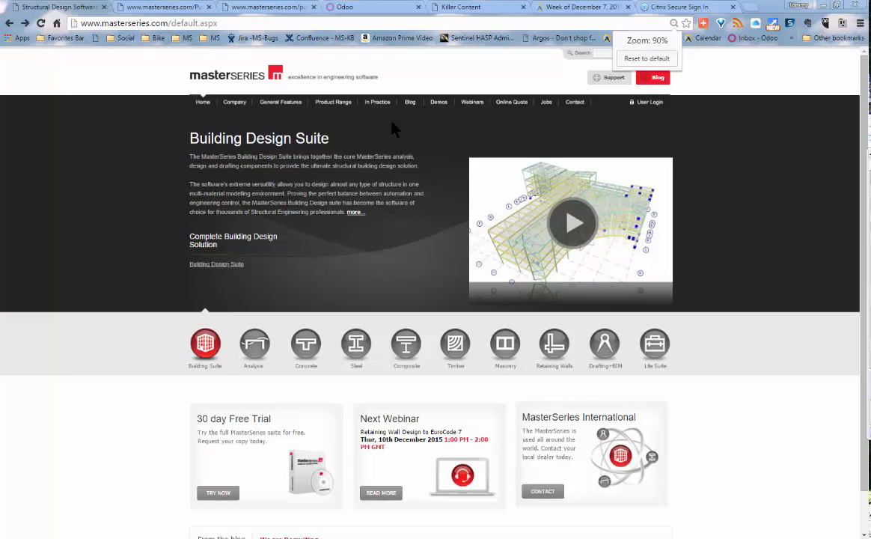
Step: Go from Product Range > Retaining Walls to the MasterKey Retaining Walls page and request a trial
mouse_move(329, 111)
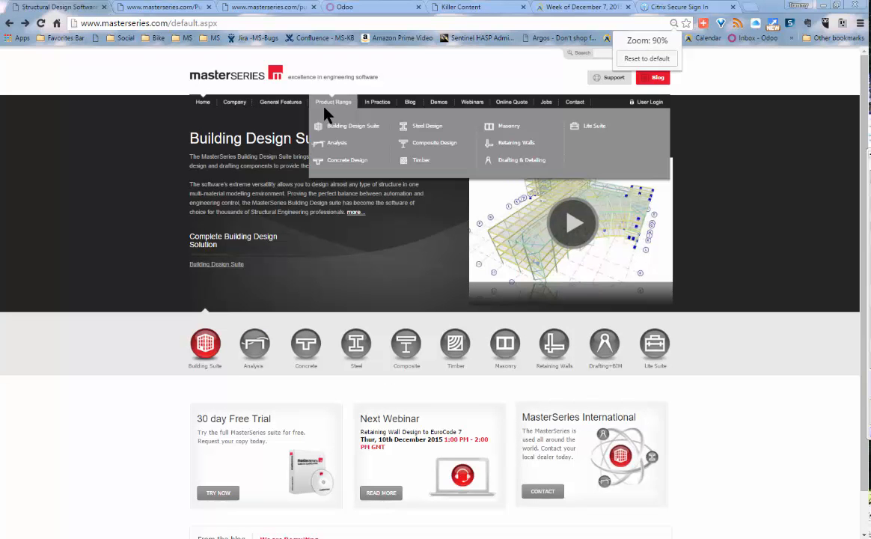
click(514, 143)
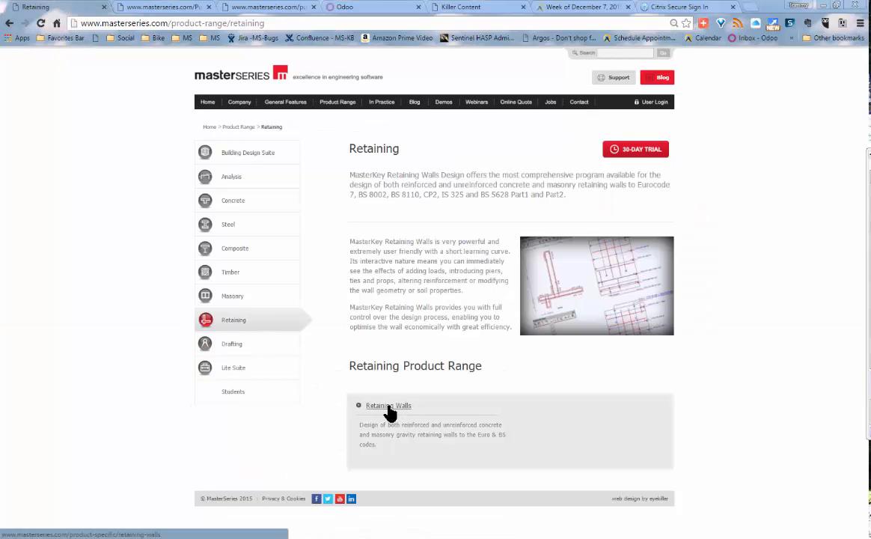
click(388, 408)
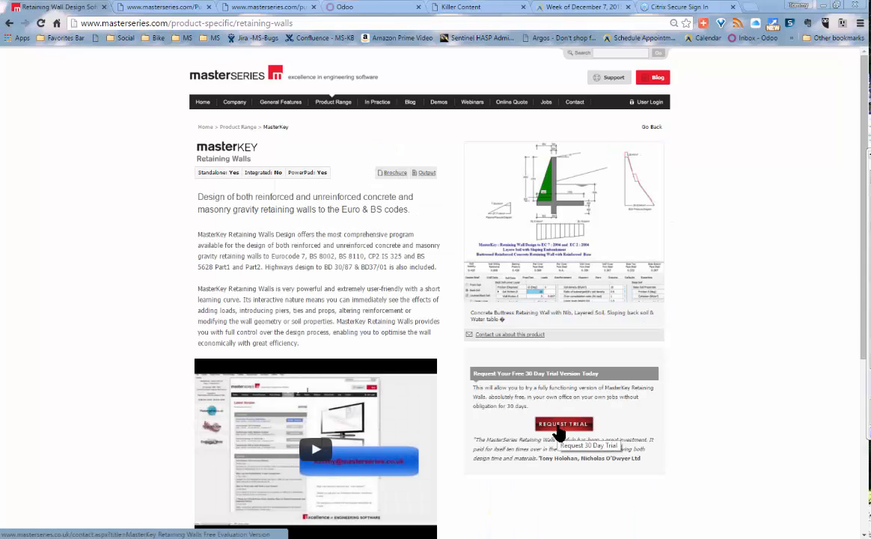
click(561, 426)
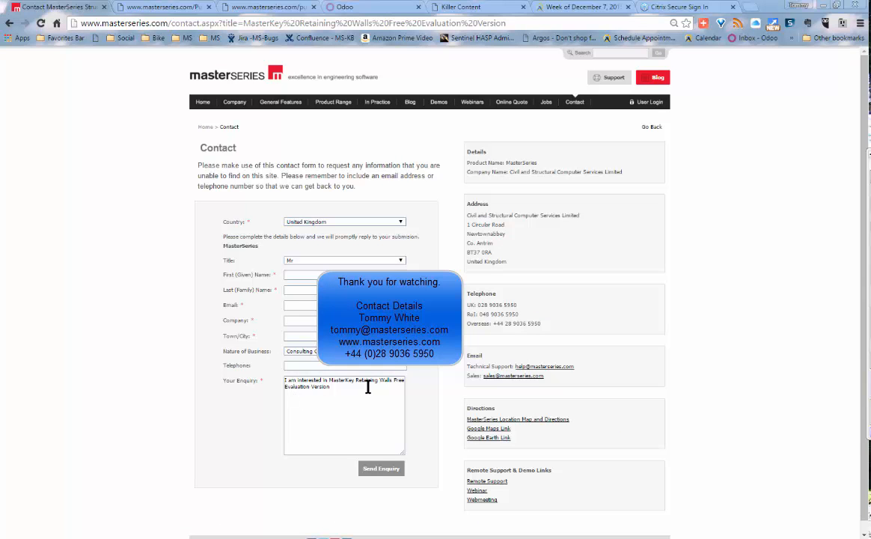